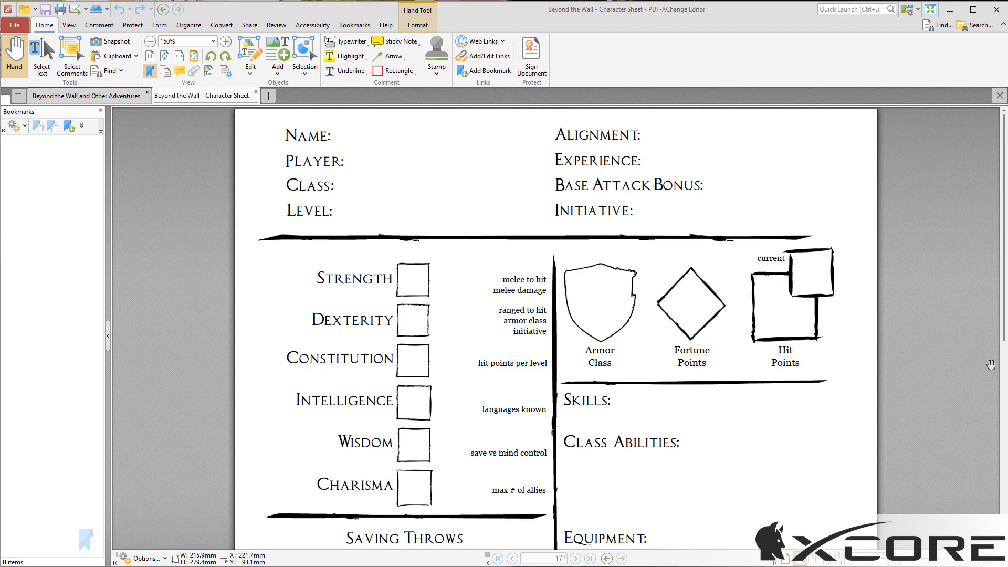
- Review the Beyond the Wall character sheet, the What the Numbers Mean chapter and the Rolling the Dice chapter
click(1004, 367)
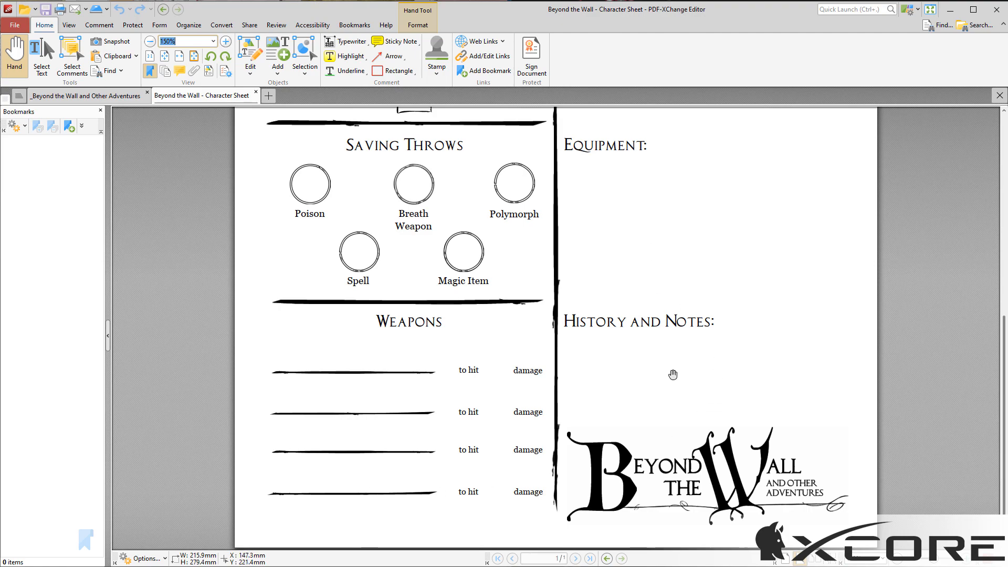
click(1004, 129)
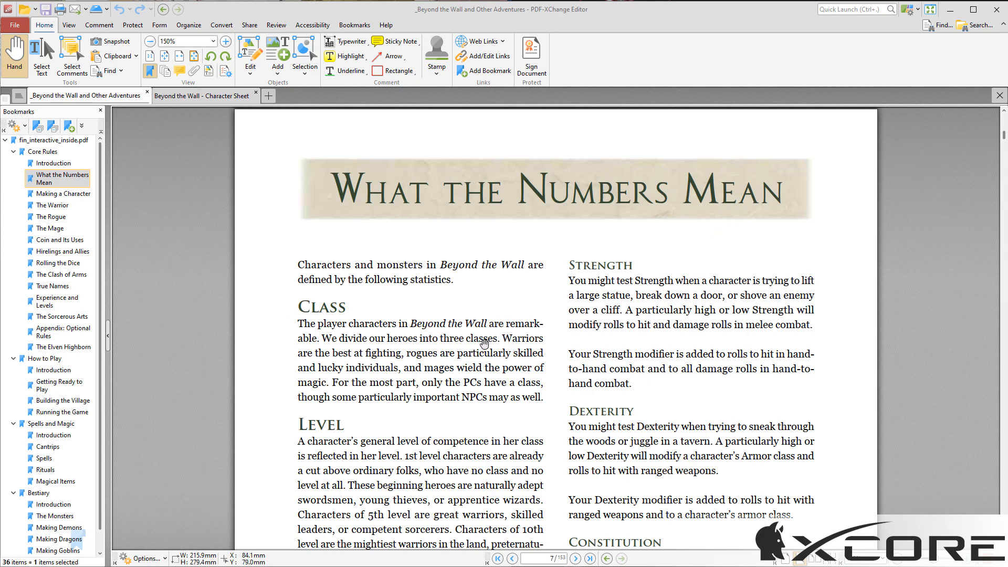
scroll(483, 351, down, 4)
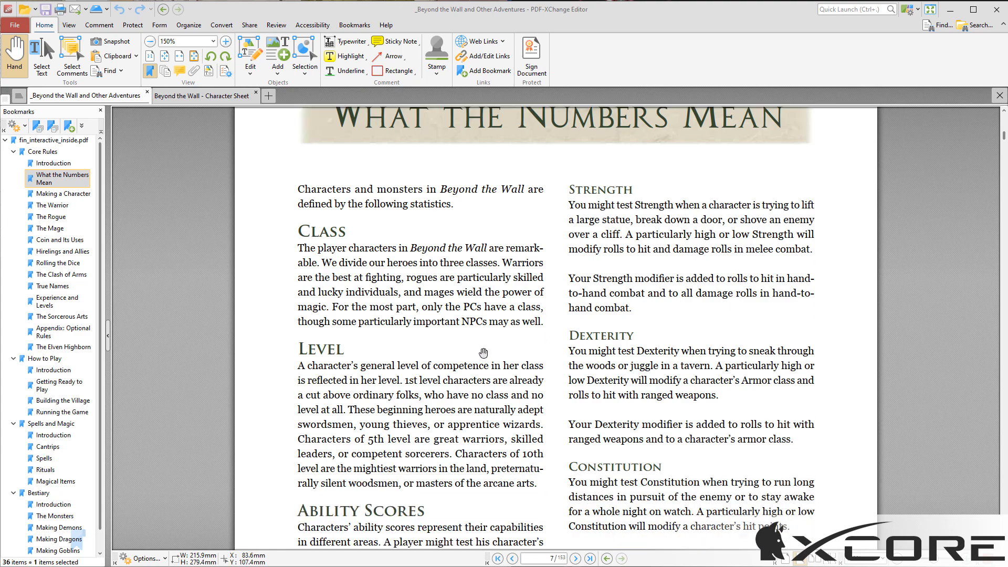
scroll(483, 352, down, 4)
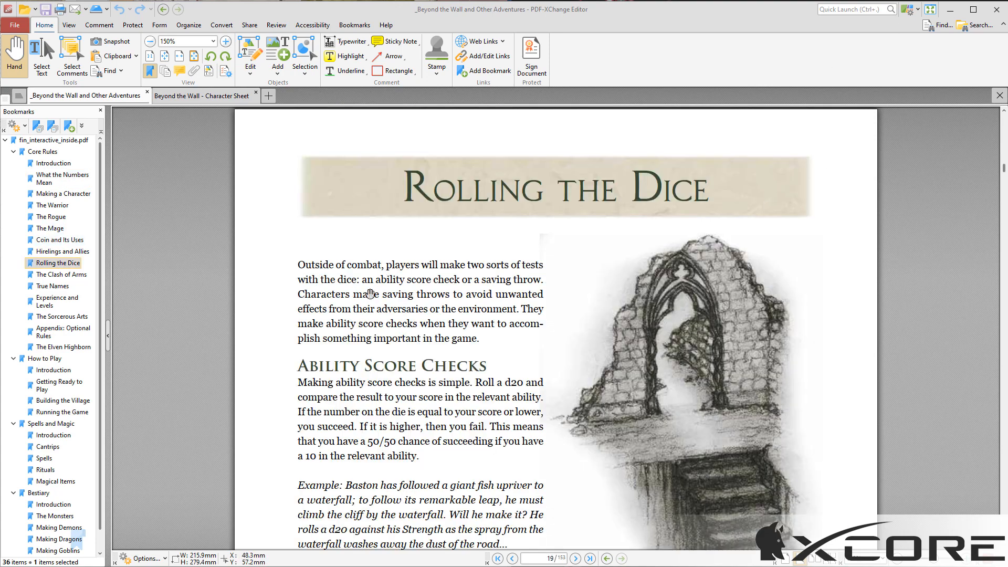
scroll(550, 370, down, 2)
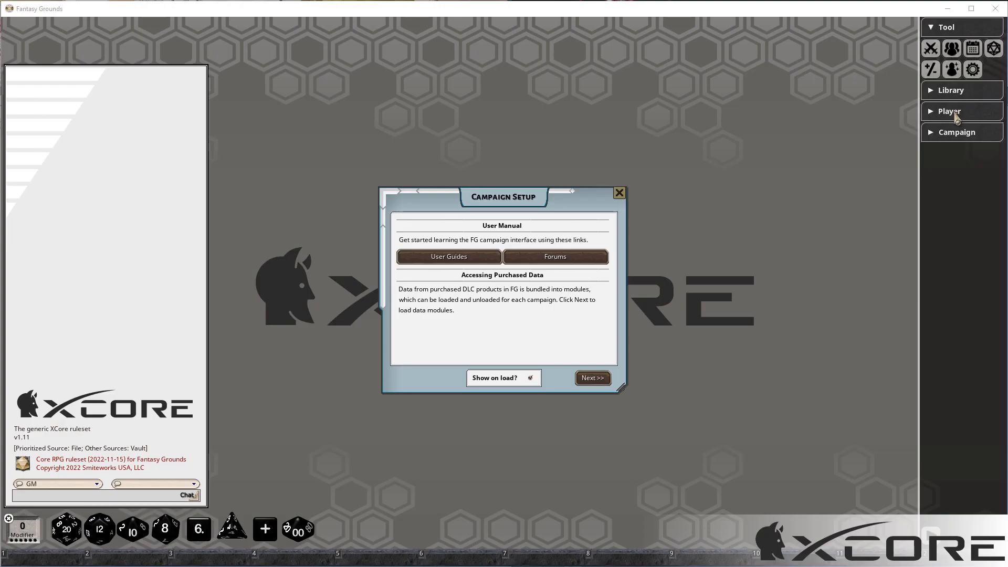
- Switch to Fantasy Grounds and create a new player character named Gadreun
click(959, 112)
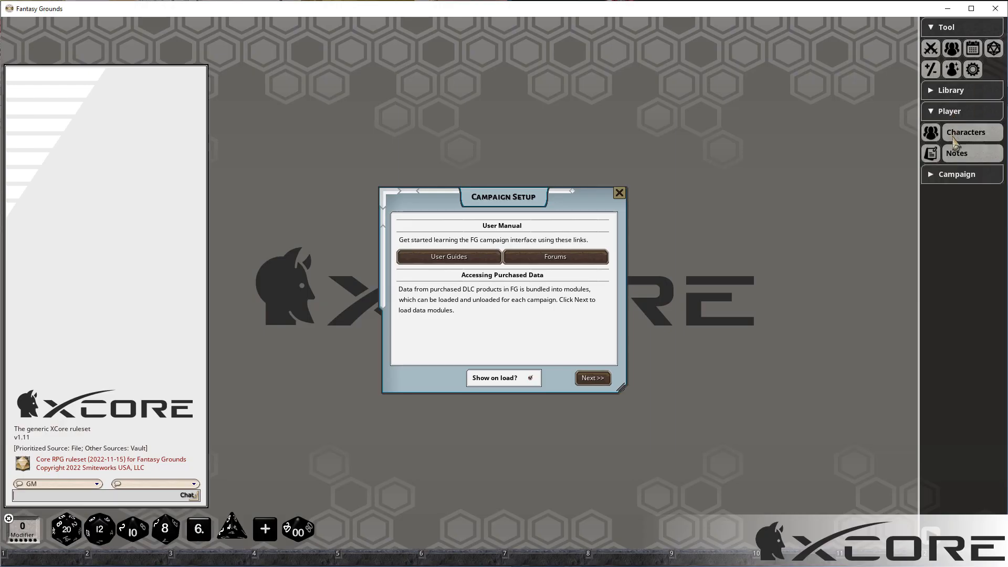
click(963, 135)
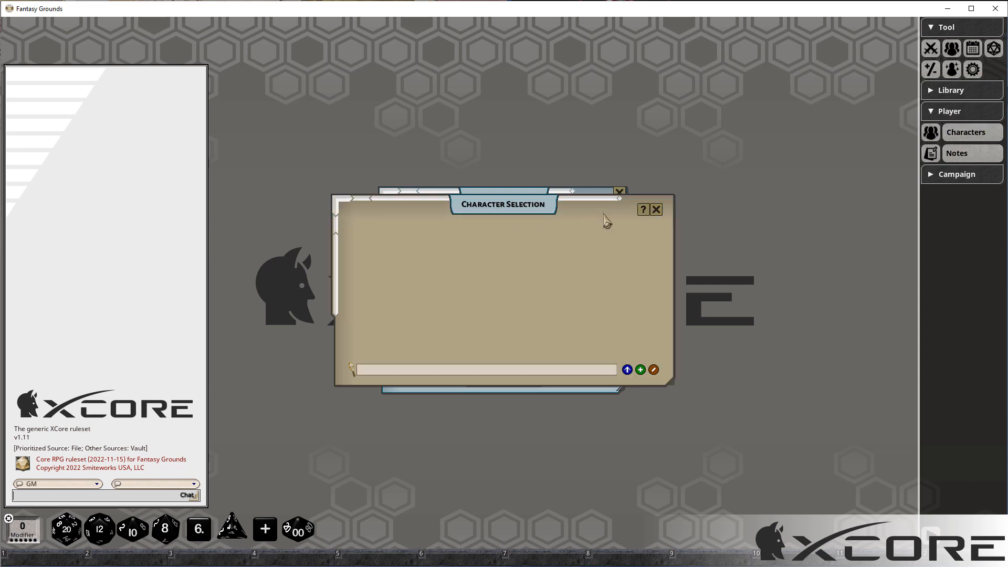
click(640, 370)
click(430, 148)
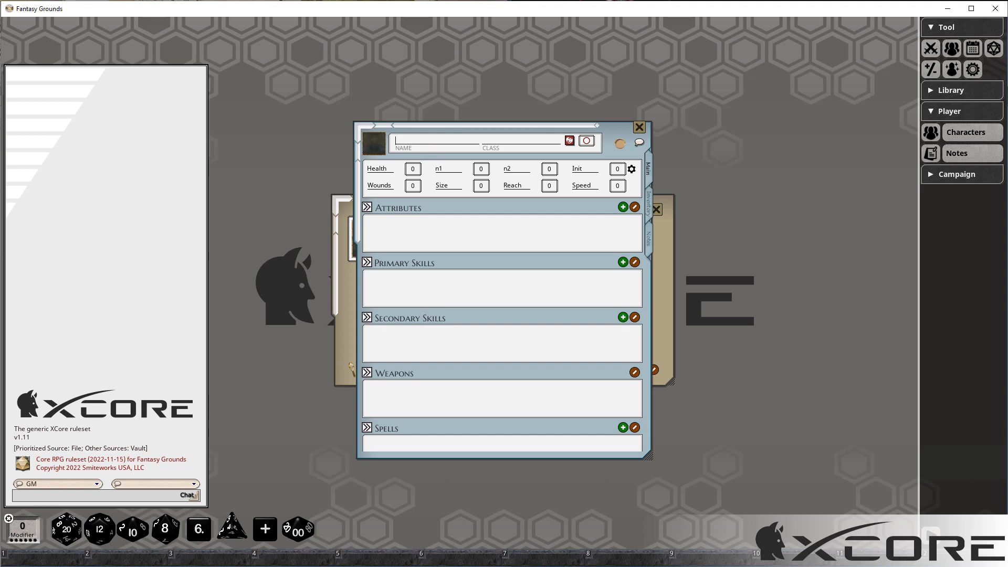
click(433, 145)
text(Gadreun)
- Add an attribute to the character sheet, open its details and name it Strength
click(623, 207)
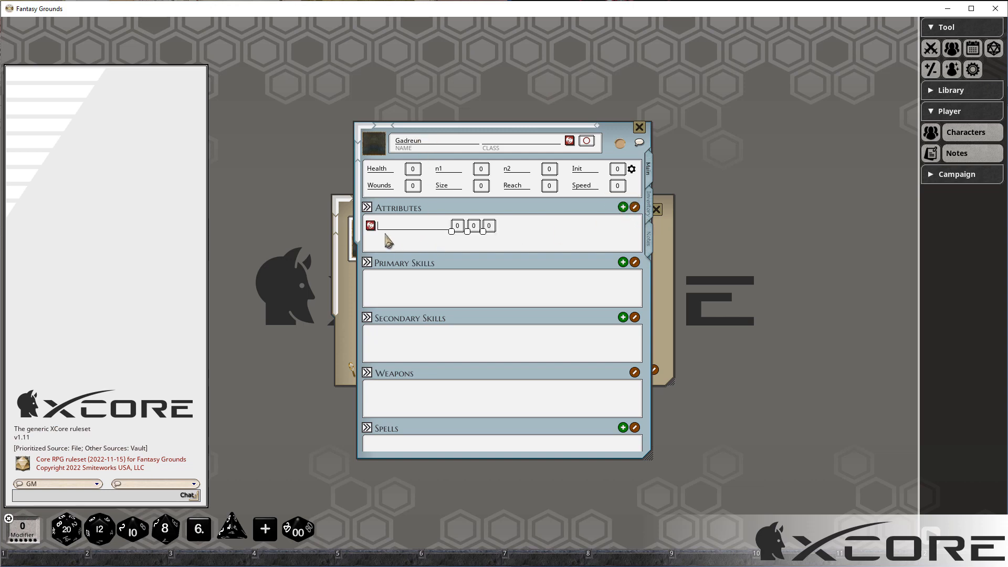
click(371, 226)
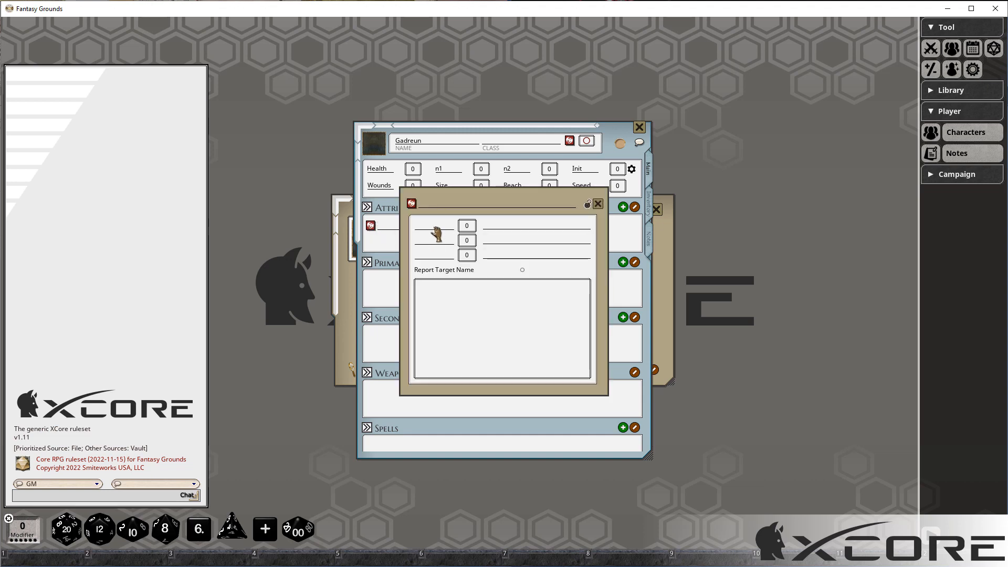
key(shift)
text(Strength)
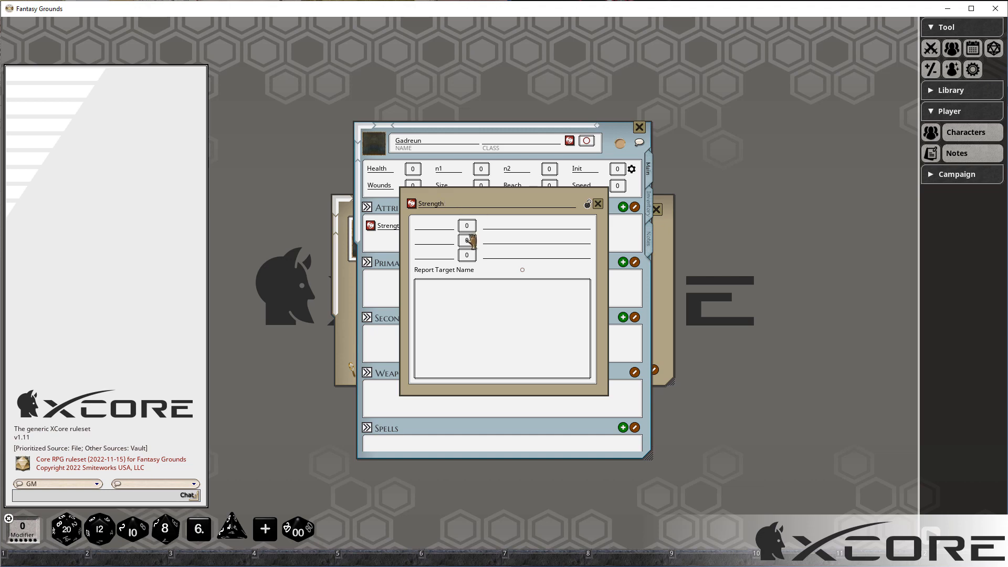
- Label the first two values of the Strength attribute Score and Bonus
click(449, 230)
text(Score)
click(423, 242)
text(B)
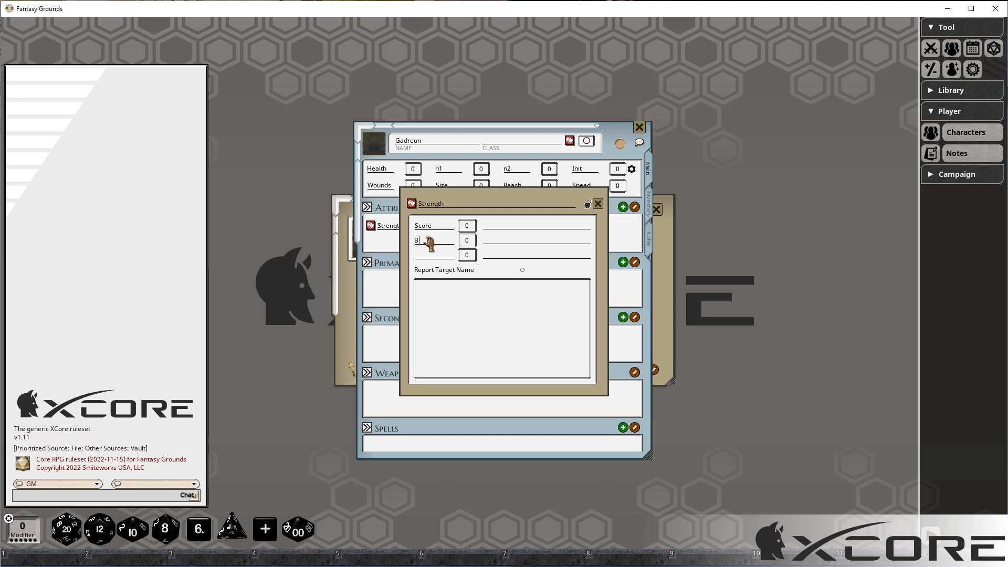
text(onus)
- Set Strength's Score to 14 with roll "rollunder 1d20" and its Bonus to 1 with "mod [b]", and close its details
click(473, 225)
text(14)
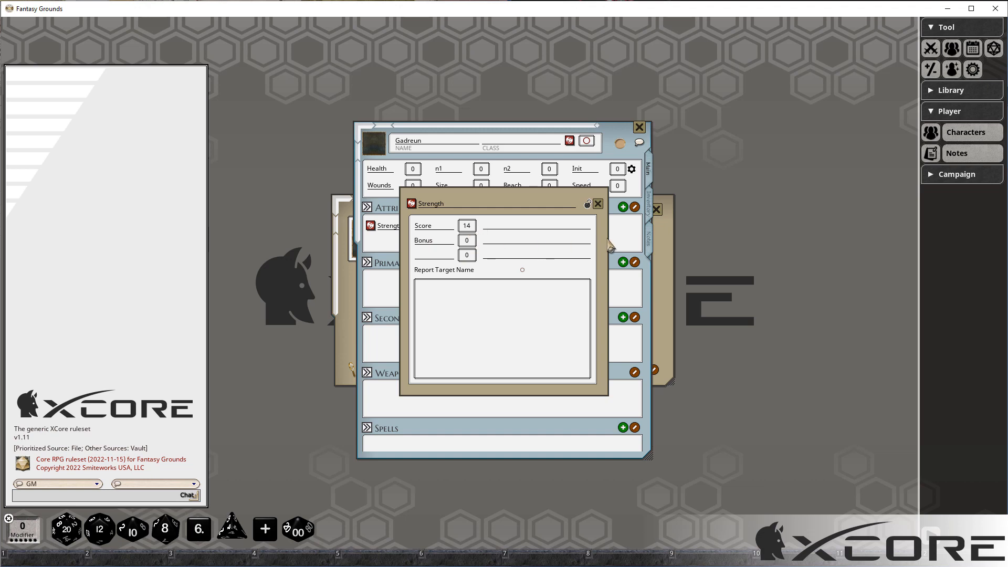
text(1)
click(513, 243)
text(mod [b)
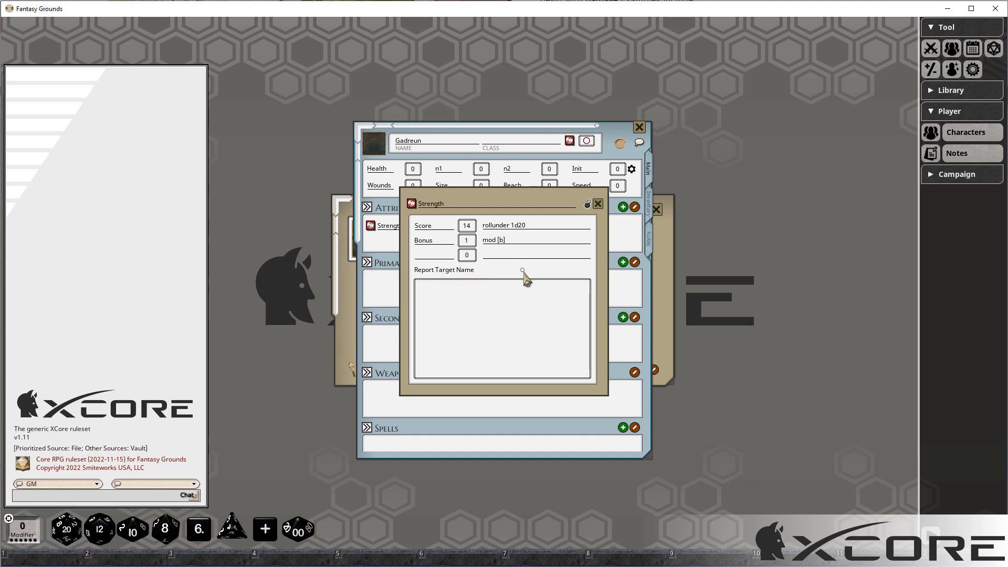
click(598, 204)
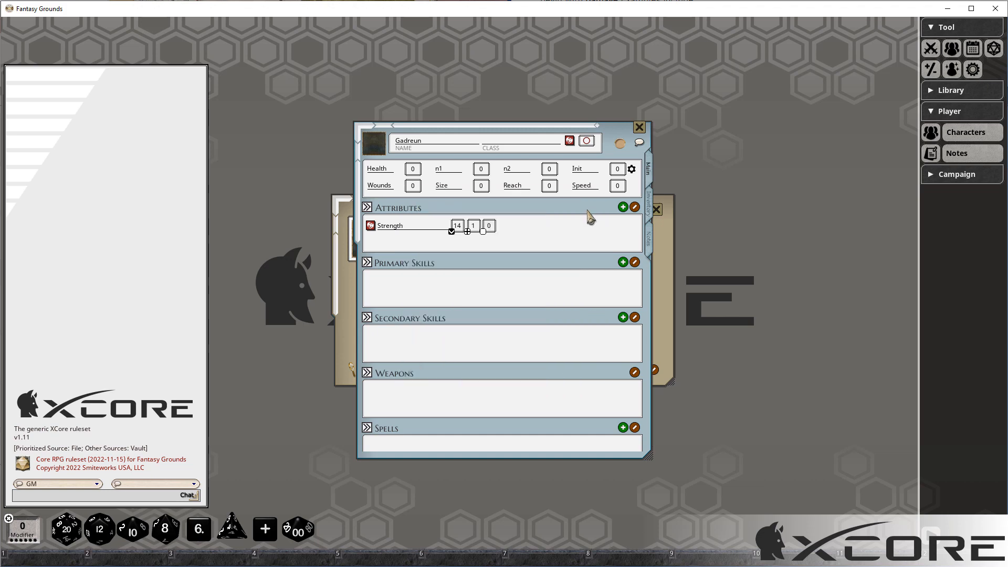
- Roll the Strength score check three times and apply the Strength bonus to a d8 roll
double_click(459, 228)
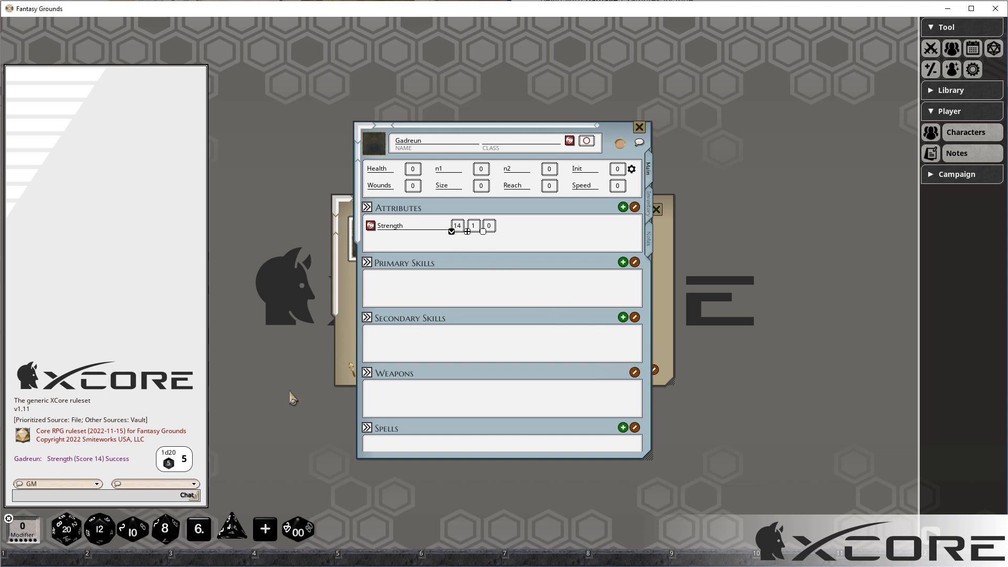
double_click(458, 229)
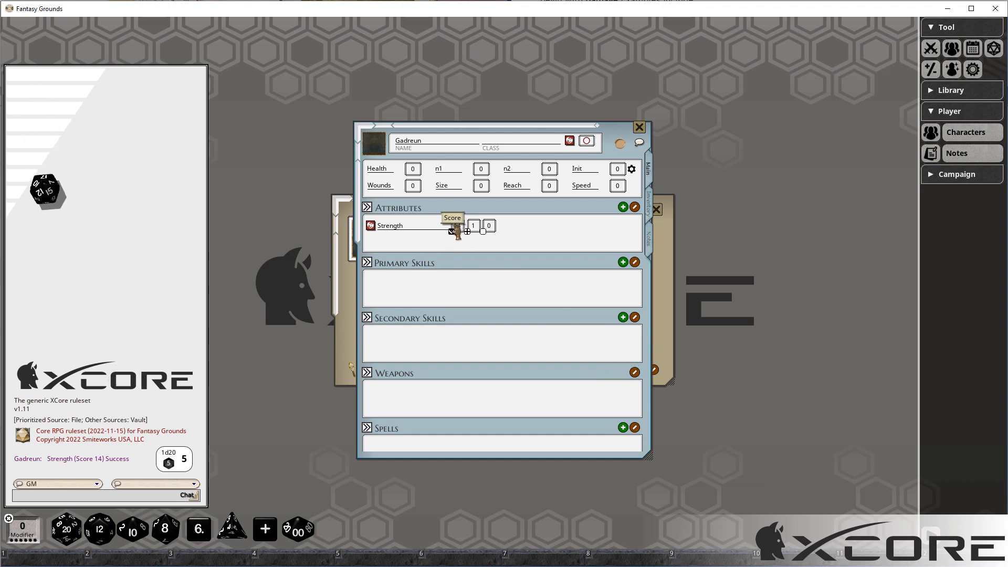
double_click(458, 229)
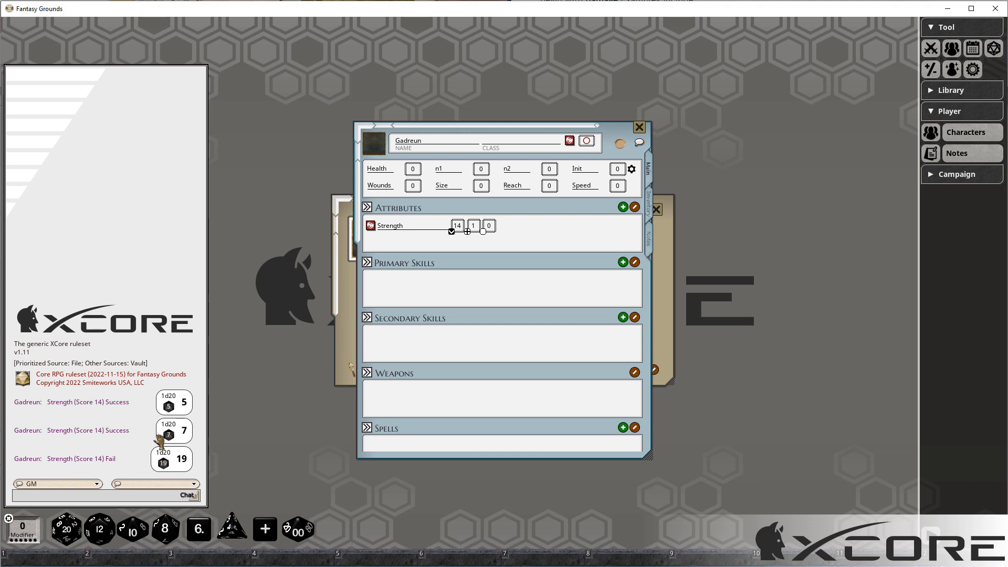
double_click(474, 225)
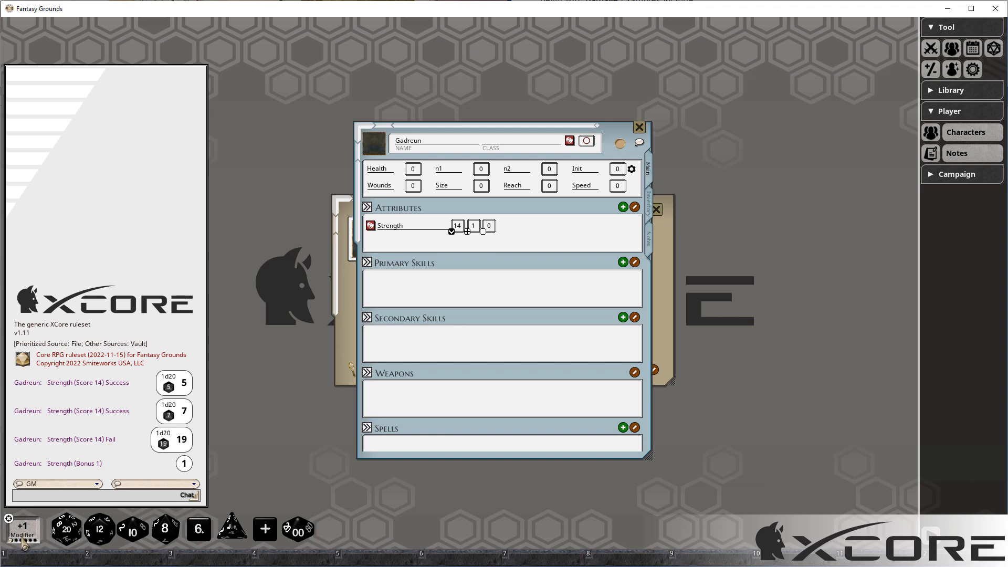
drag(162, 536, 128, 404)
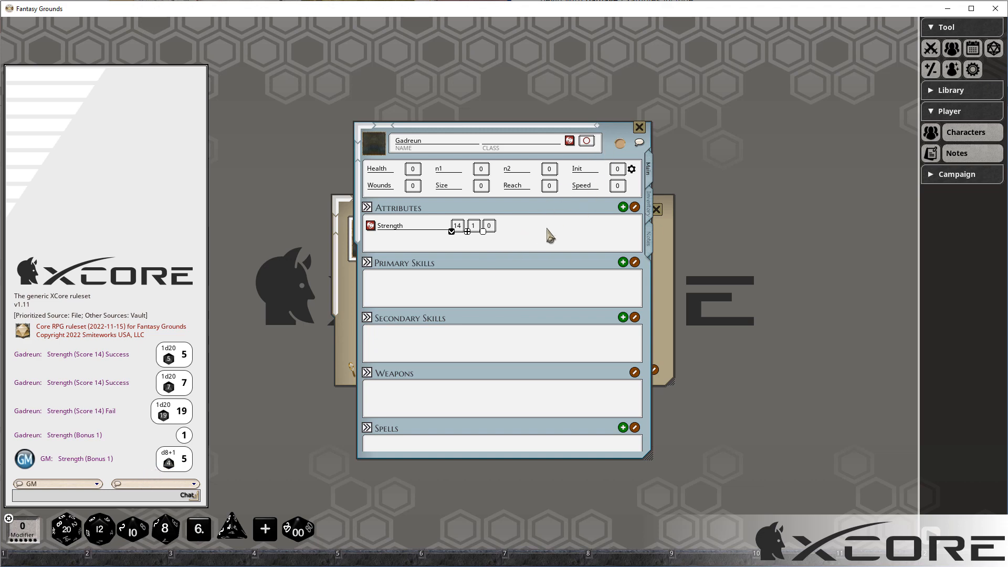
- Duplicate Strength five times and make the copies Charisma 12, Constitution 16, Dexterity 11, Intelligence 8 and Wisdom 11
drag(373, 231, 520, 231)
drag(374, 238, 522, 253)
drag(376, 236, 455, 268)
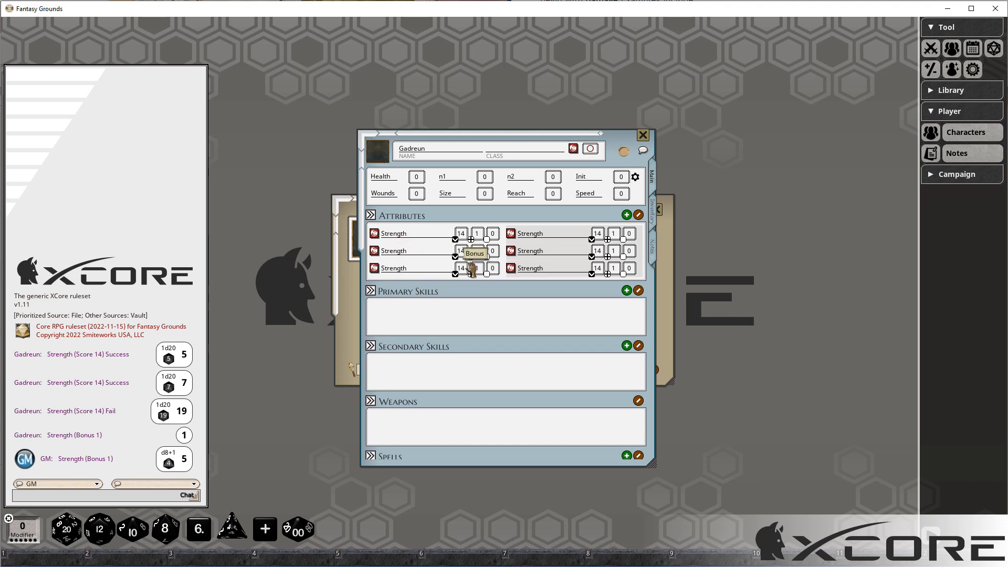
key(ctrl+a)
text(C)
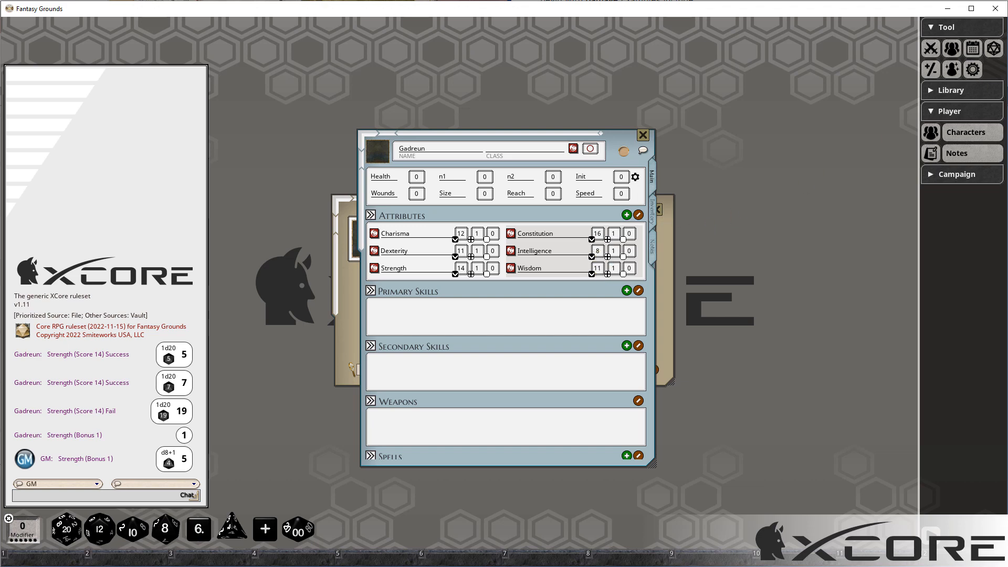
- Check the Saving Throws rules in PDF-XChange Editor and add a primary skill named Poison in Fantasy Grounds
click(947, 8)
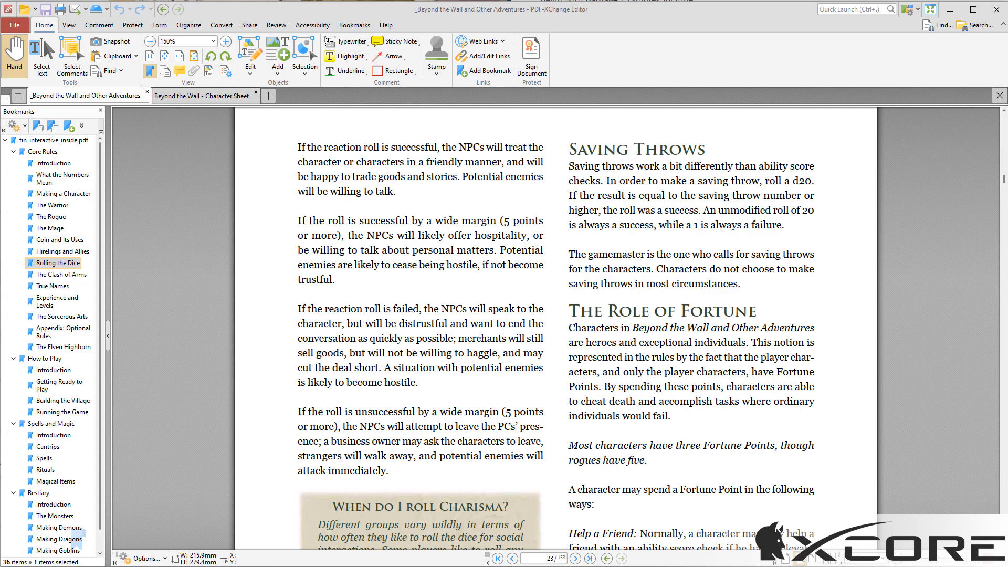
key(alt+Tab)
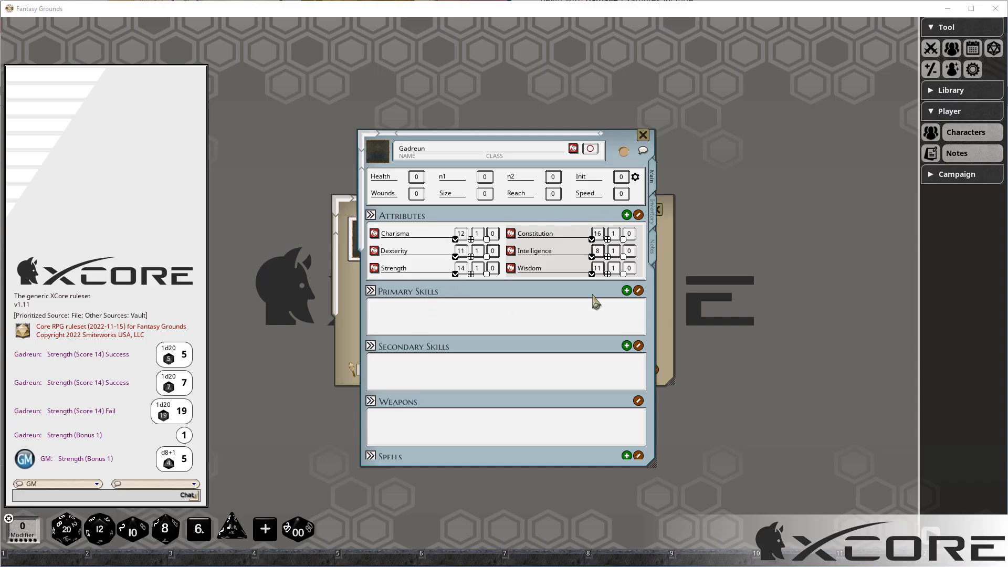
click(627, 292)
text(Poison)
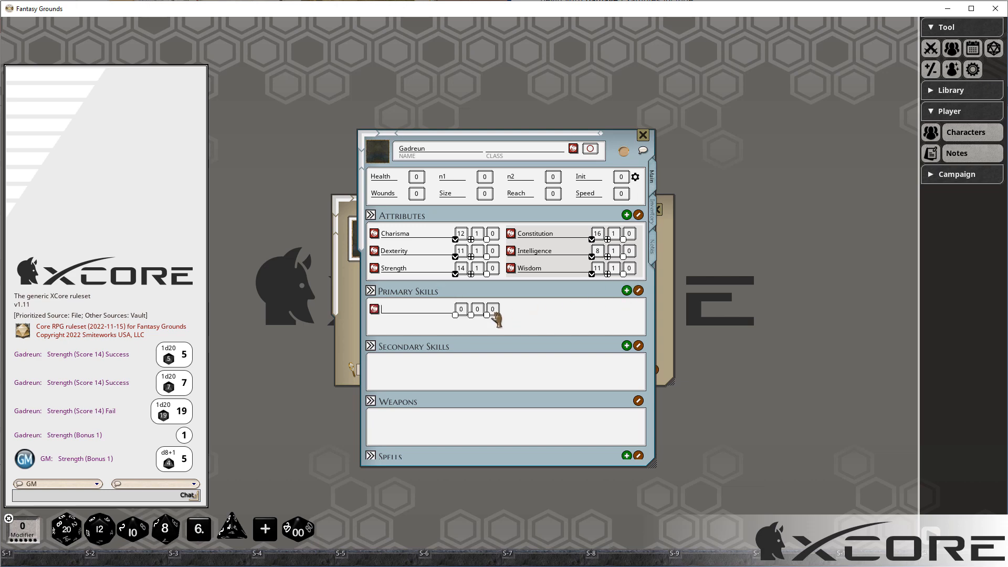
- Label the Poison skill's first value Save, give it the roll "rollover 1d20" and close its details
click(374, 310)
click(450, 229)
text(Save)
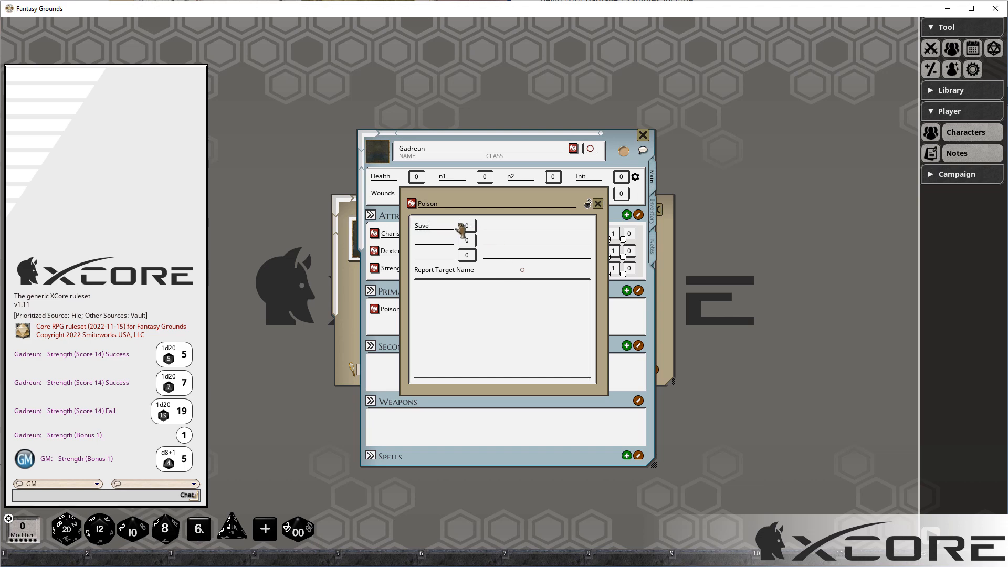
click(507, 233)
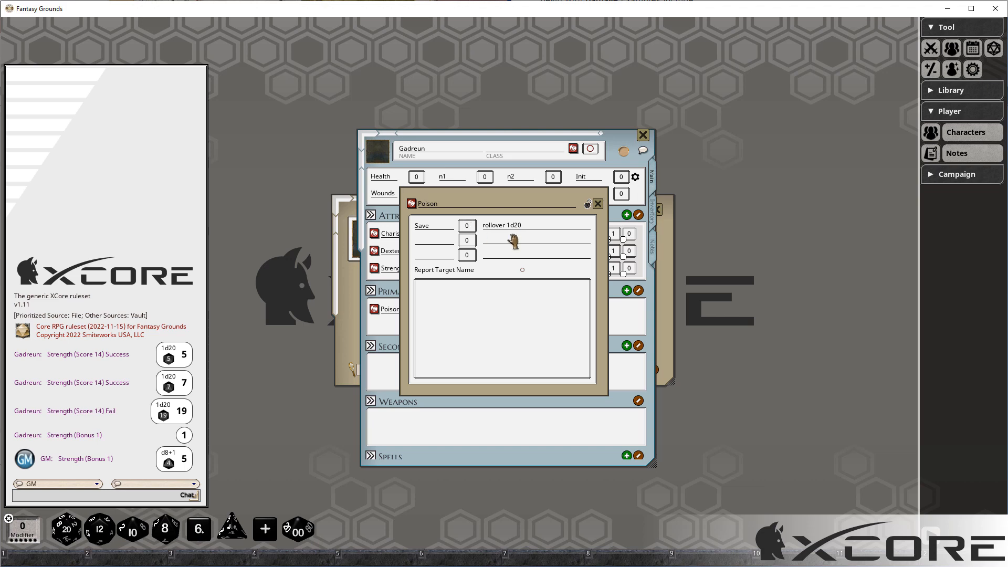
click(598, 204)
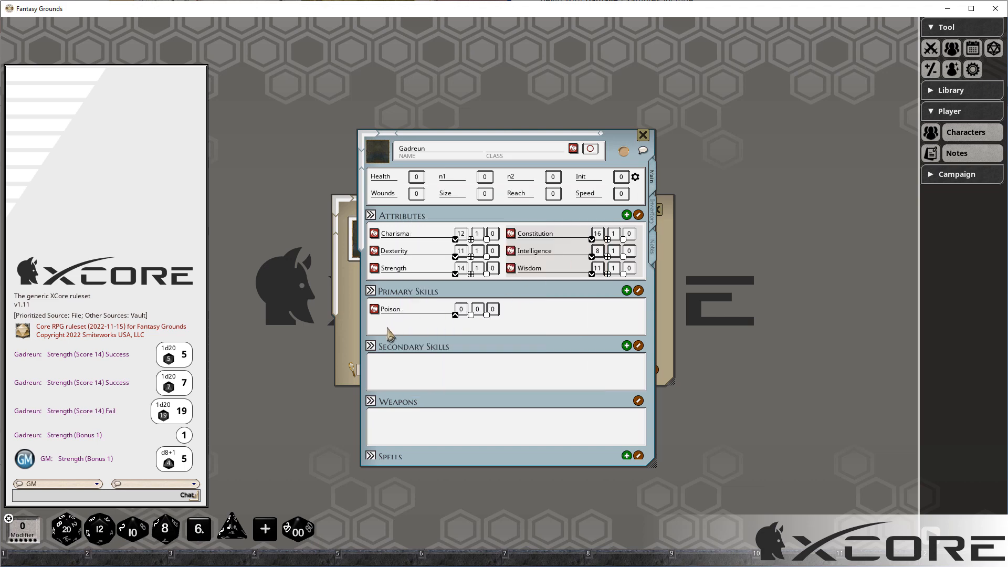
- Duplicate Poison four times and rename the copies Breath Weapon, Magic Item, Polymorph and Spell, following the PDF character sheet's saving throws
drag(375, 309, 403, 326)
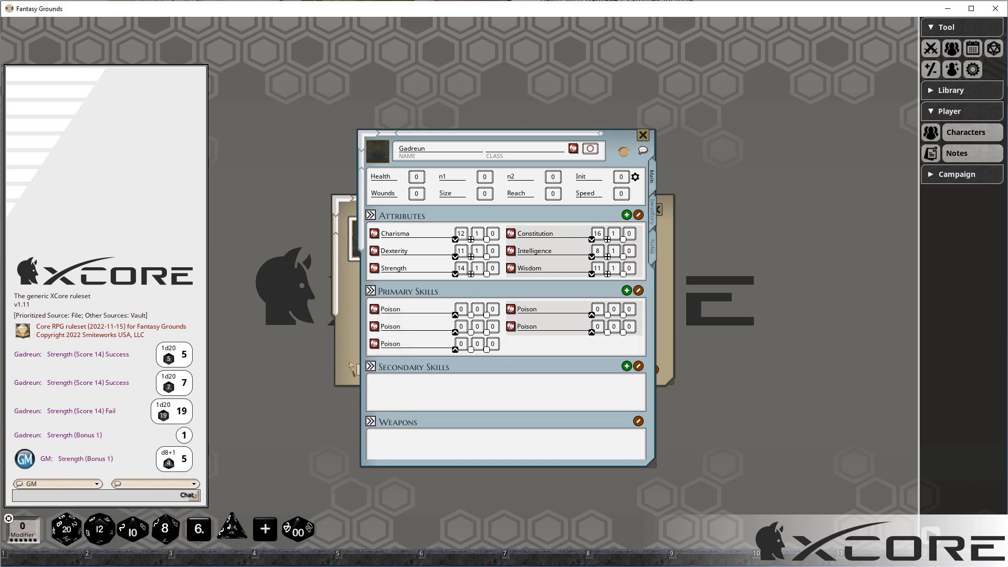
key(alt+Tab)
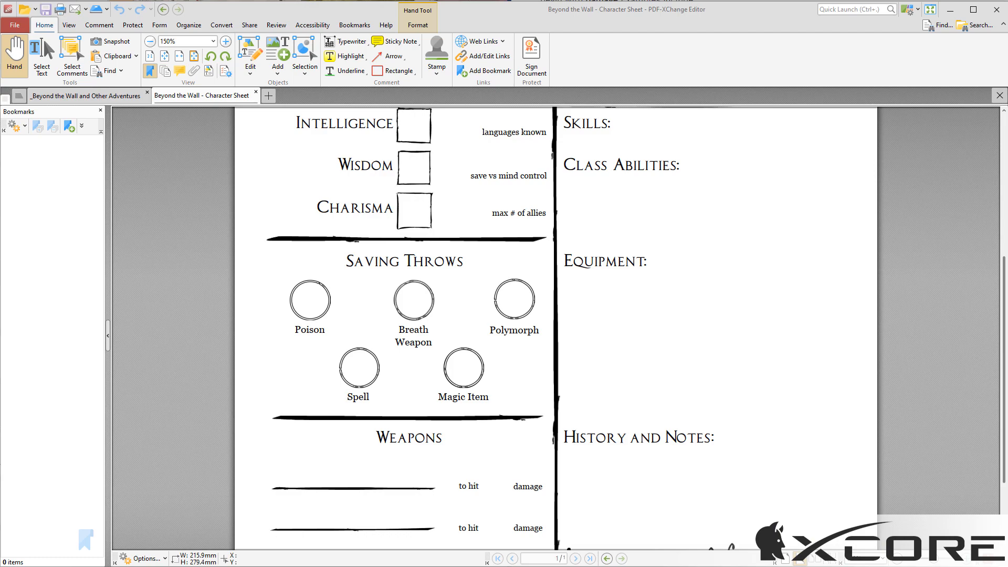
key(alt+Tab)
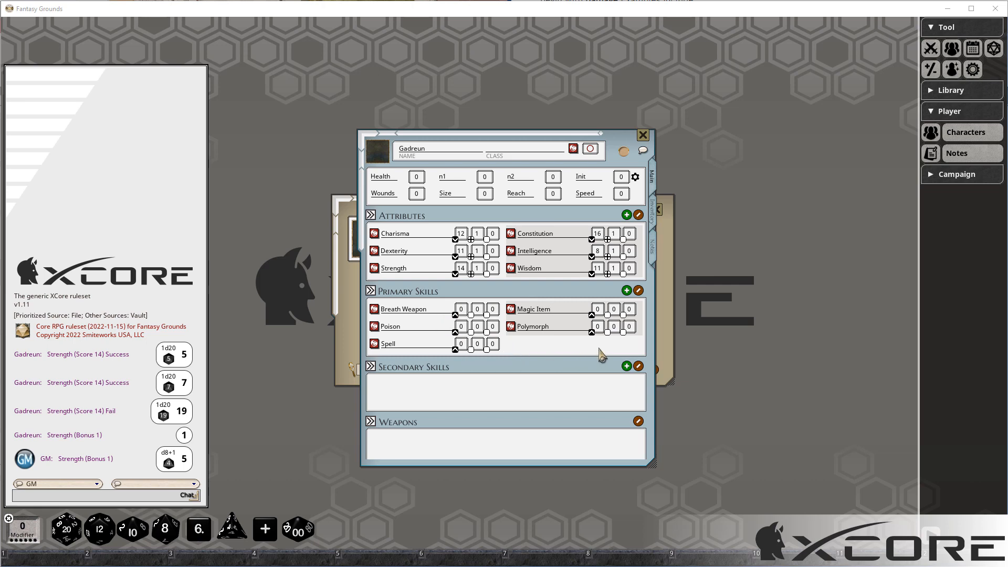
- Enter the rulebook's level 1 Warrior saves (Breath Weapon 17, Magic Item 16, Poison 14, Polymorph 15, Spell 17) and roll a Polymorph save
click(948, 9)
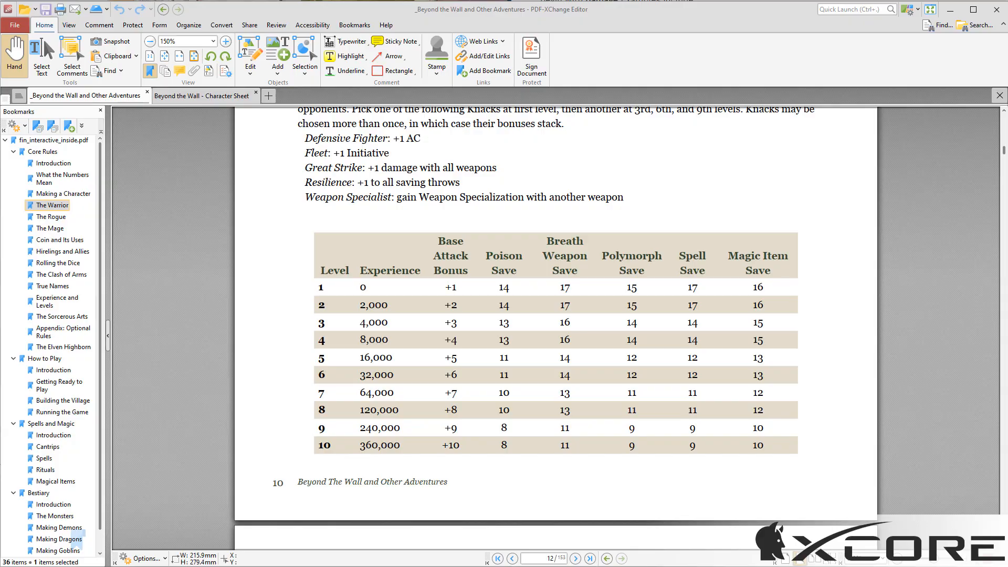
click(950, 10)
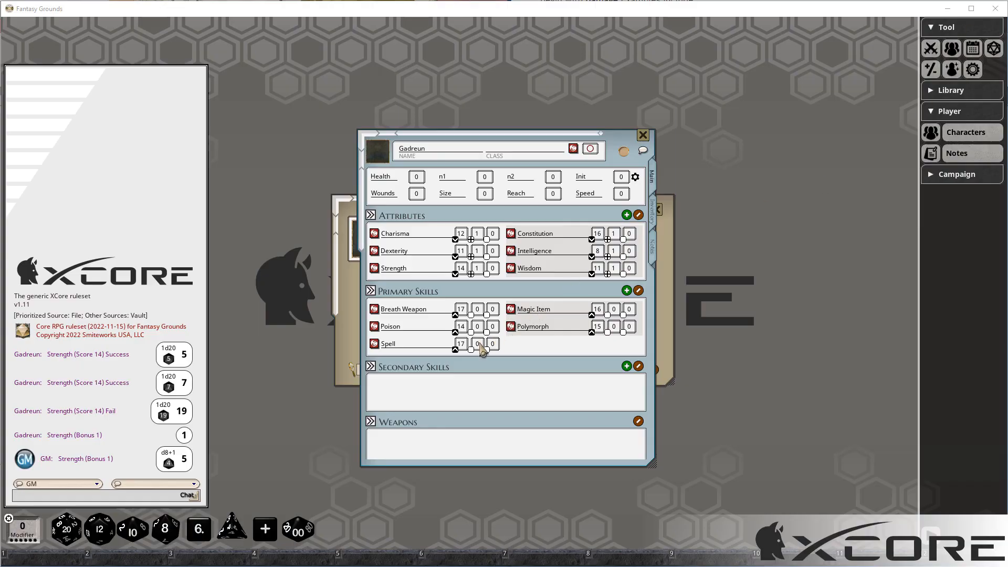
double_click(599, 330)
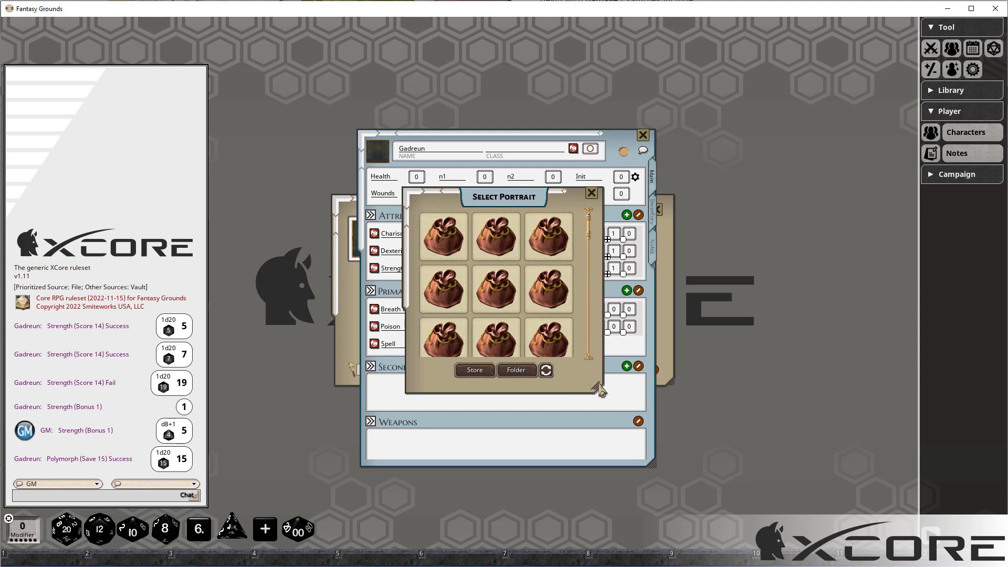
- Enlarge the portrait selection window, choose a portrait for the character and roll the Polymorph save twice
drag(626, 427, 546, 337)
drag(625, 401, 795, 499)
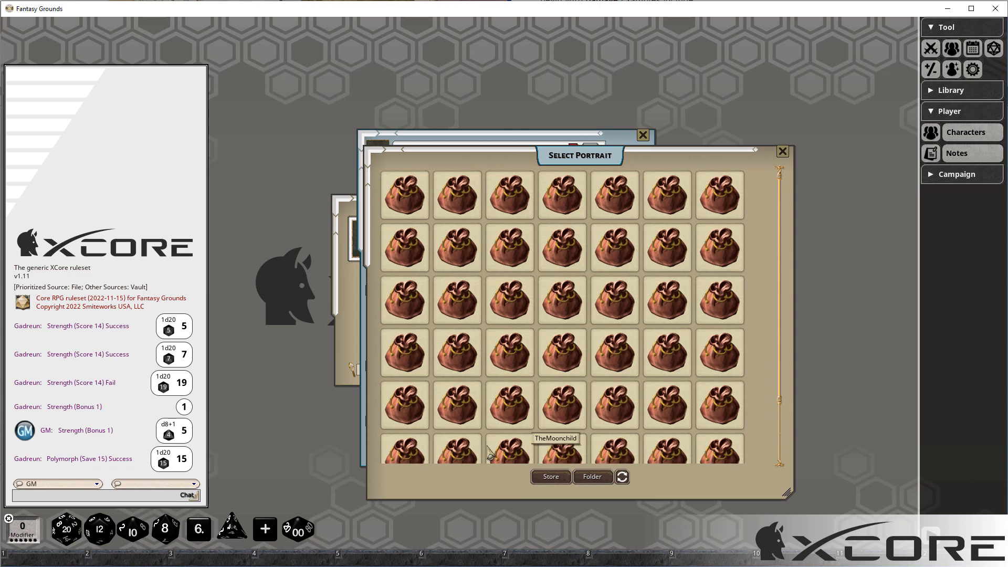
click(727, 407)
click(619, 362)
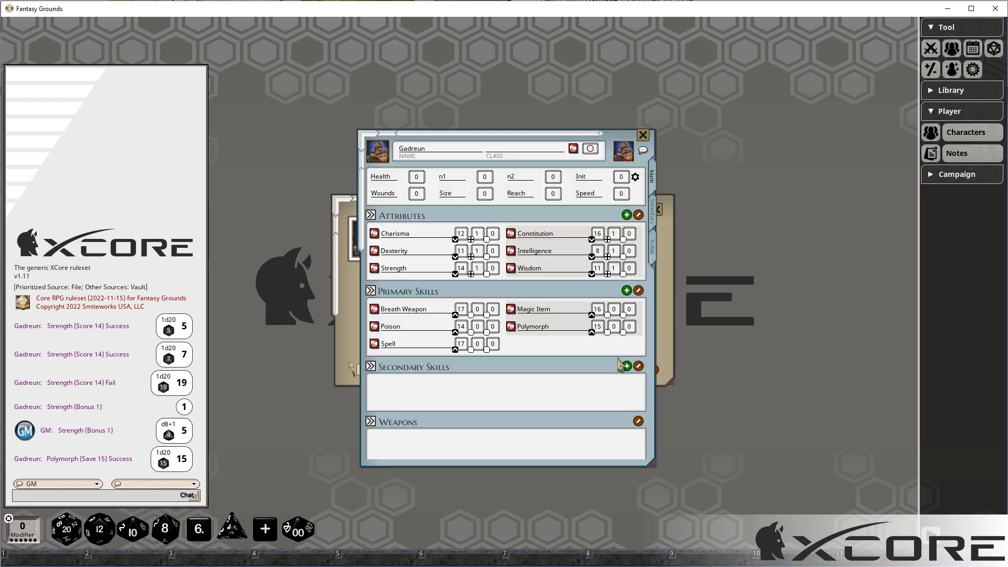
double_click(597, 327)
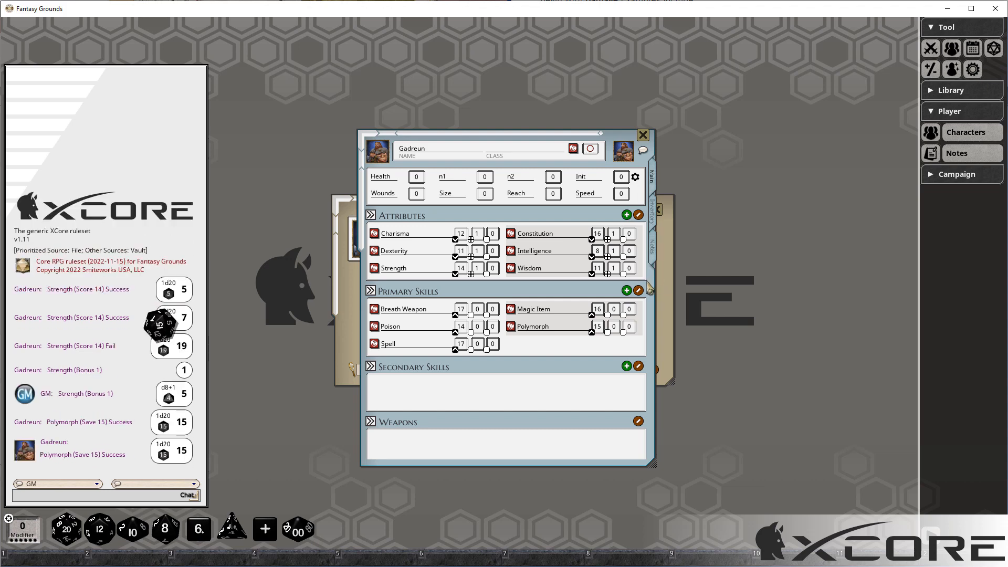
double_click(598, 327)
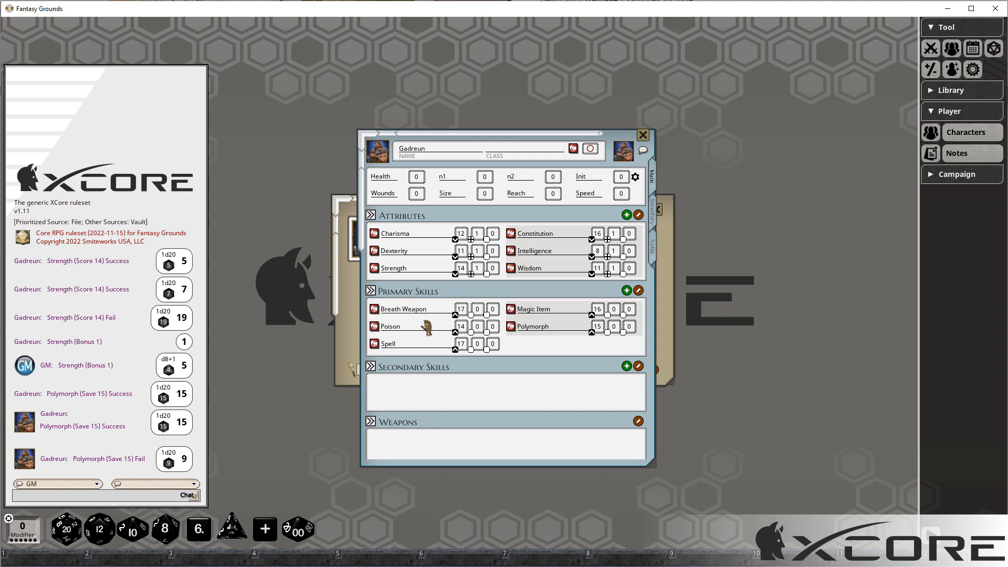
- Rename the Primary Skills heading to Saving Throws
click(466, 290)
key(ctrl+a)
text(SAving Throws)
- Check the Warrior table in PDF-XChange Editor and add a secondary skill named Base Attack Bonus with value 1 in Fantasy Grounds
click(948, 9)
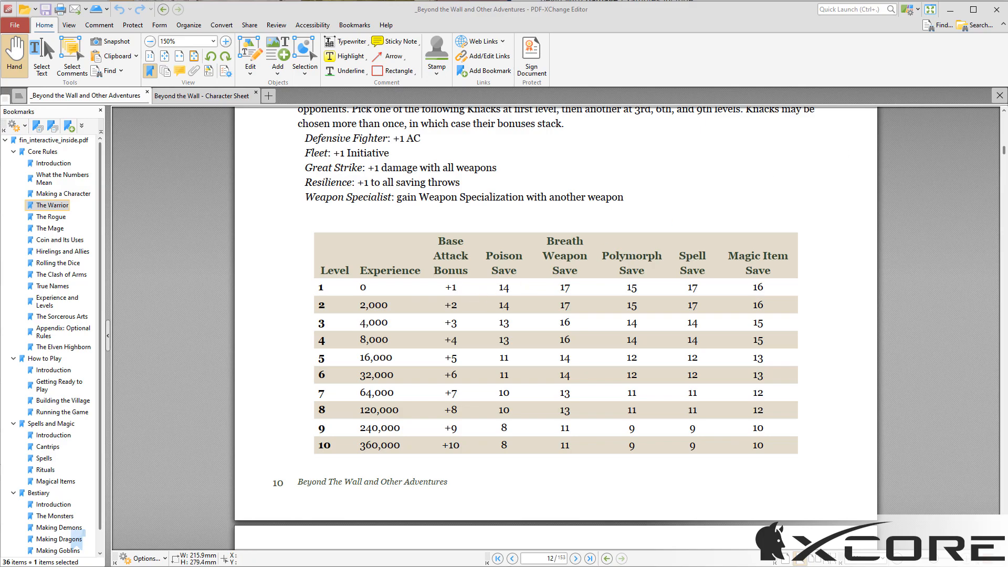
key(alt+Tab)
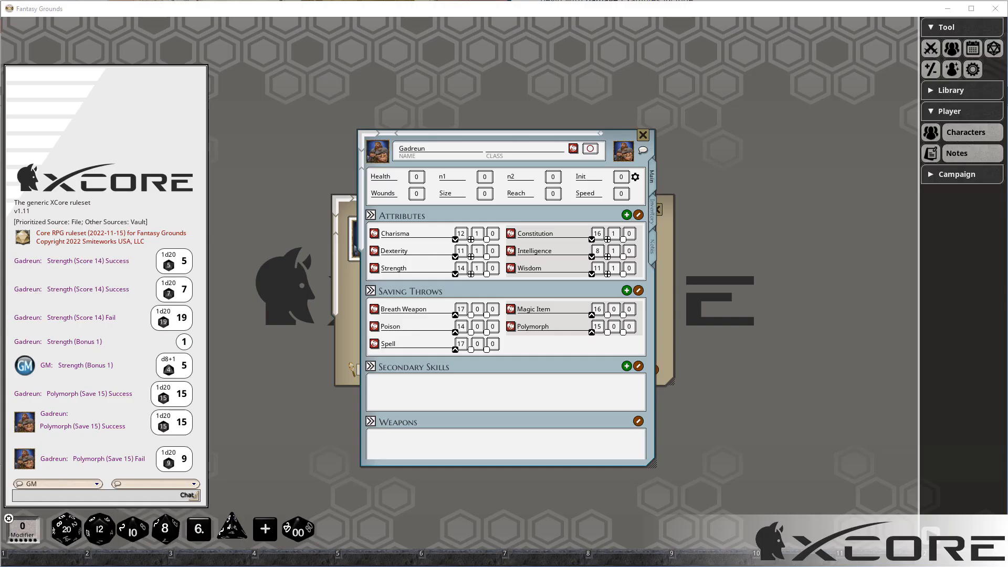
right_click(407, 385)
click(407, 426)
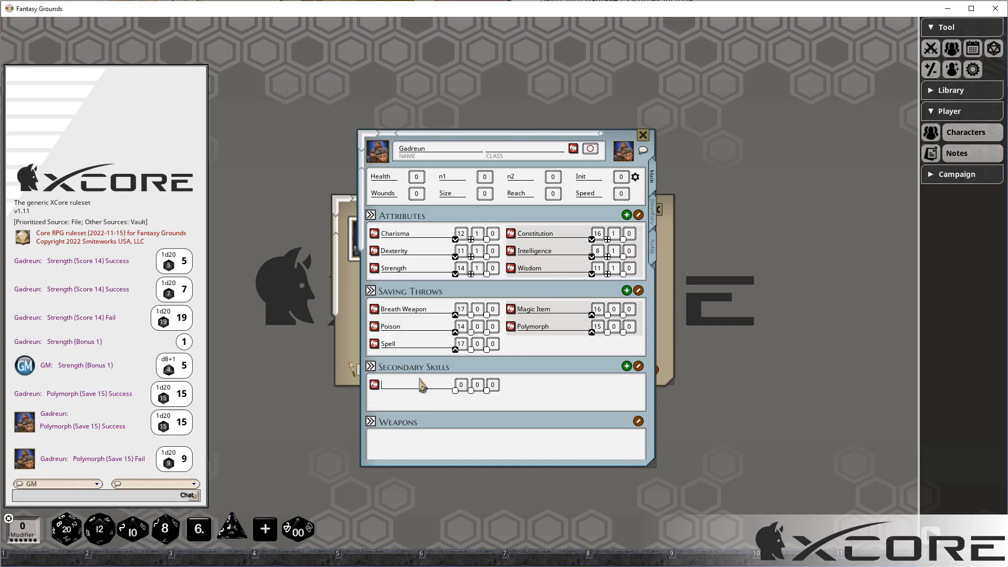
text(Base Attack Bonus)
click(462, 385)
text(1)
- Label the Base Attack Bonus skill's first value Bonus, give it the roll "mod [a]" and close its details
click(375, 387)
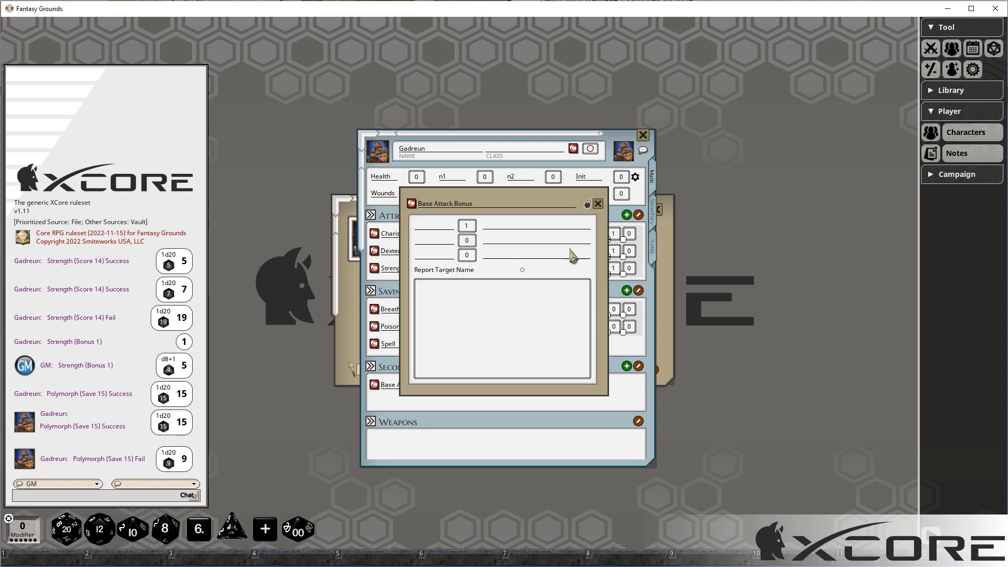
click(445, 228)
text(Bonus)
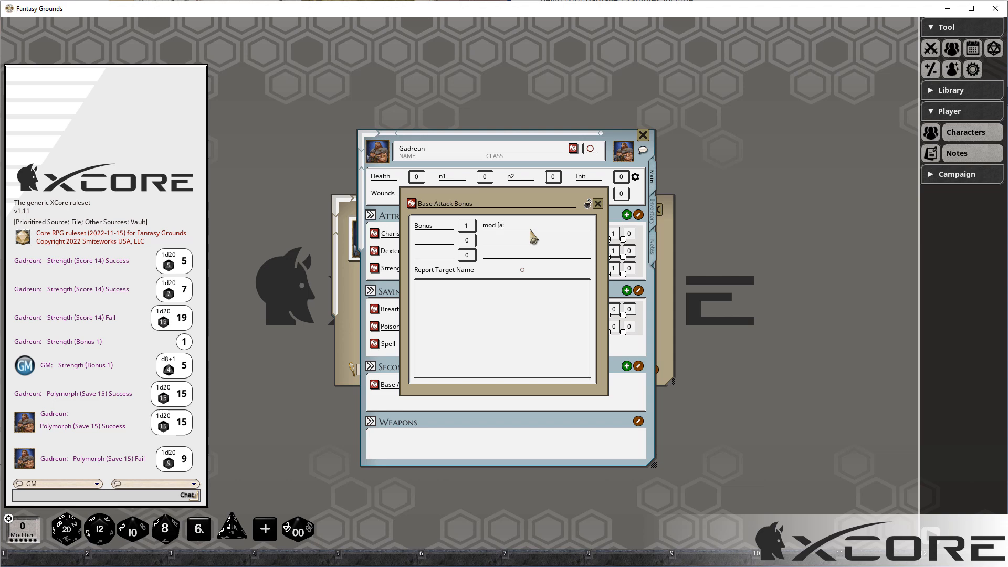
click(597, 204)
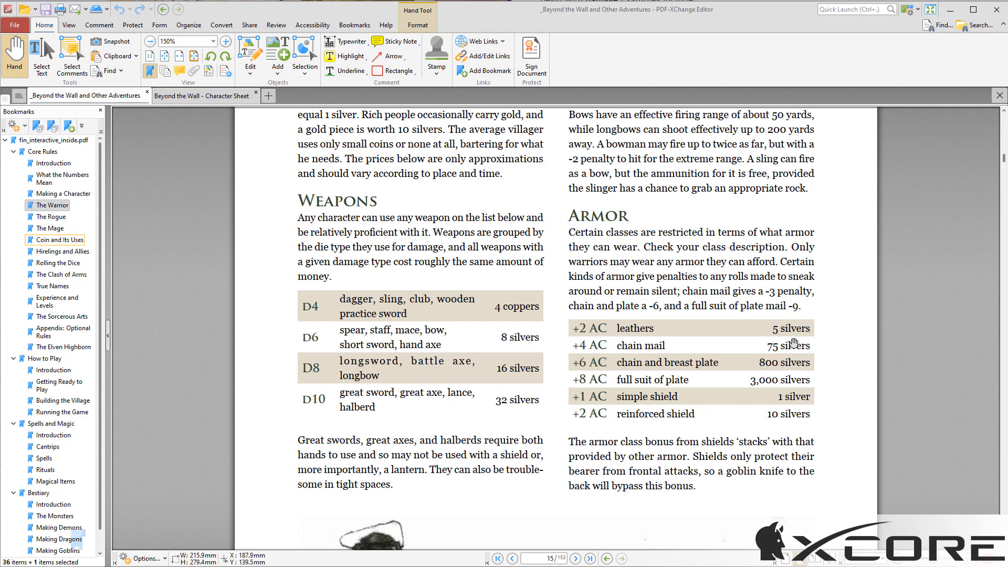
- Return to Fantasy Grounds and create a campaign item named Leather Armor with a cost of 5sp
key(alt+Tab)
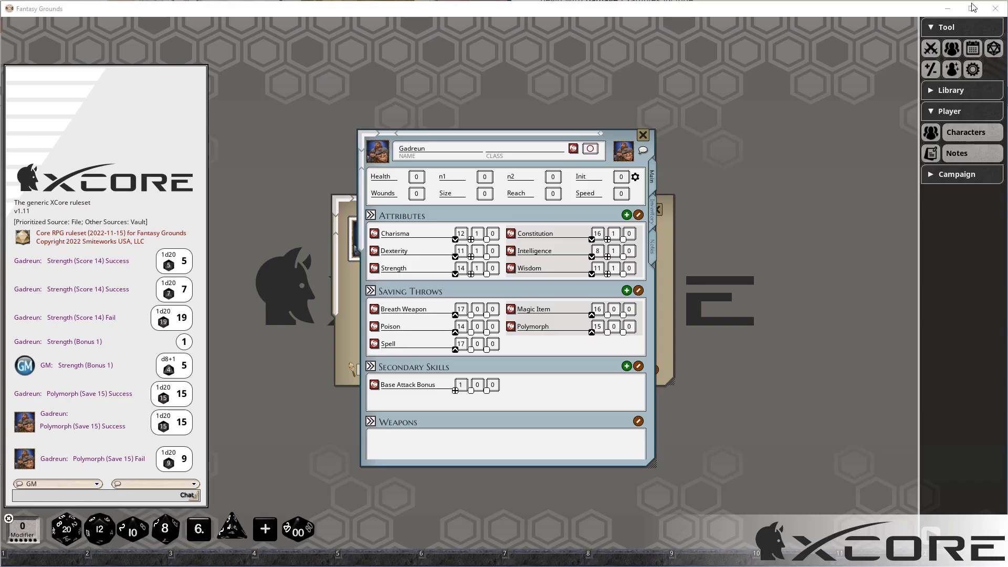
click(949, 174)
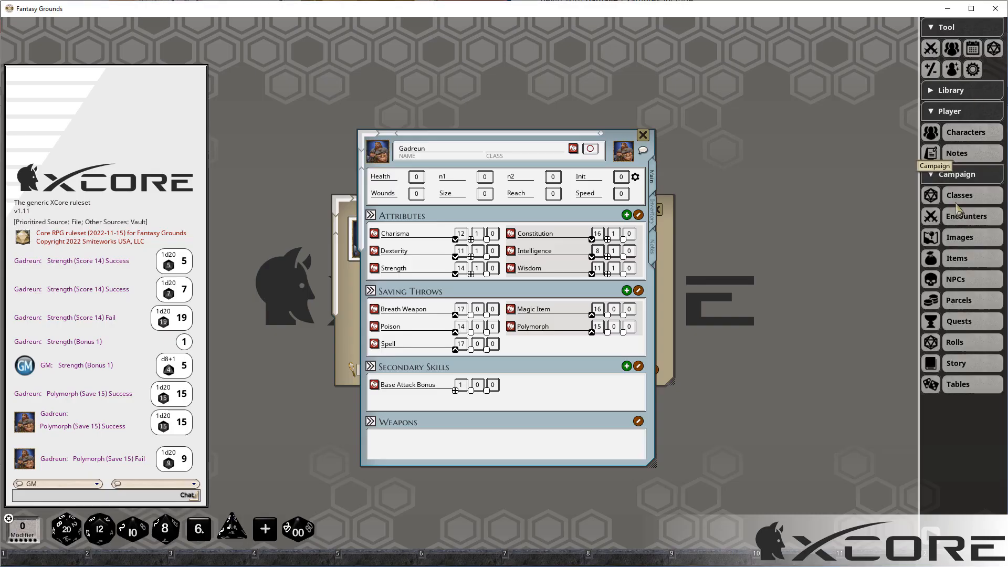
click(958, 261)
drag(496, 188, 788, 134)
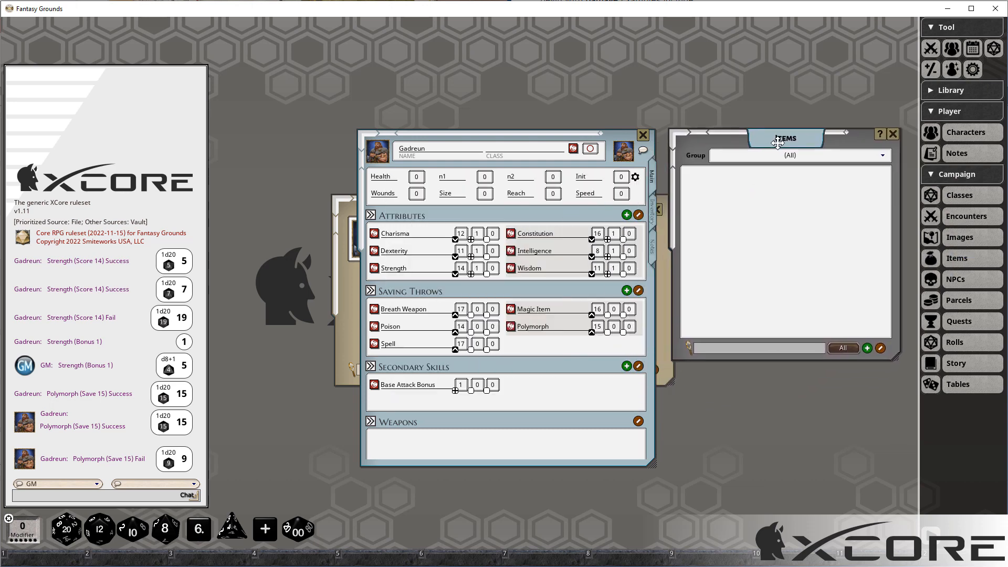
right_click(724, 185)
click(733, 238)
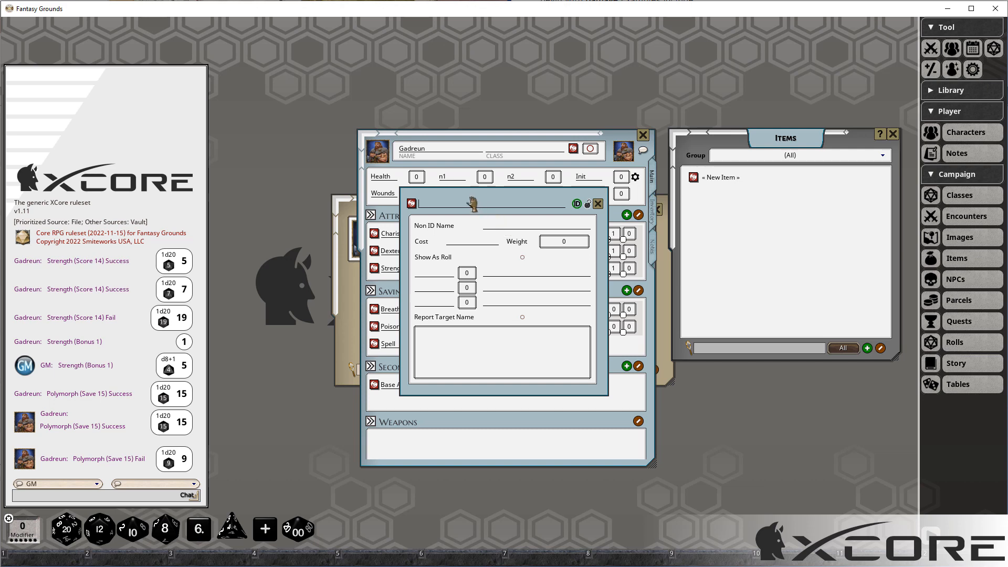
text(Leather Armor)
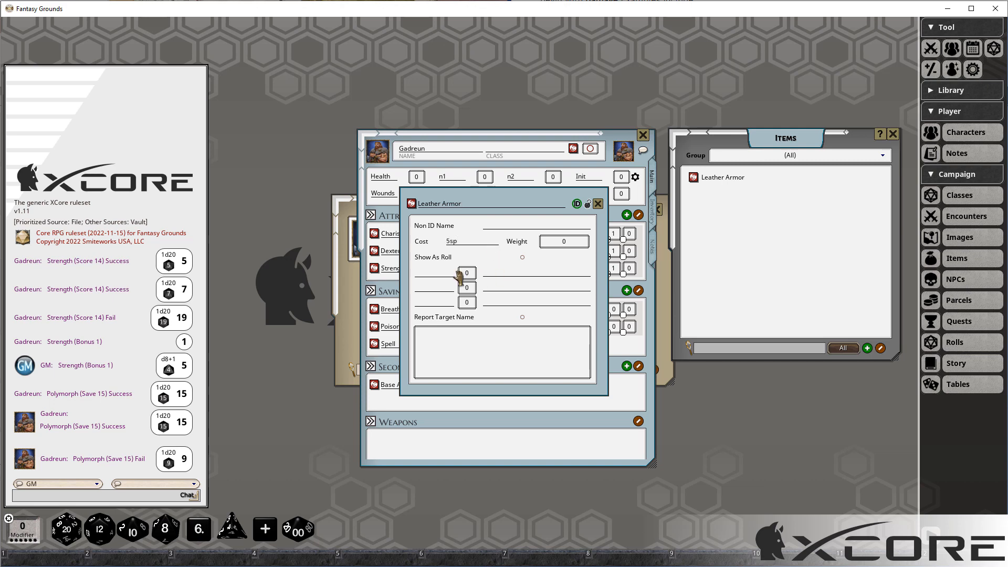
- Label the Leather Armor's first value Armor, set it to 2 with the roll "mod [a]", and move the item window beside the character sheet
click(435, 274)
key(shift)
text(Armor)
text(2)
key(BackSpace)
key(BackSpace)
key(BackSpace)
key(BackSpace)
drag(449, 215, 754, 235)
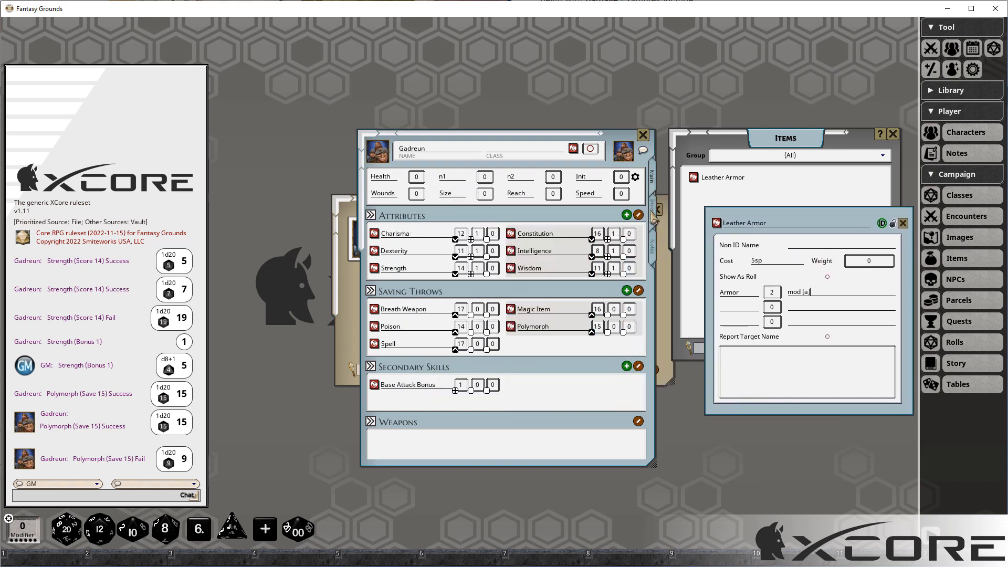
- Add the Leather Armor to the character's inventory and rename the main page's Weapons heading to Weapons & Armor
click(653, 215)
drag(717, 226, 541, 227)
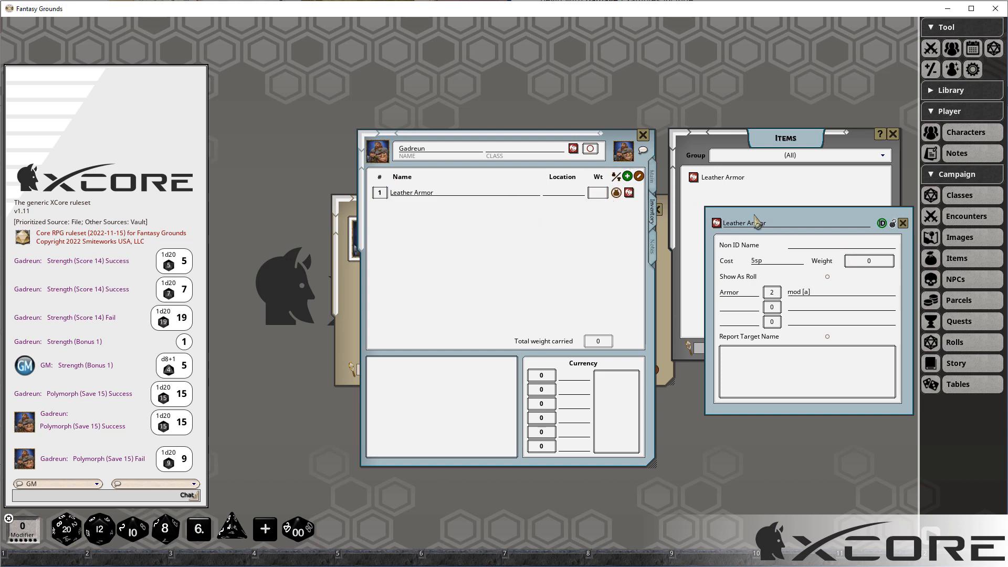
click(652, 174)
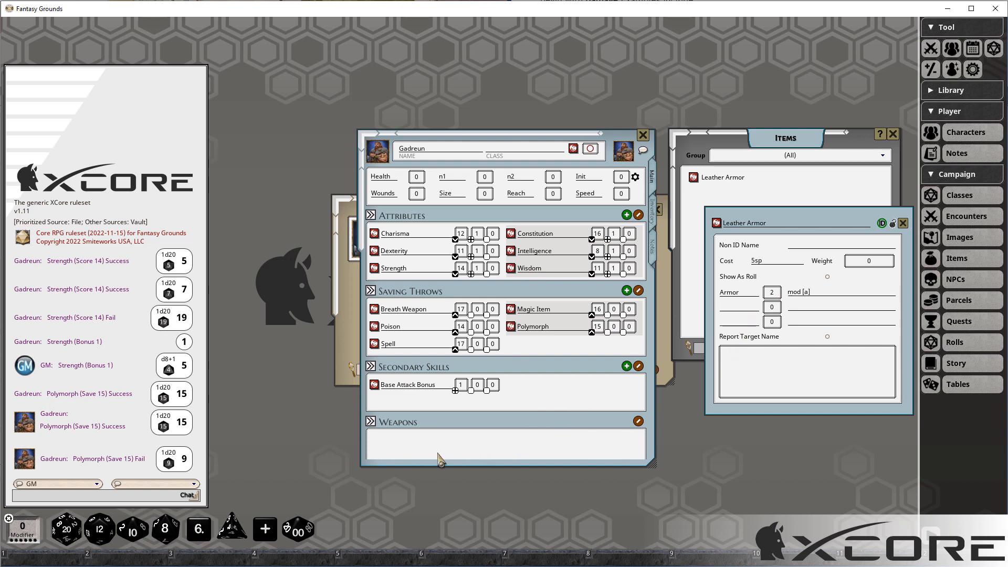
click(427, 423)
text(& Armor)
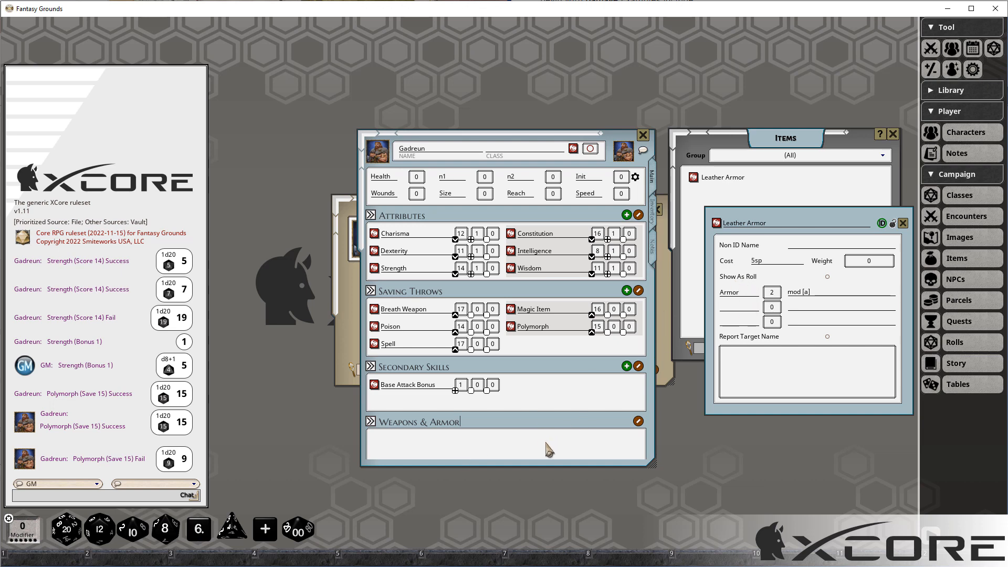
- Delete the Leather Armor and the blank entry from the character's inventory
click(652, 212)
right_click(449, 193)
click(450, 234)
click(637, 176)
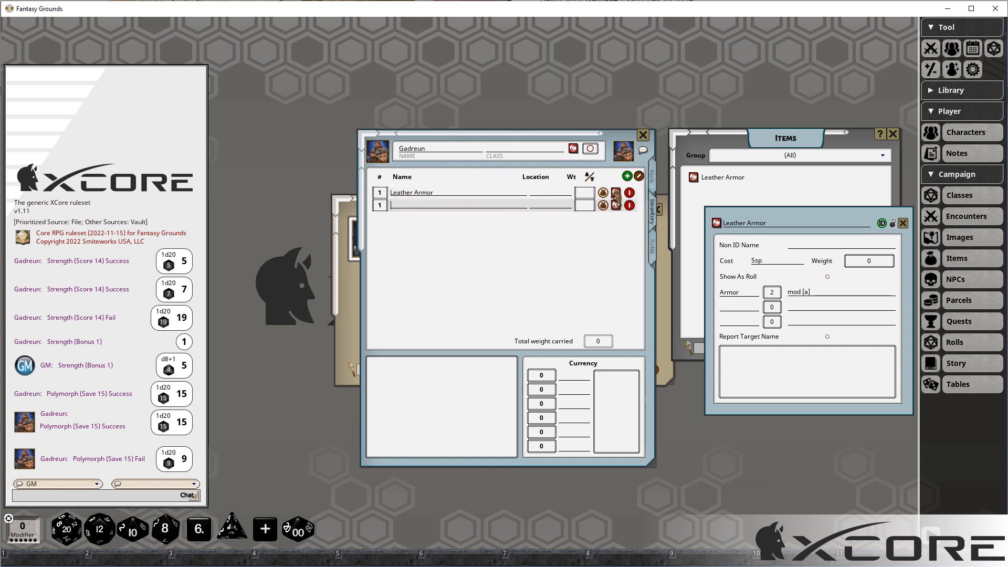
double_click(630, 192)
double_click(630, 193)
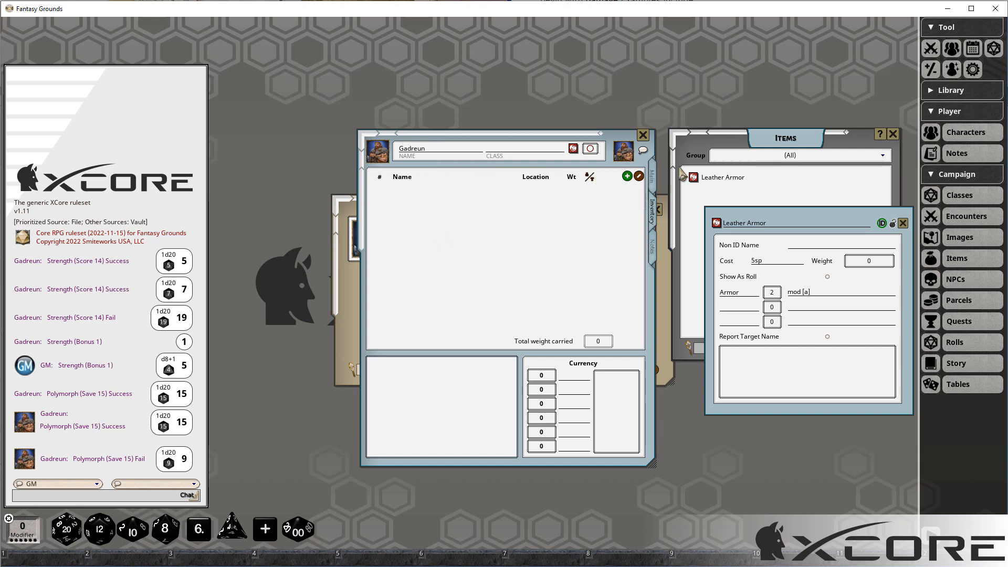
click(639, 177)
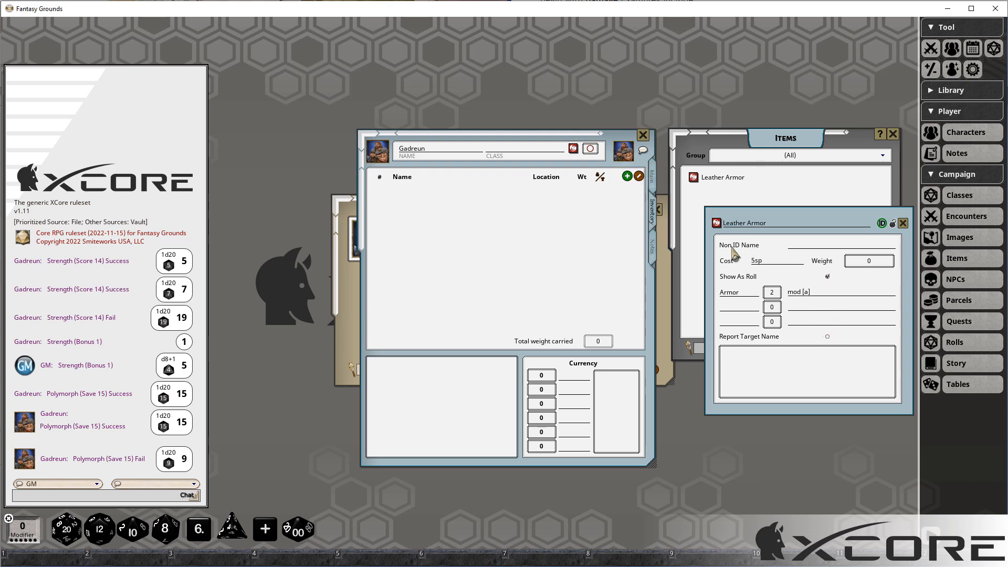
- Enable Show As Roll on the Leather Armor item, add it to the inventory again and return to the sheet's main page
drag(717, 222, 601, 232)
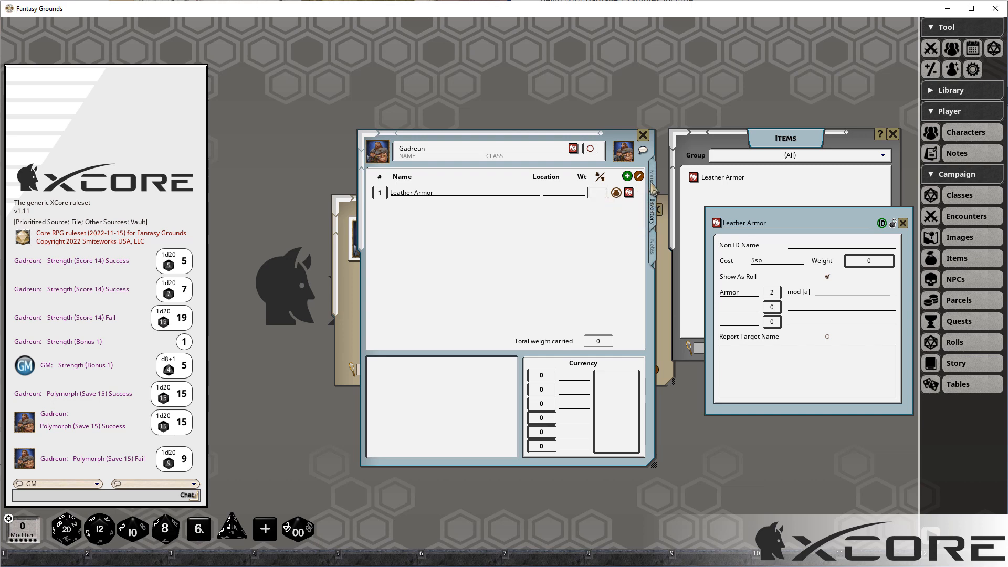
click(652, 183)
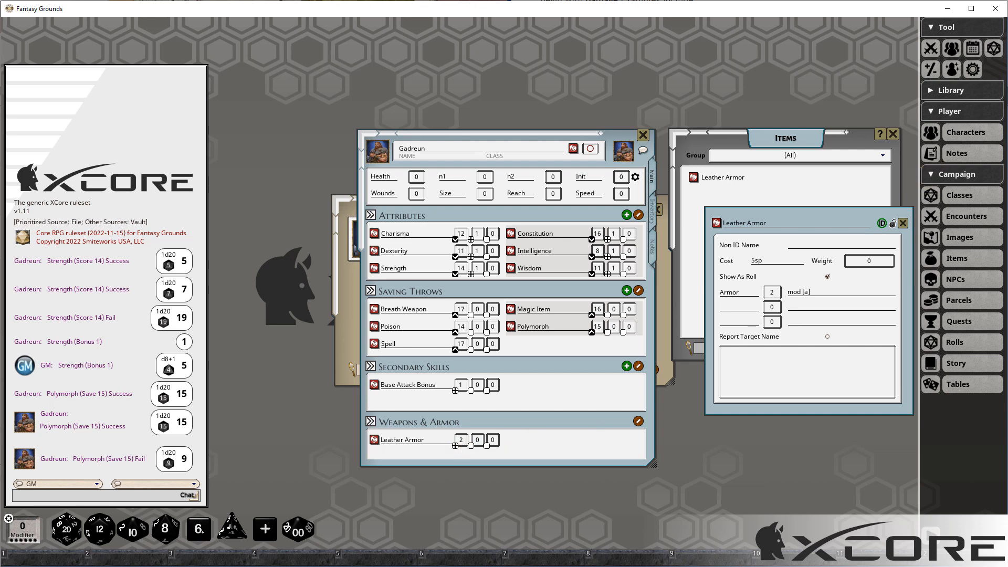
- Check the rulebook's Armor Class rules, then set the bonuses to Charisma 0, Dexterity 0, Constitution 2, Intelligence -1 and Wisdom 0
key(alt+Tab)
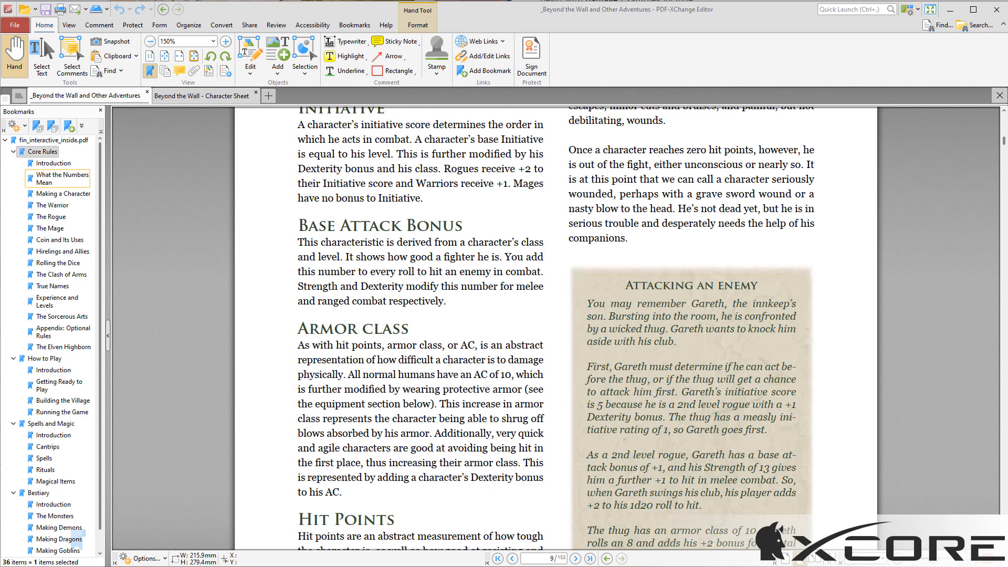
click(951, 9)
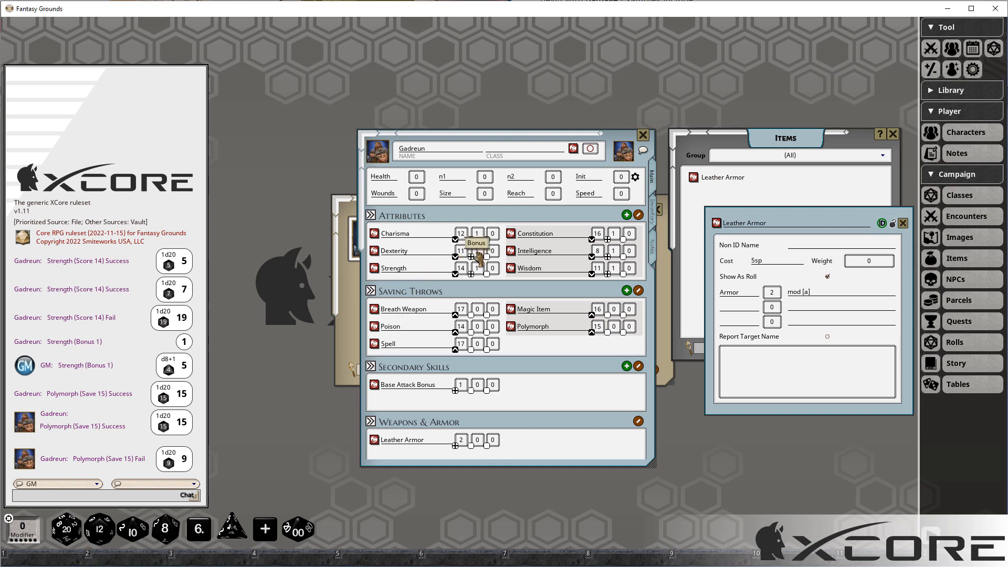
text(0)
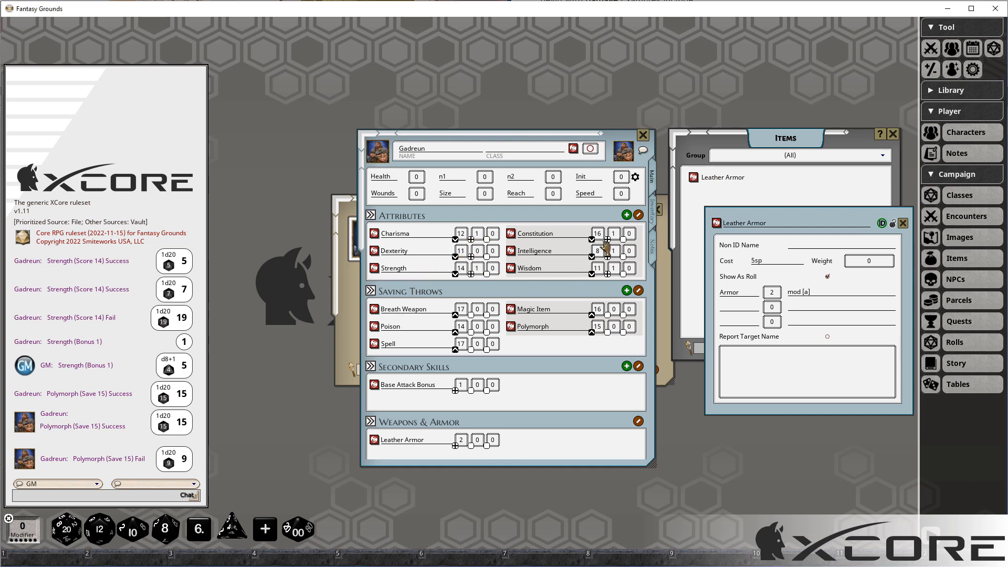
scroll(479, 233, down, 1)
scroll(613, 233, up, 1)
scroll(614, 251, down, 1)
- Rename the n1 field to AC and set its value to 2
key(shift+Home)
click(488, 178)
text(2)
- Read the Hit Points rules in PDF-XChange Editor and view the Warrior page at 150% zoom
click(948, 8)
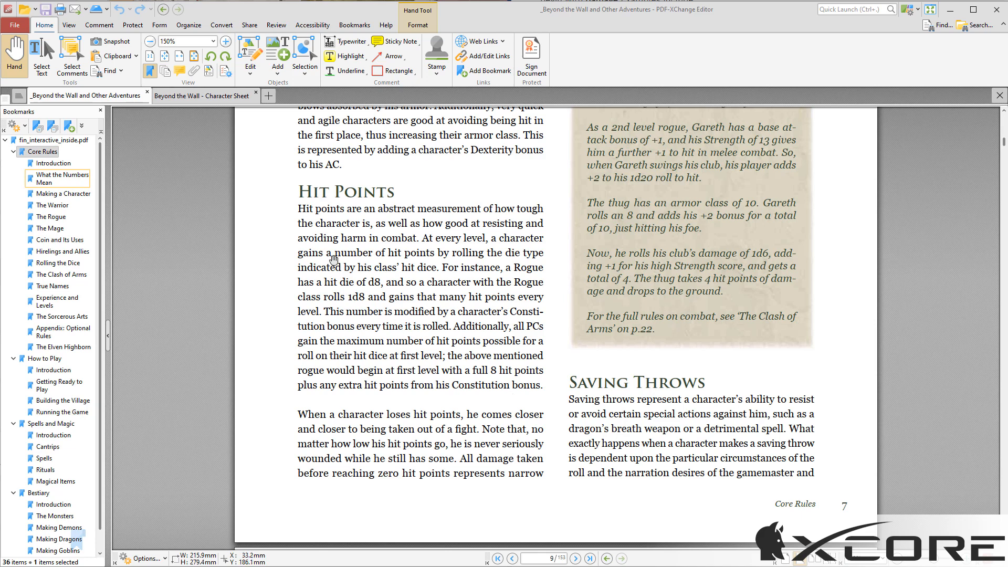
click(59, 206)
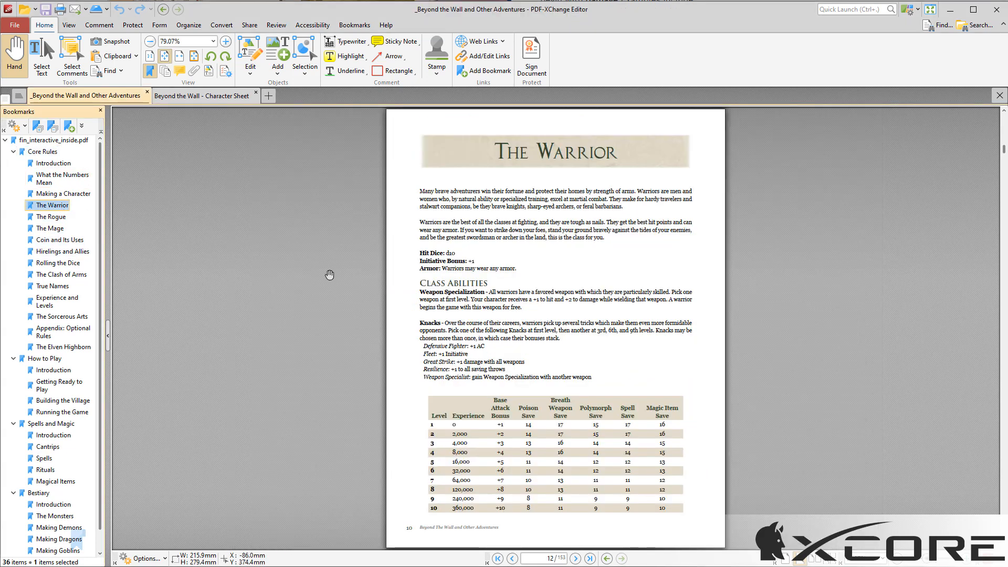
click(158, 42)
text(150)
key(Return)
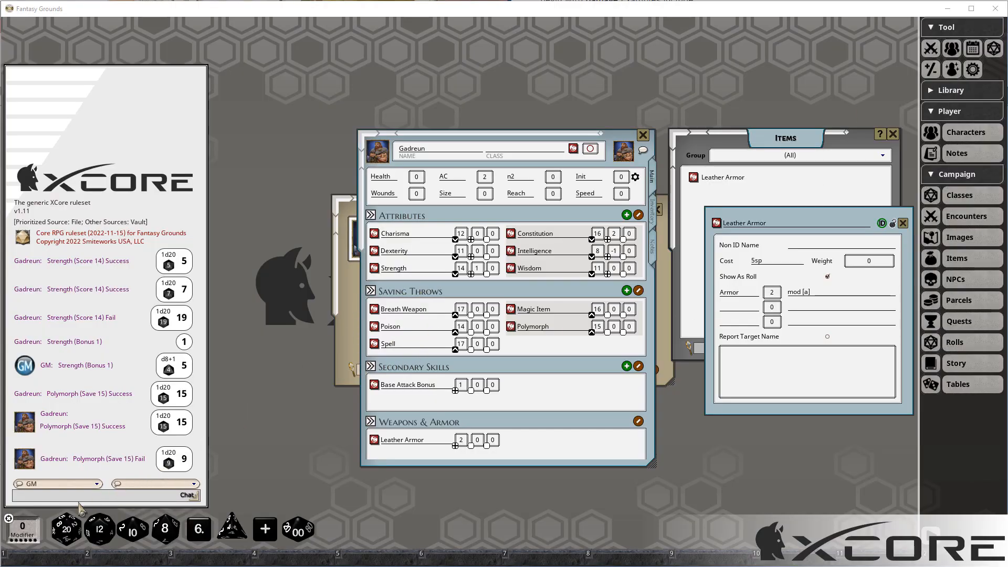
- Roll a d8 twice in the Fantasy Grounds chat and set the character's Health to 8
drag(173, 535, 137, 425)
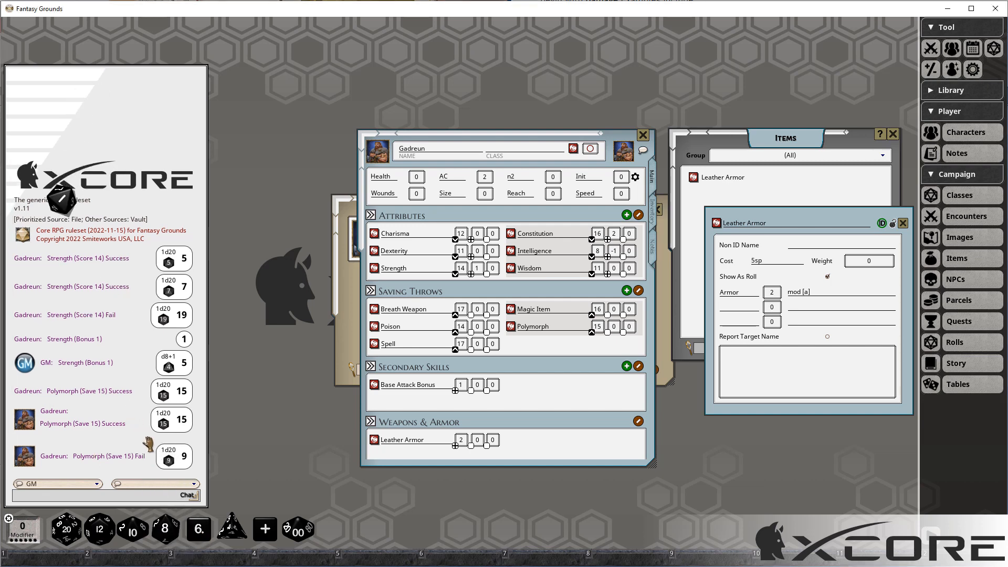
drag(176, 536, 129, 415)
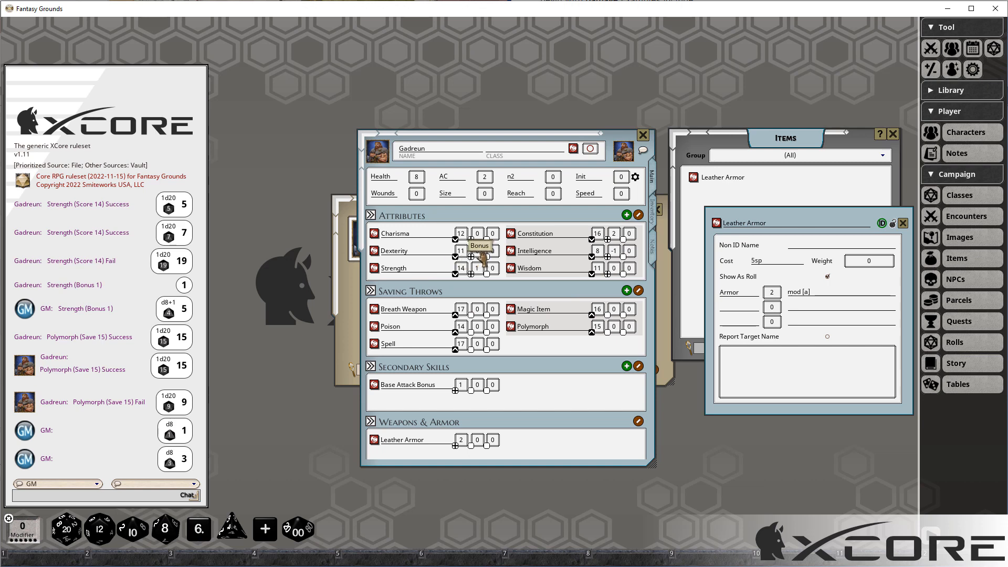
- Check the Initiative rules in PDF-XChange Editor and set the character's Init to 2 in Fantasy Grounds
click(948, 8)
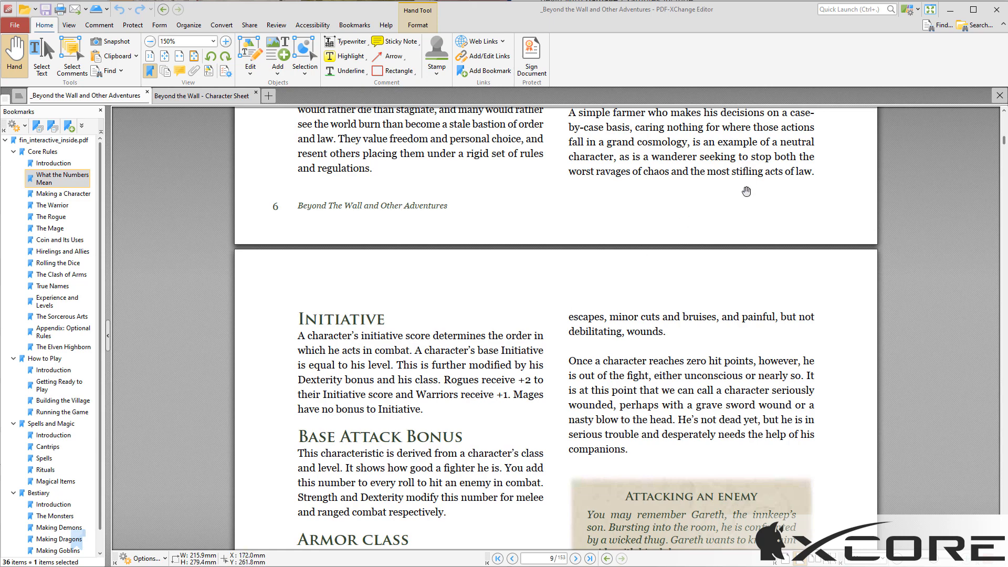
key(alt+Tab)
key(Tab)
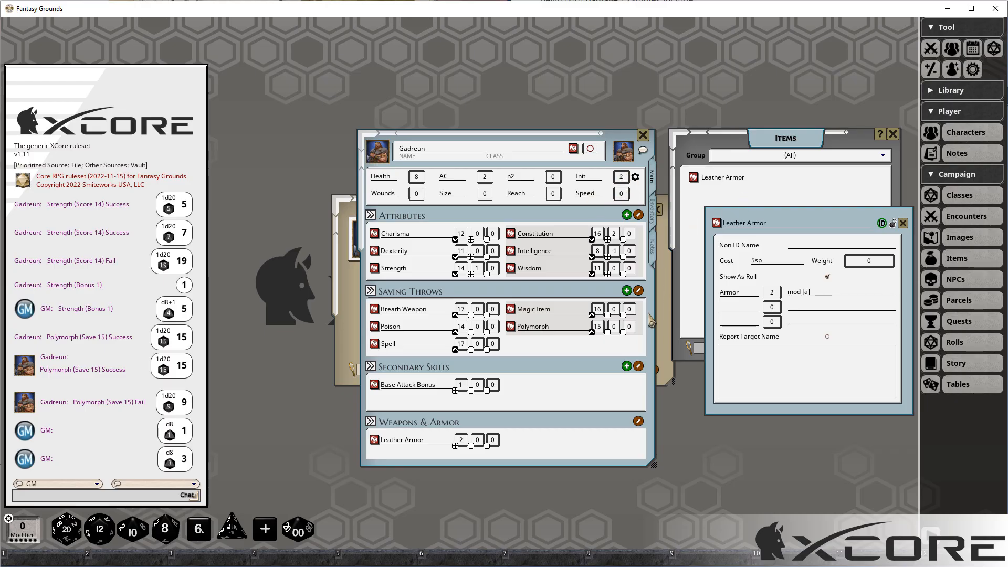
- Set the initiative dice roll to 1d6 and roll the character's initiative several times
click(635, 178)
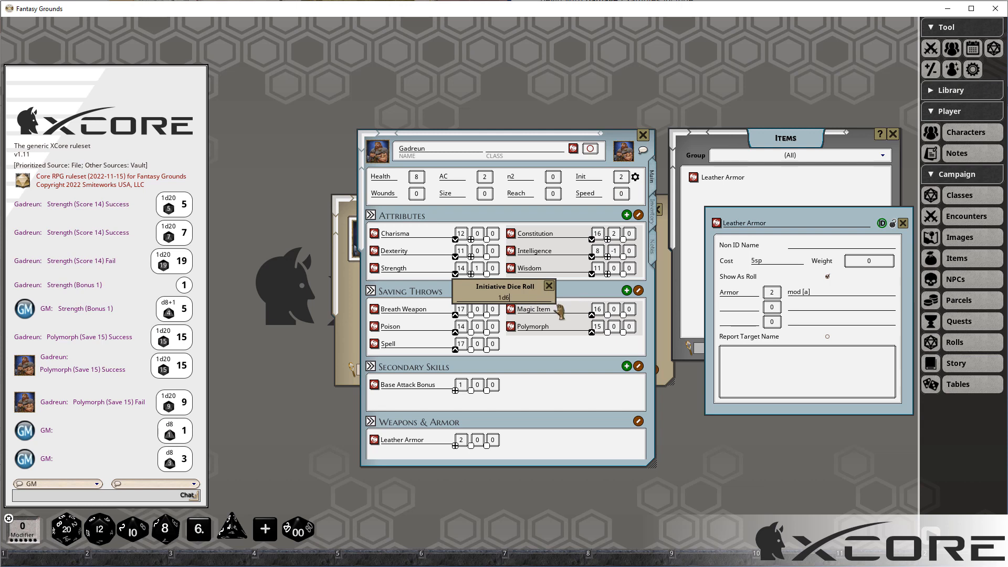
click(549, 287)
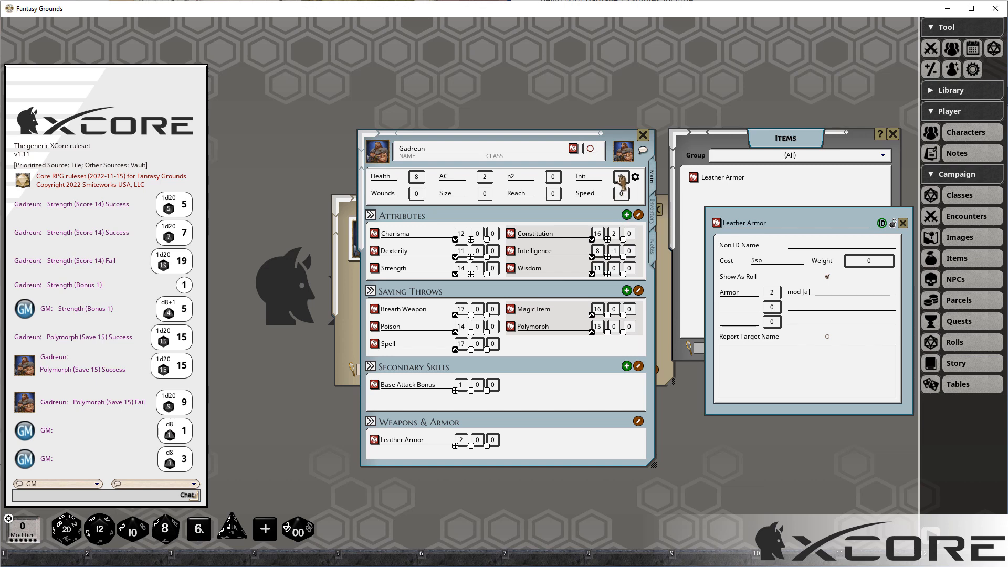
double_click(621, 180)
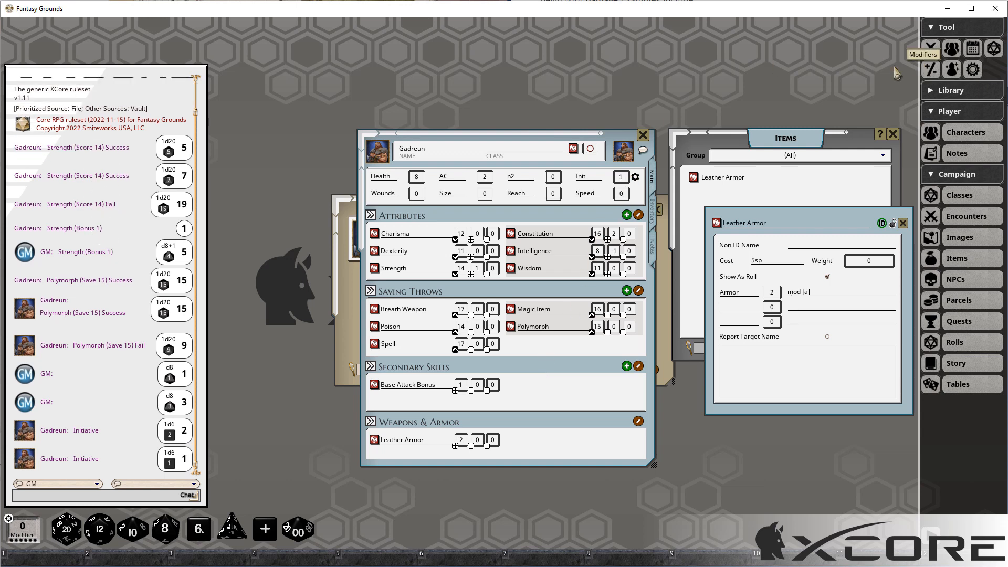
double_click(623, 178)
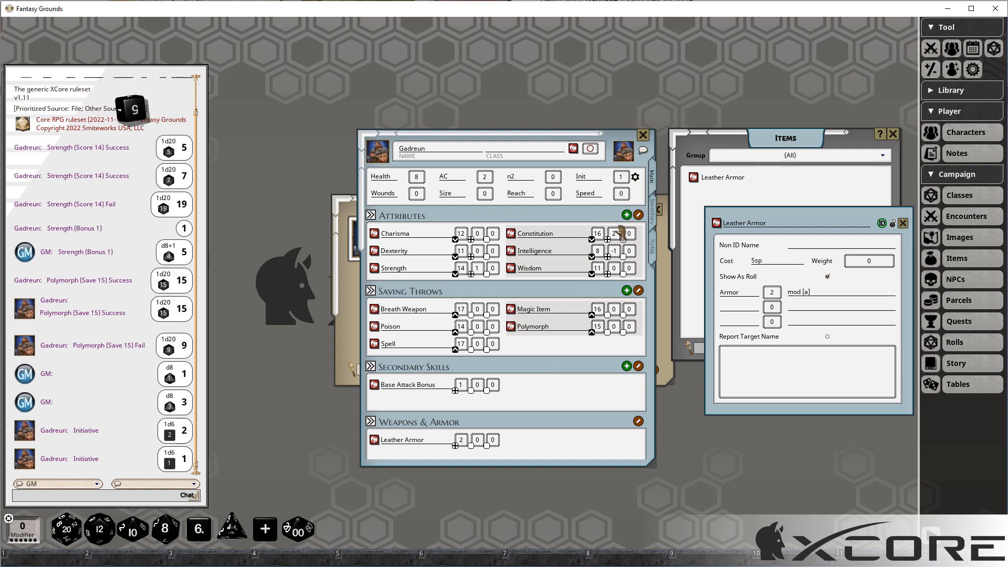
double_click(623, 177)
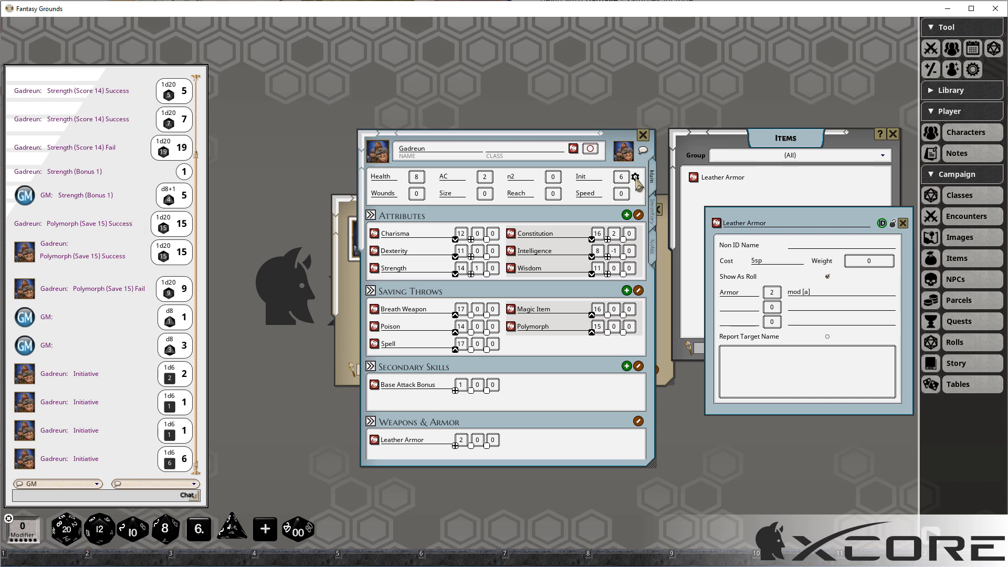
- Recheck the initiative dice roll formula and set the character's Init to 2
click(635, 178)
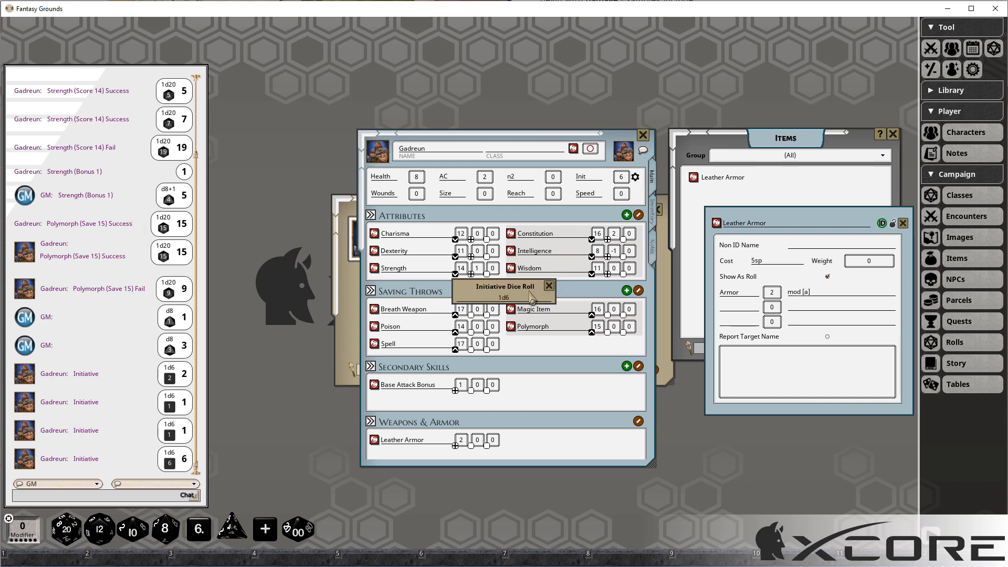
click(513, 297)
click(548, 286)
scroll(623, 179, down, 4)
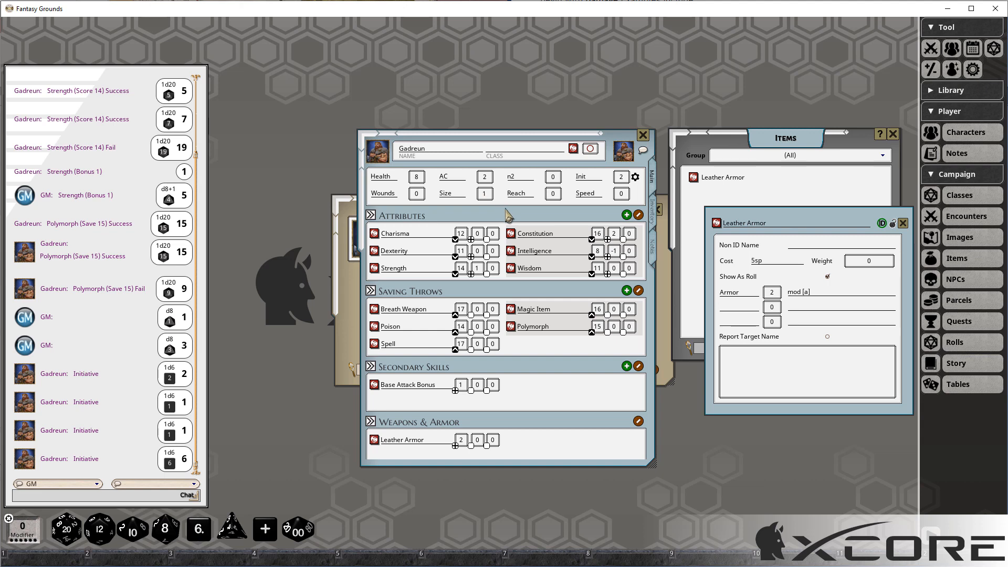
- Set Size to 1, Reach to 1 and Speed to 5, and close the Leather Armor and Items windows
scroll(553, 194, up, 1)
click(903, 223)
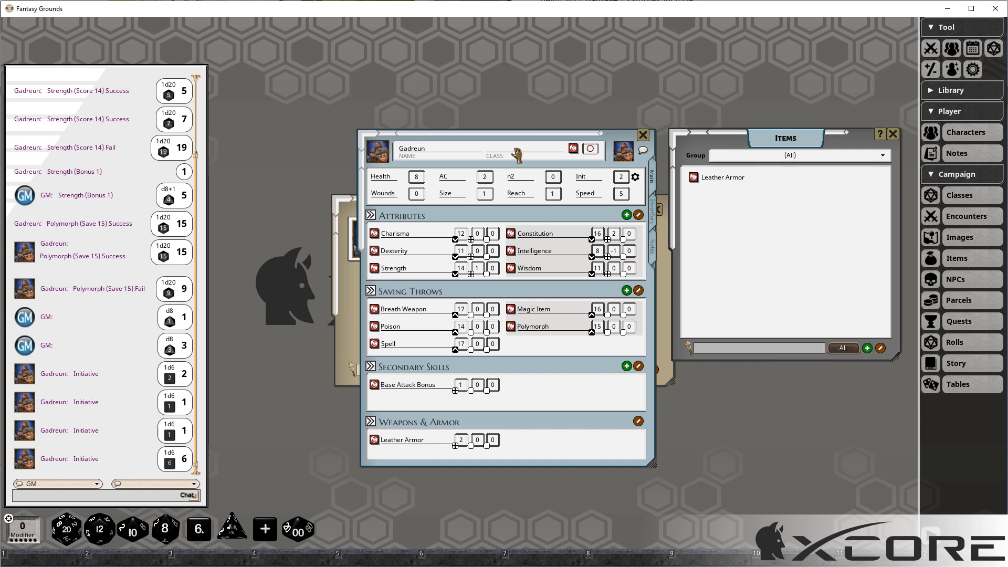
click(893, 135)
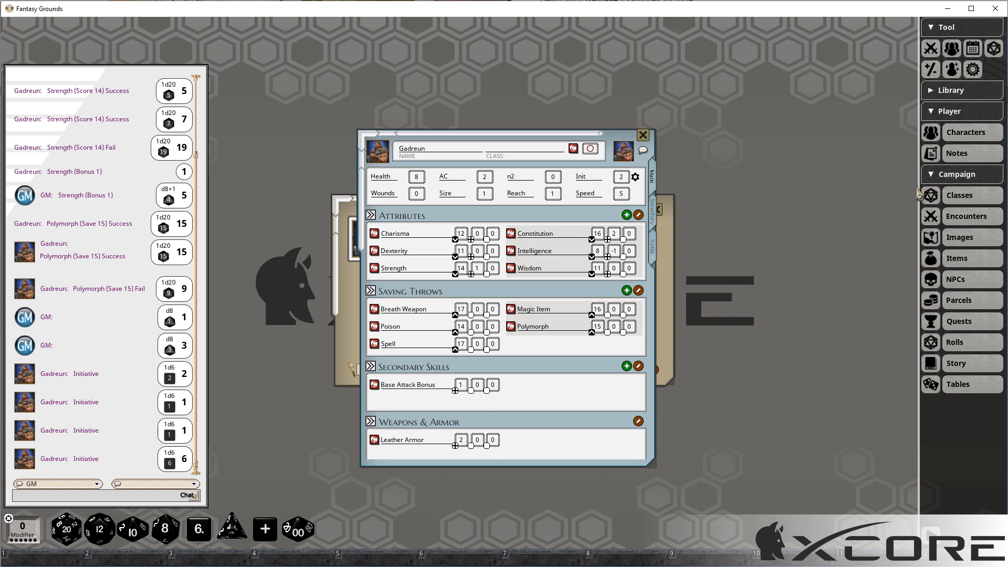
- Create a new campaign class record and name it Warrior
click(961, 198)
right_click(473, 232)
click(469, 274)
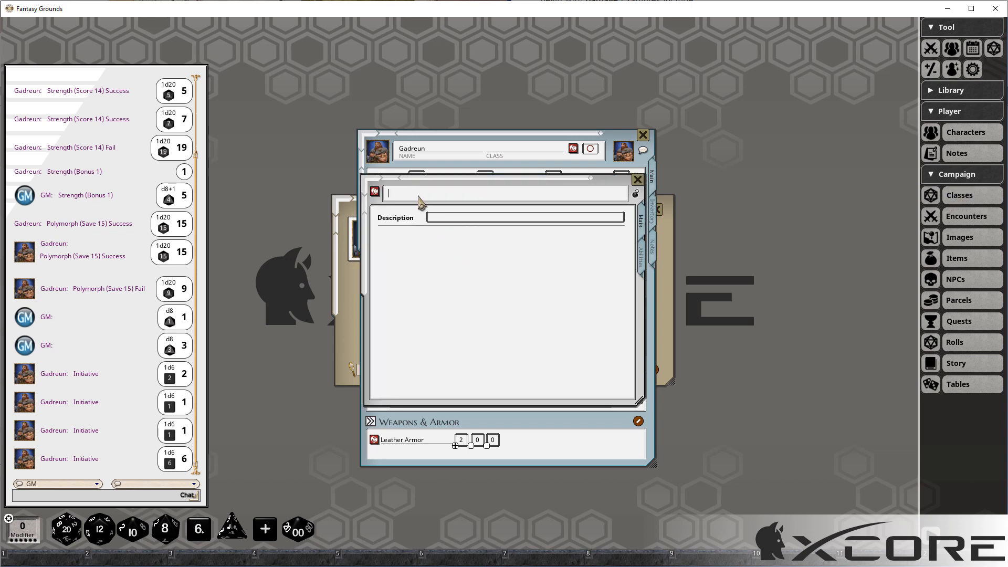
text(Warrior)
- Copy the Warrior text in PDF-XChange Editor, from the opening paragraph through the Armor line, into the class Description in Fantasy Grounds
click(947, 9)
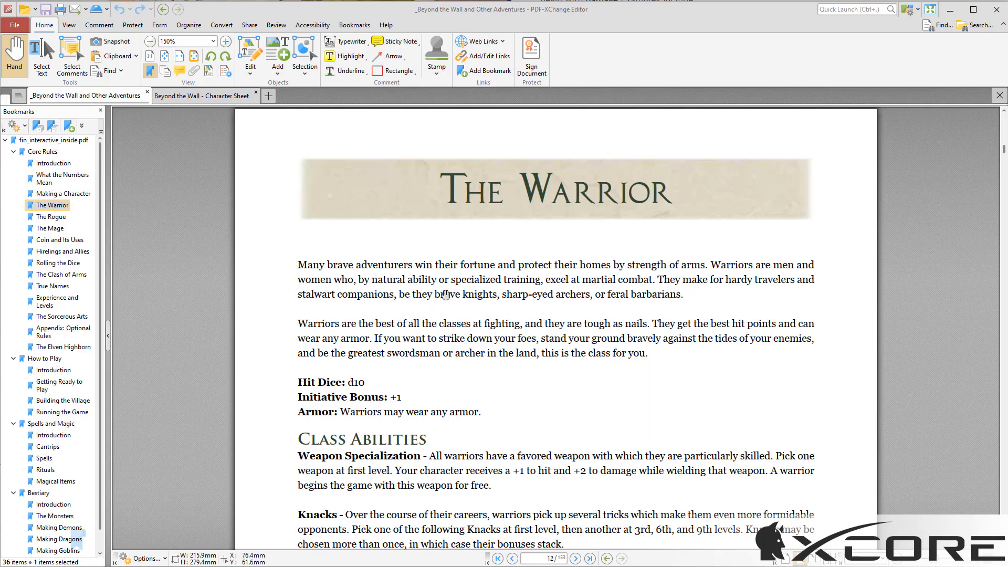
click(42, 54)
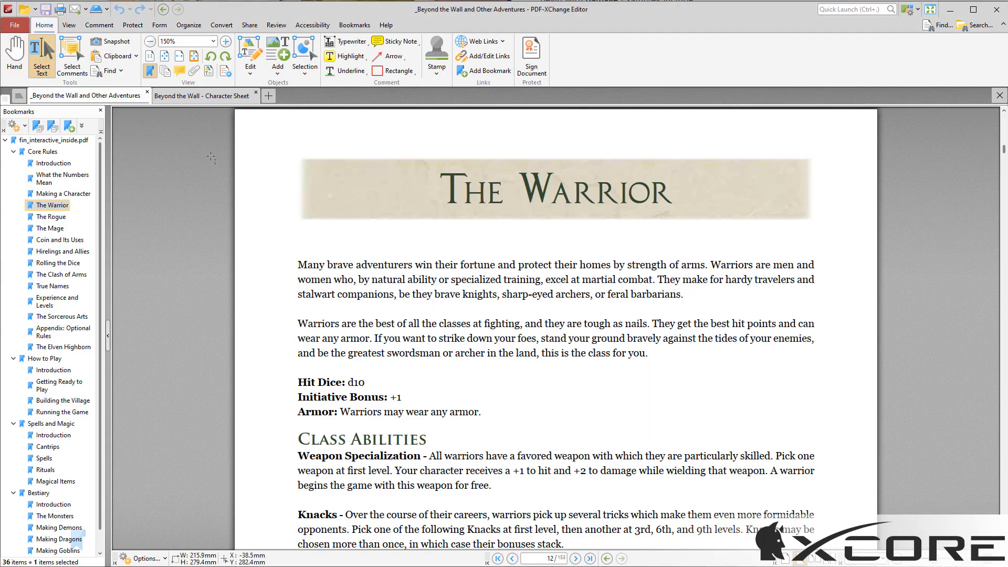
drag(446, 180, 611, 294)
click(528, 251)
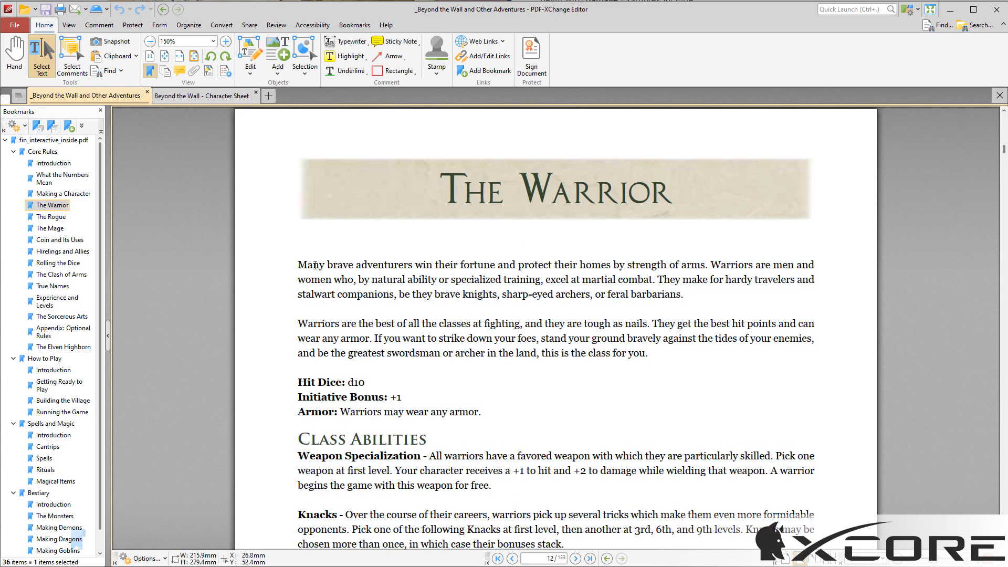
drag(299, 264, 618, 421)
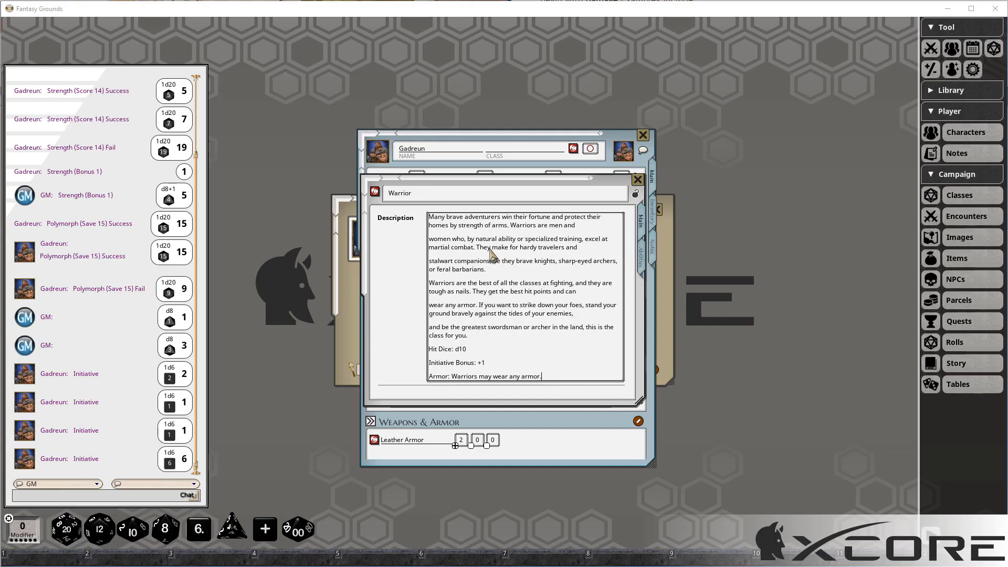
- Join the broken lines in the Warrior description so that each of the two introductory passages forms one continuous paragraph
click(527, 224)
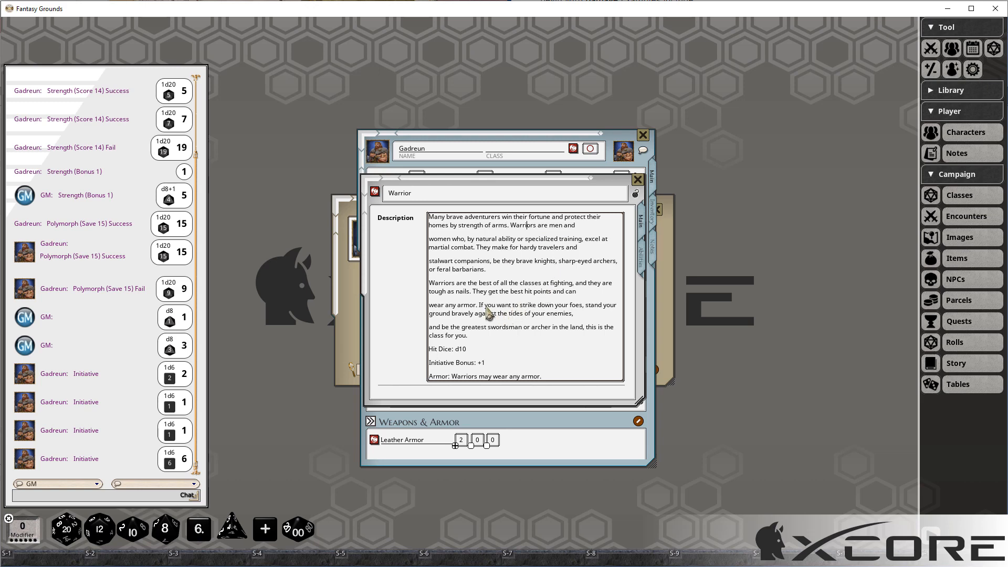
shift+click(469, 269)
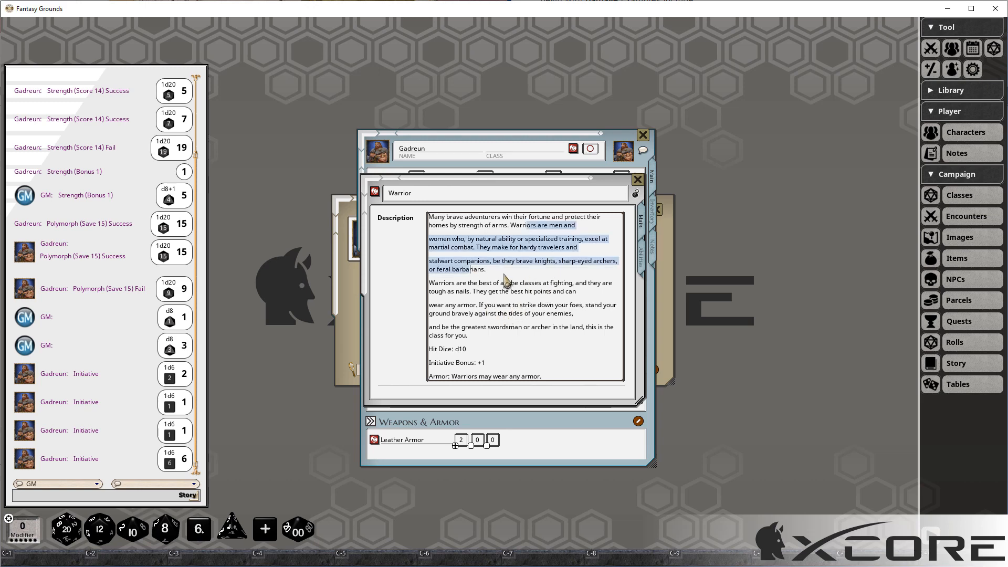
key(ctrl+r)
click(507, 265)
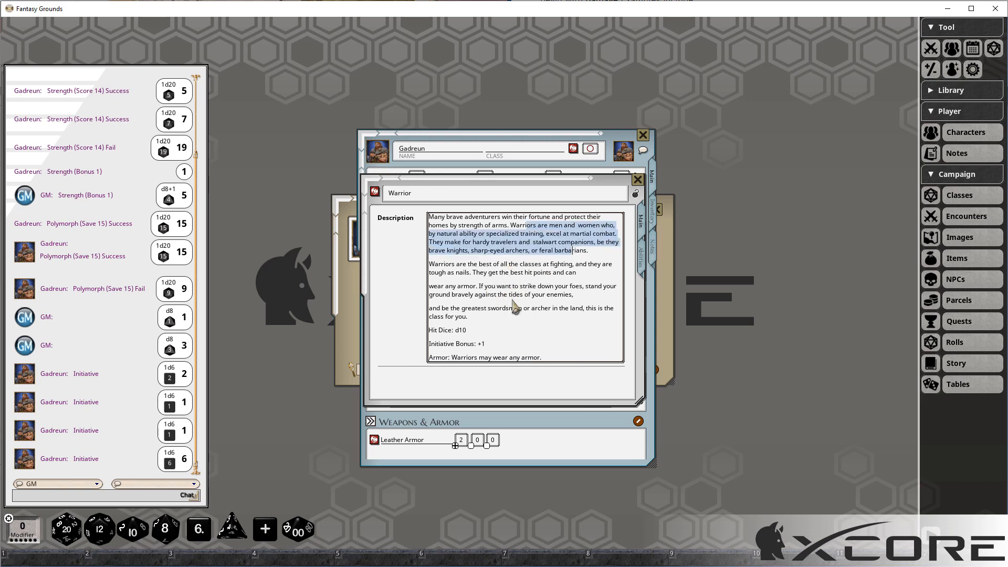
shift+click(457, 317)
key(ctrl+r)
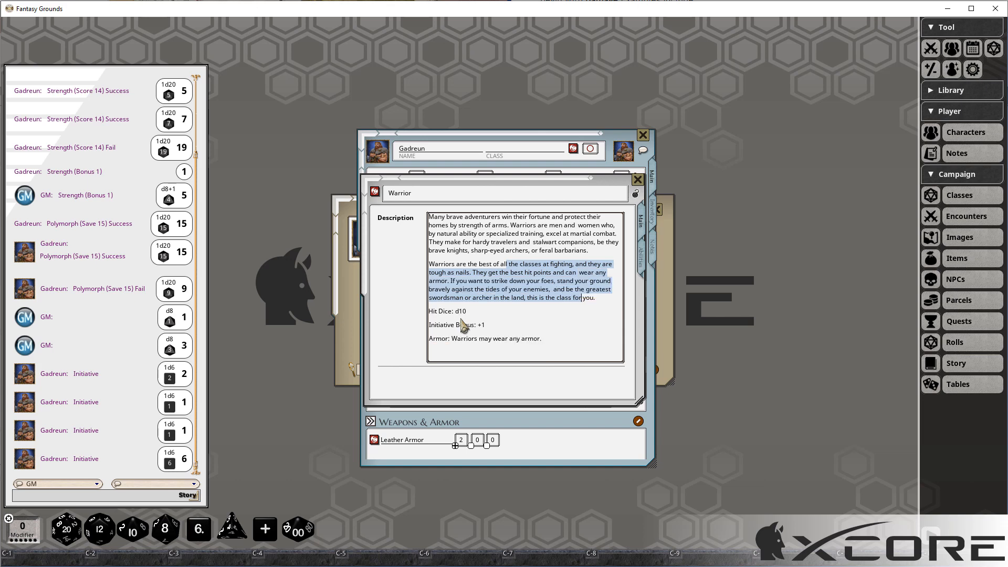
- Replace the paragraph breaks between the Hit Dice, Initiative Bonus and Armor lines with line breaks, and add an empty paragraph below them
click(482, 313)
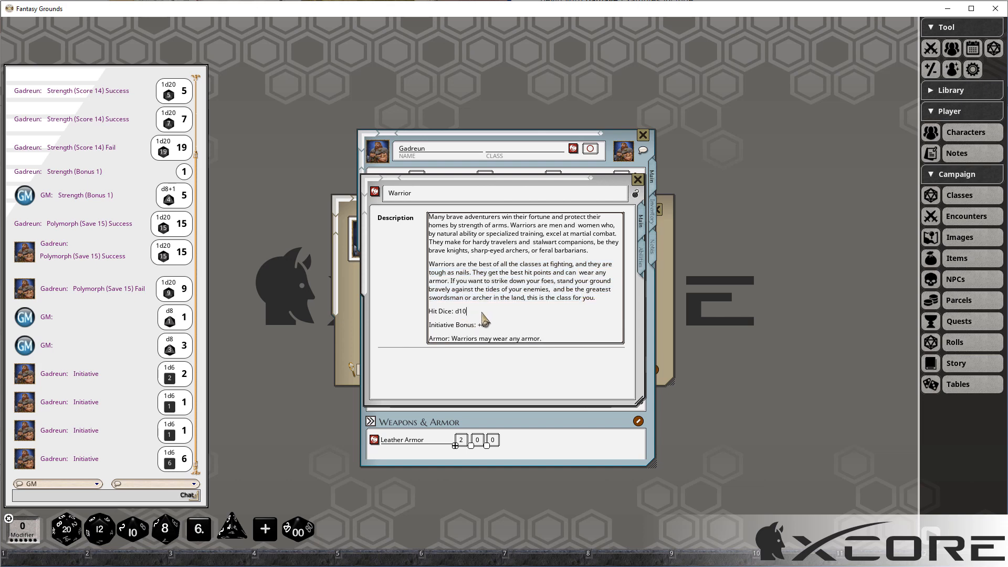
key(Delete)
key(shift+Return)
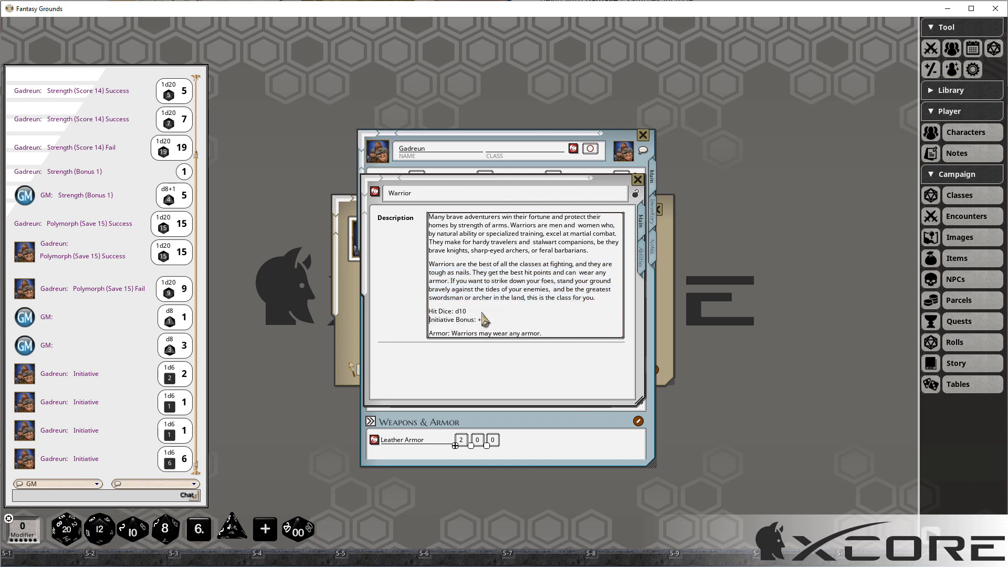
key(Delete)
key(shift+Return)
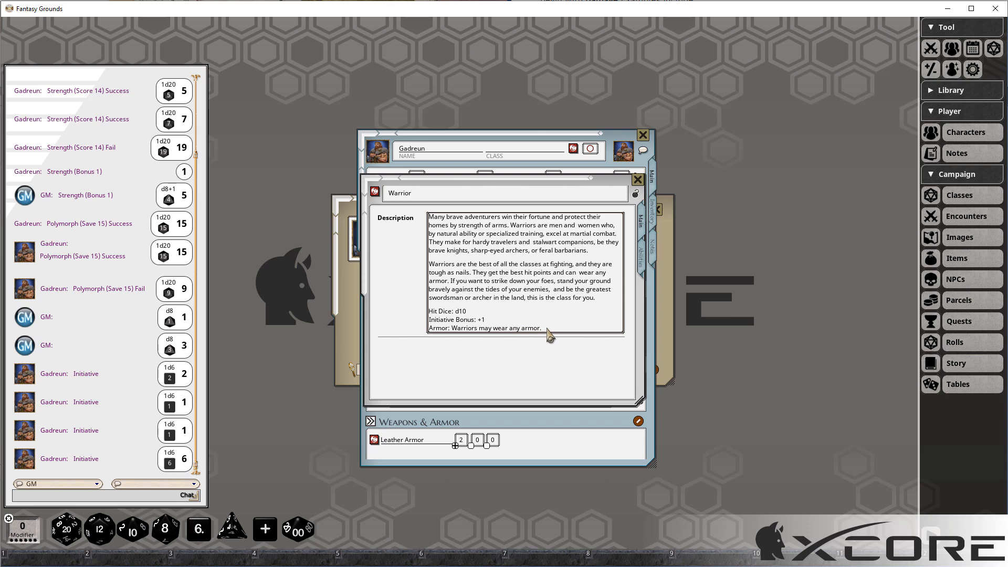
click(595, 337)
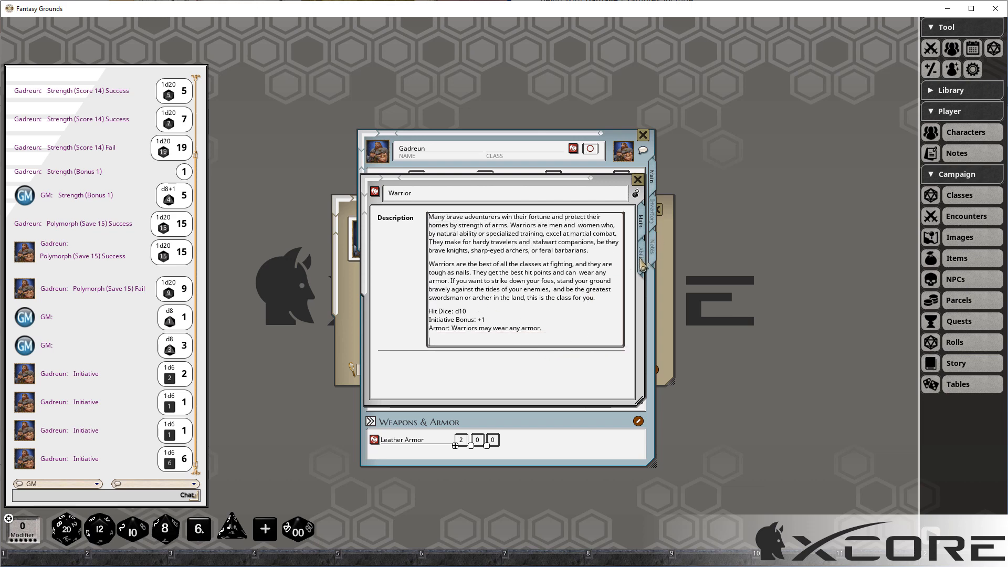
- Add a level 1 entry to the Warrior's class features and copy the level 1 saving throws from the table in PDF-XChange Editor
click(641, 261)
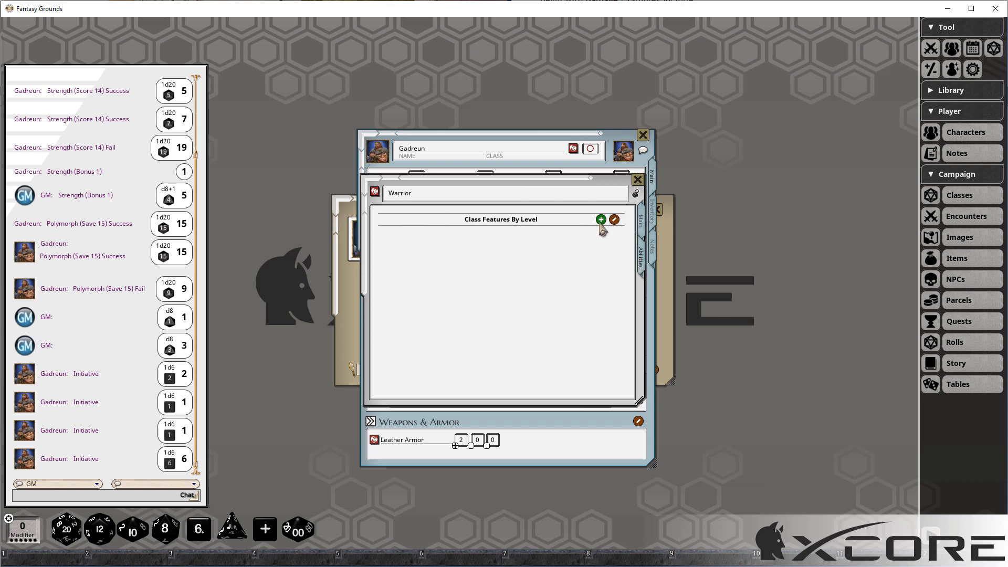
click(402, 236)
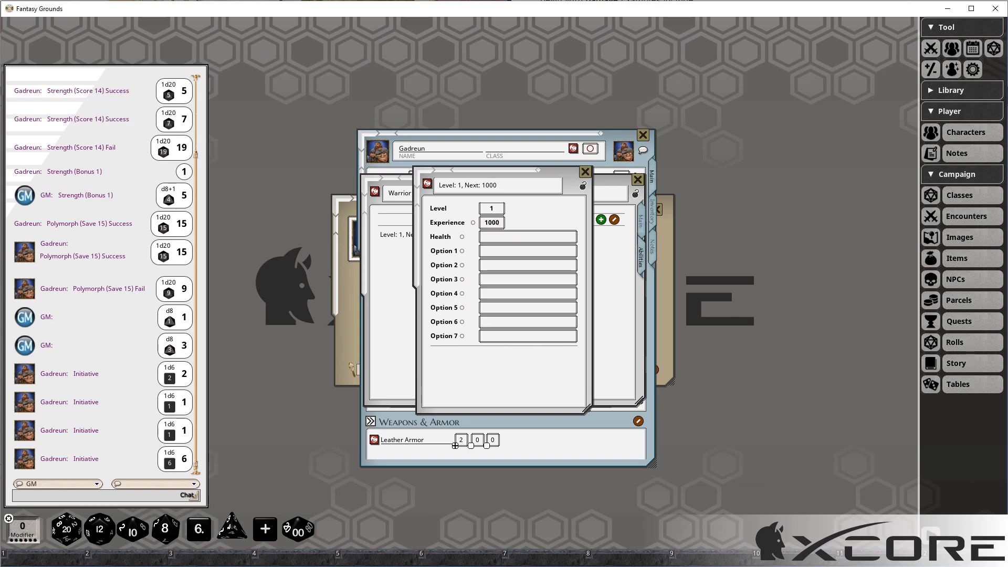
key(alt+Tab)
key(alt+Tab)
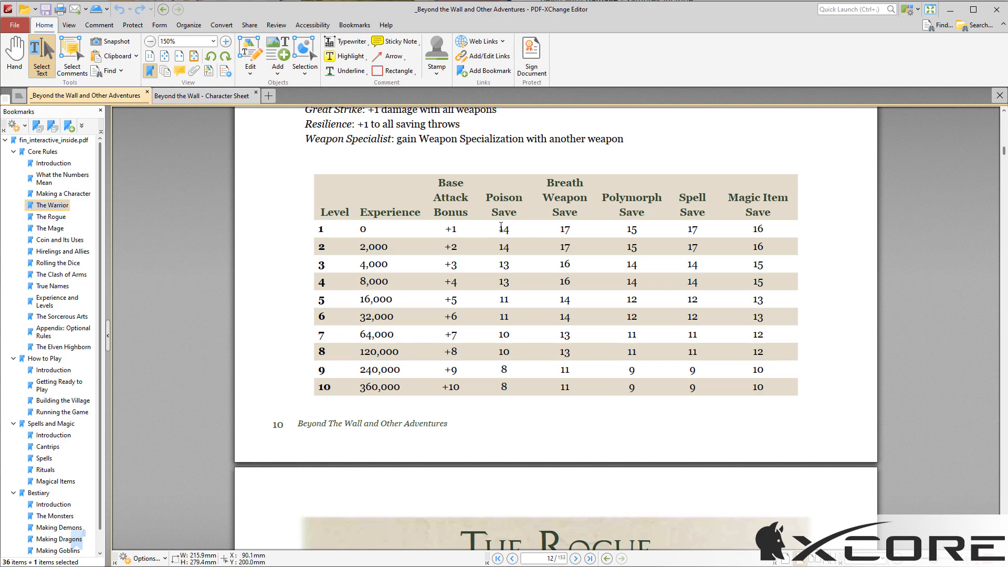
drag(500, 228, 762, 226)
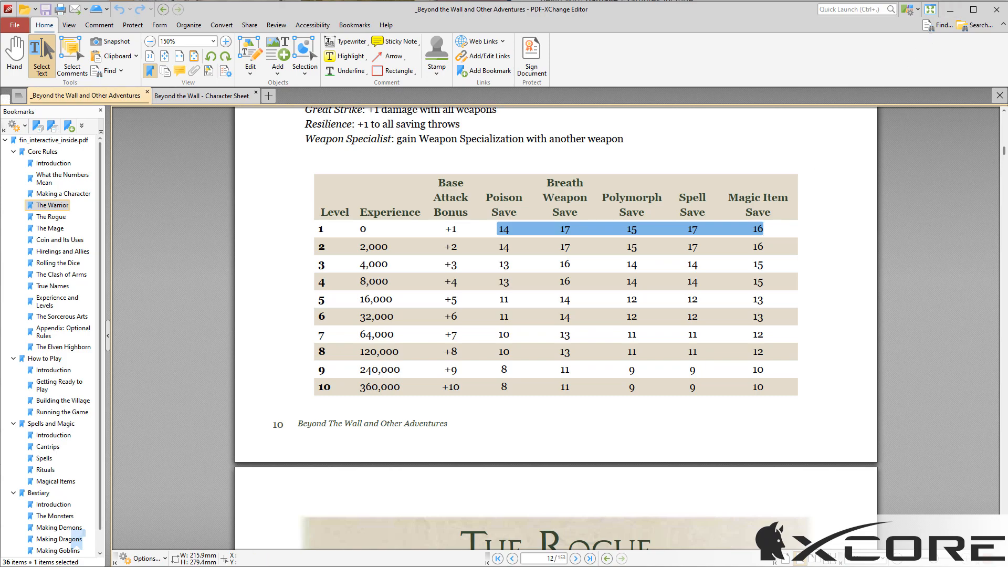
key(alt+Tab)
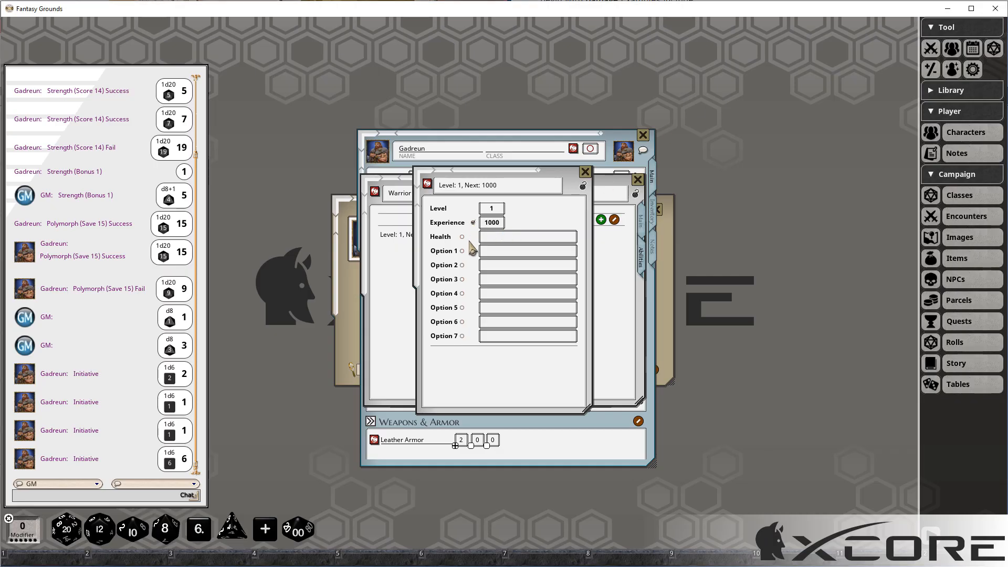
- Enable Health and Option 1 in the level 1 entry, with values 1d10 and "Base Attack Bonus +1"
click(462, 236)
click(504, 240)
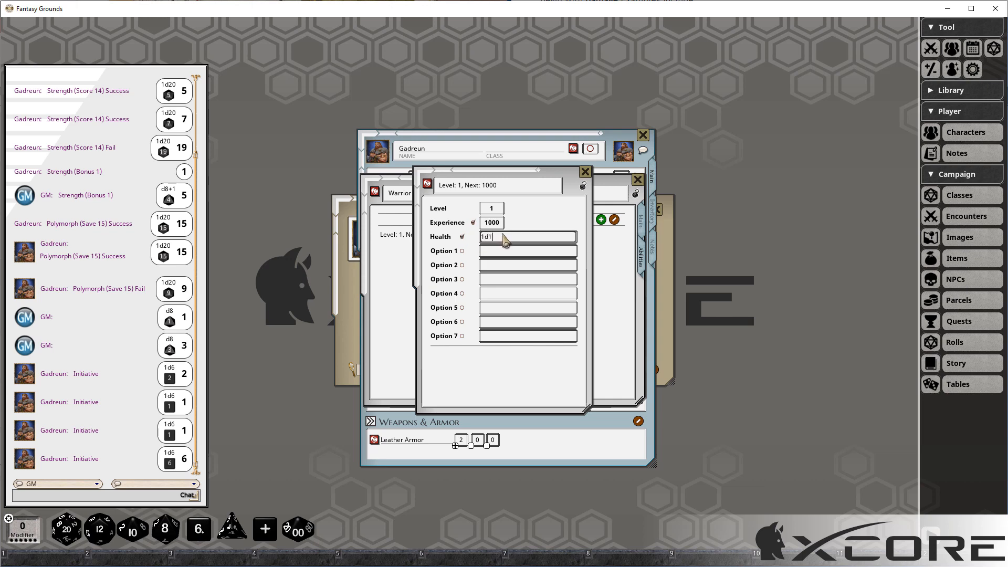
click(462, 251)
click(496, 252)
text(Bas)
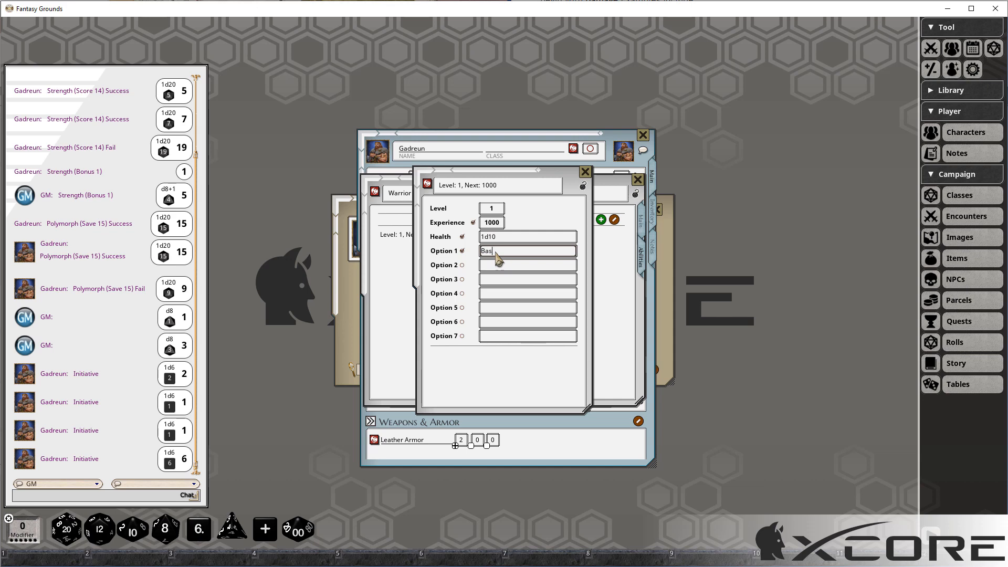
text(e Attack Bonus +1)
- Fill in Option 2 of the level 1 entry with "Saves P:14 BW:17 Po:15 S:17 M:16", checking the save order in the PDF table
click(496, 270)
text(Saves)
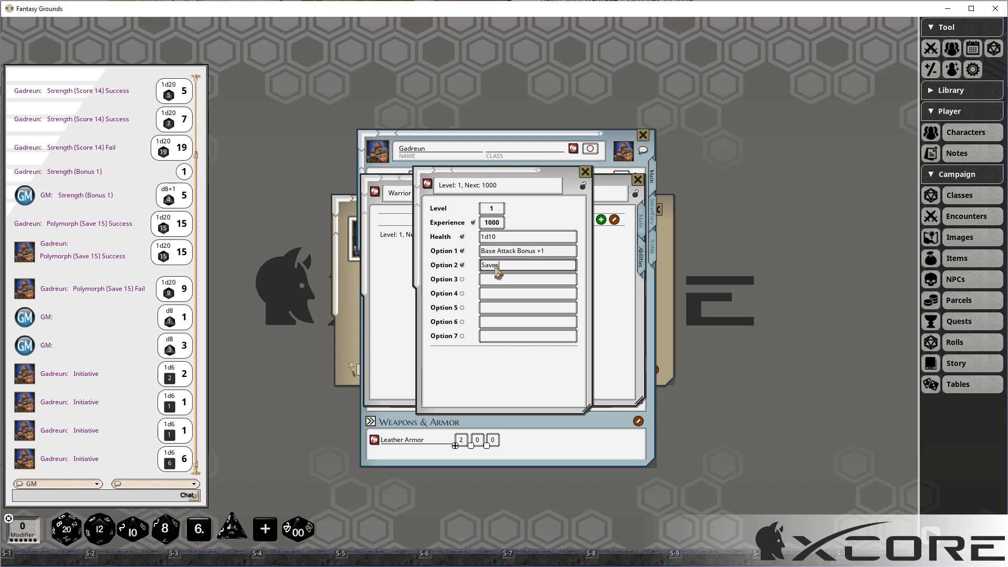
text(:)
key(ctrl+v)
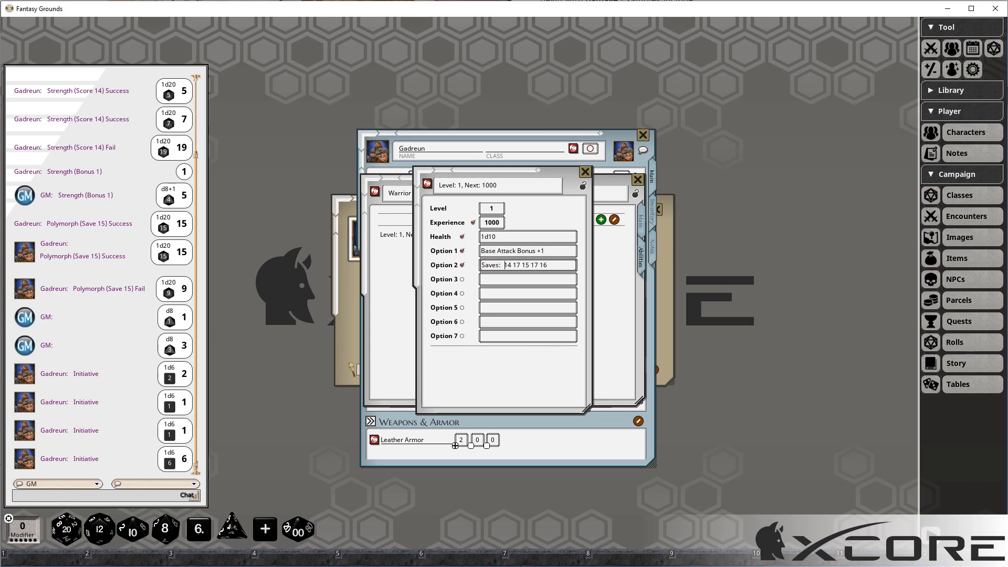
key(alt+Tab)
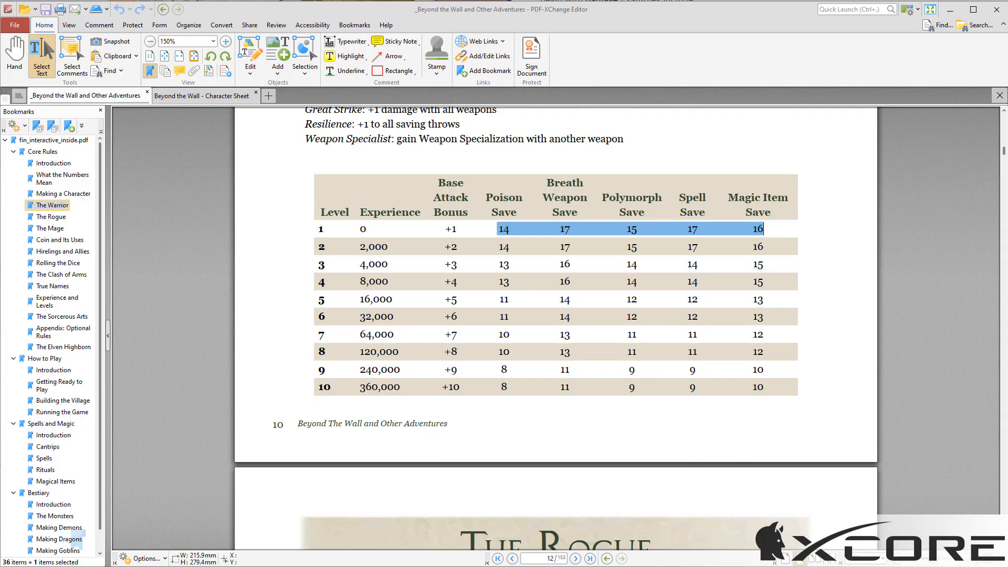
key(alt+Tab)
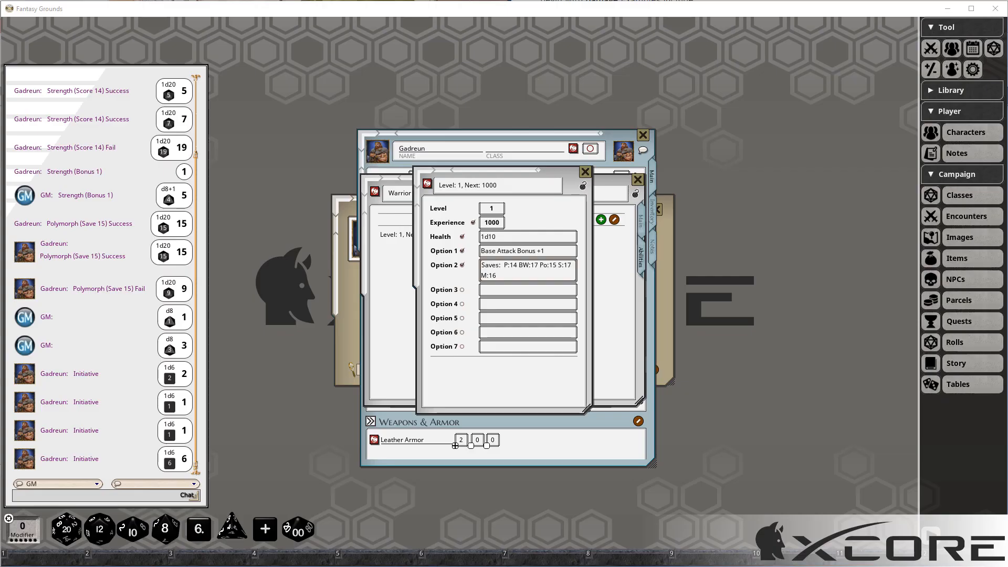
click(502, 267)
key(BackSpace)
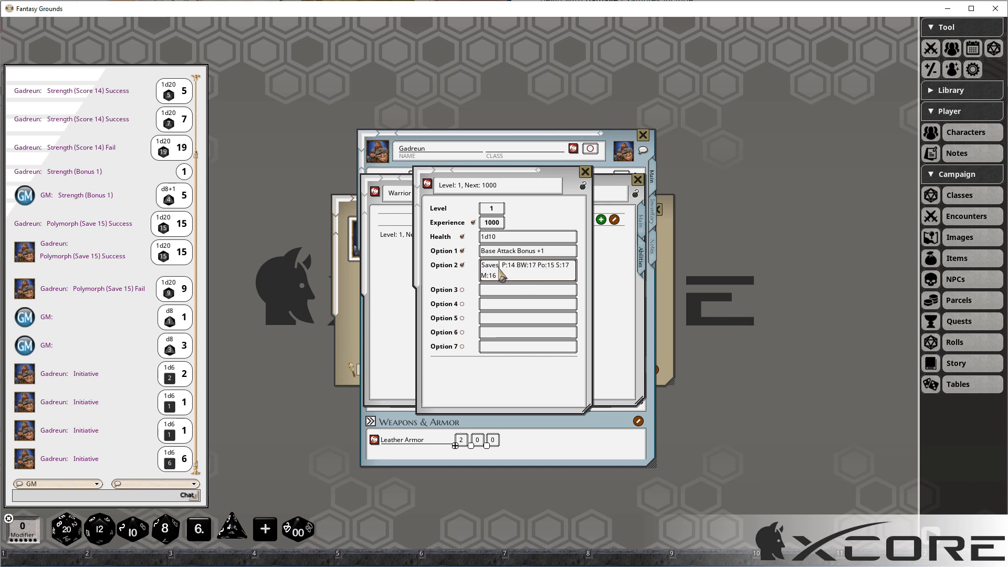
- Enable Option 3 in the level 1 entry and copy the Weapon Specialization paragraph from Class Abilities in PDF-XChange Editor
click(462, 290)
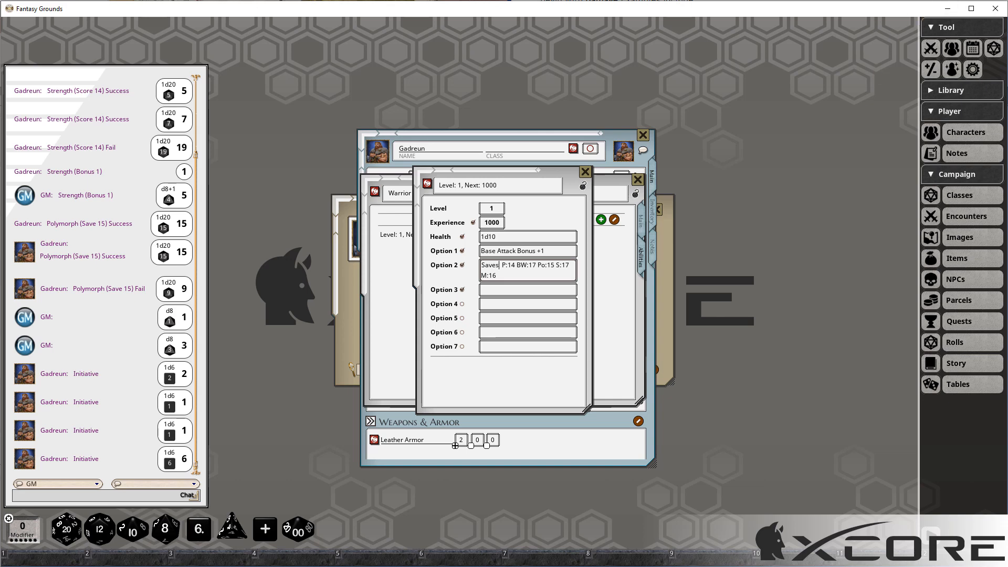
key(alt+Tab)
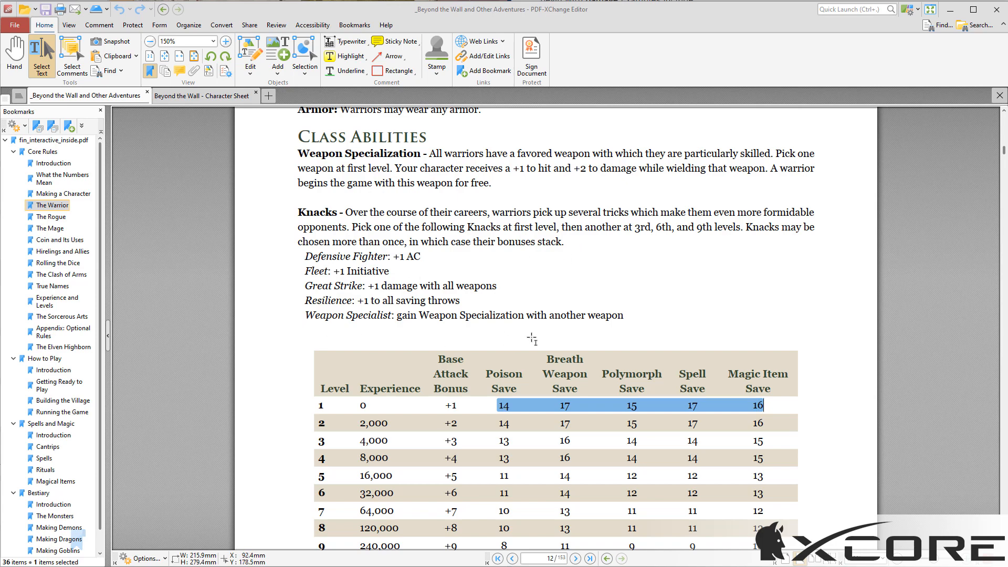
scroll(428, 166, up, 3)
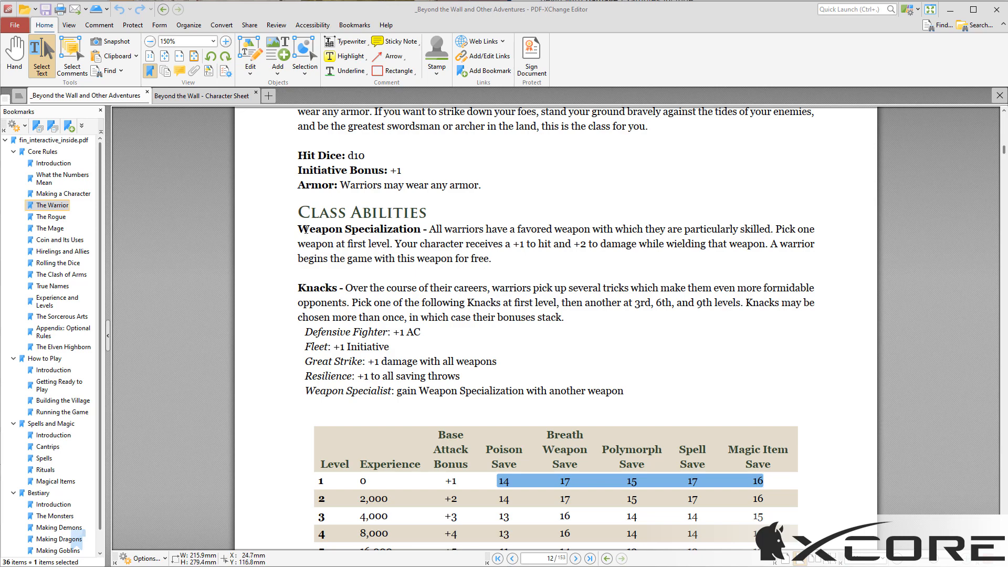
drag(299, 229, 492, 258)
key(ctrl+c)
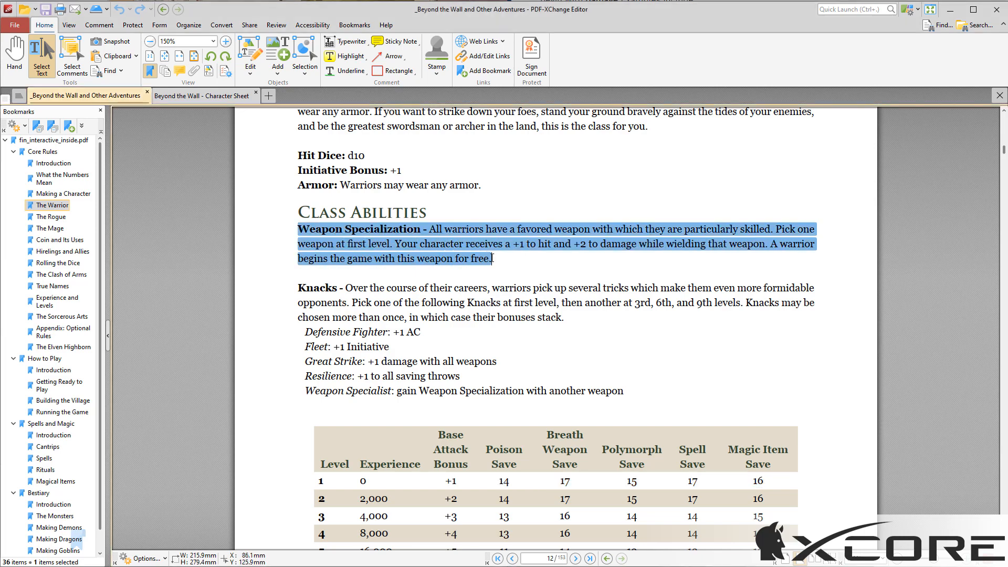
- Back in Fantasy Grounds, paste the Weapon Specialization text into Option 3 and remove its stray line breaks
key(alt+Tab)
key(alt+Tab)
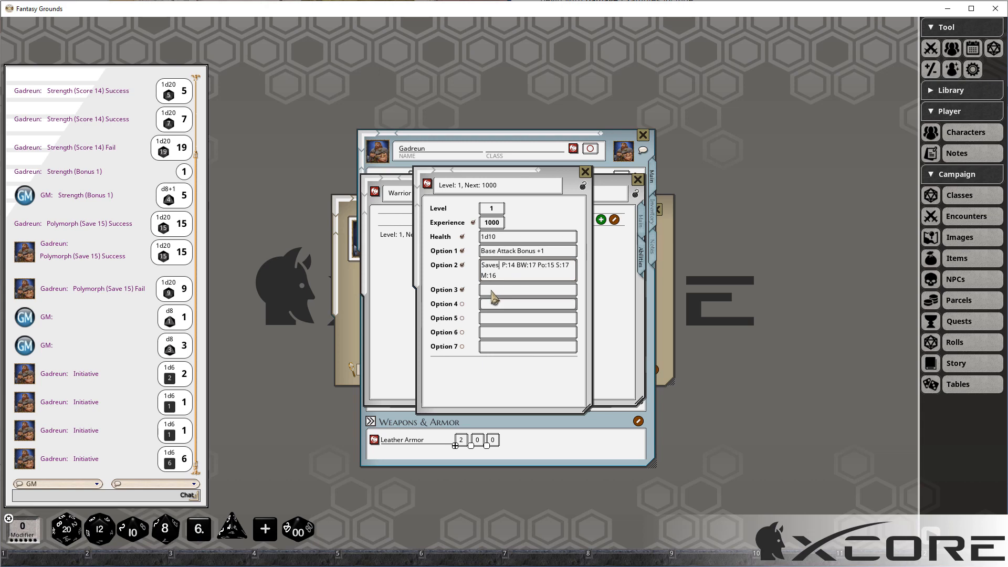
click(491, 292)
key(ctrl+v)
key(ctrl+a)
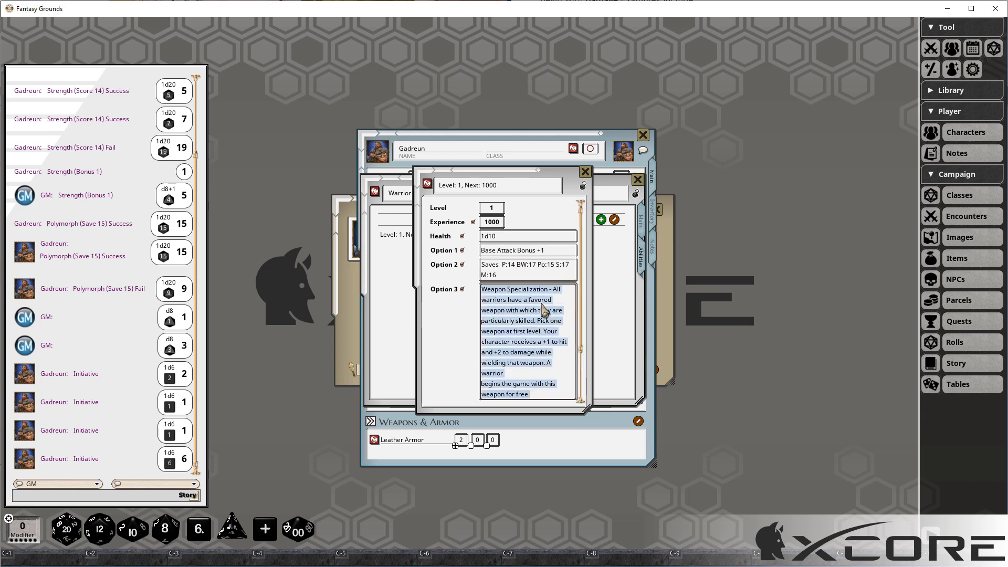
key(ctrl+r)
click(549, 294)
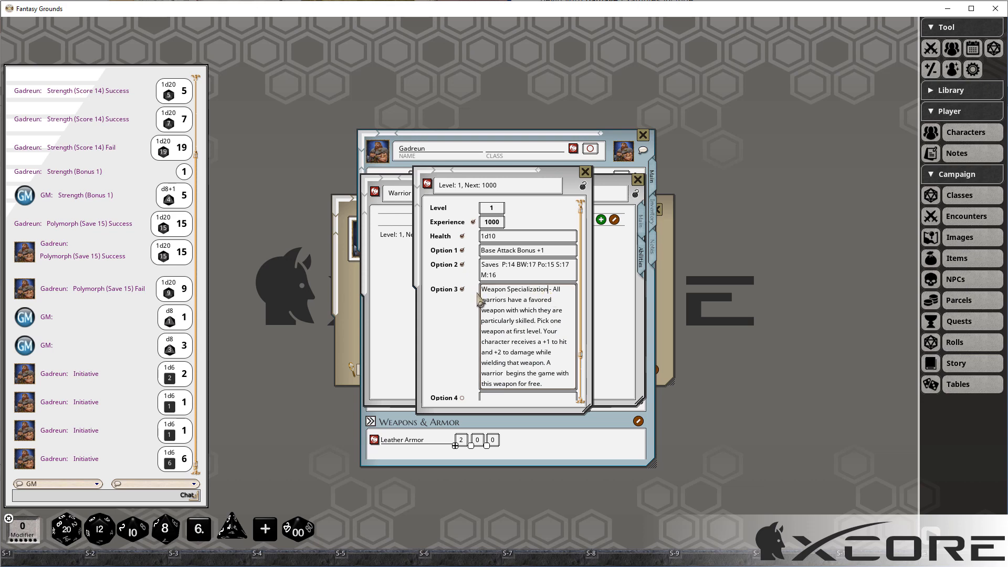
key(shift+Home)
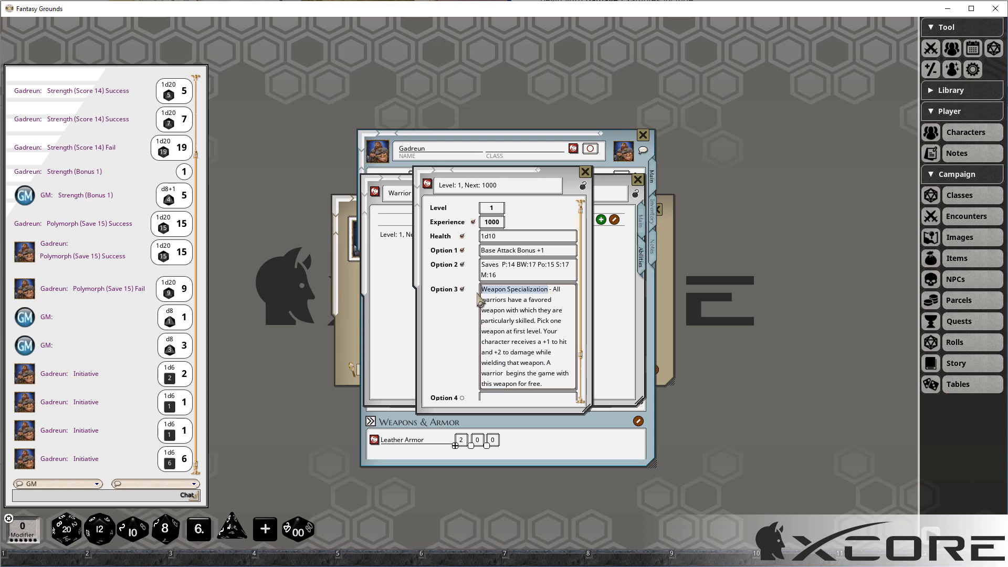
click(508, 290)
scroll(551, 309, down, 2)
click(549, 238)
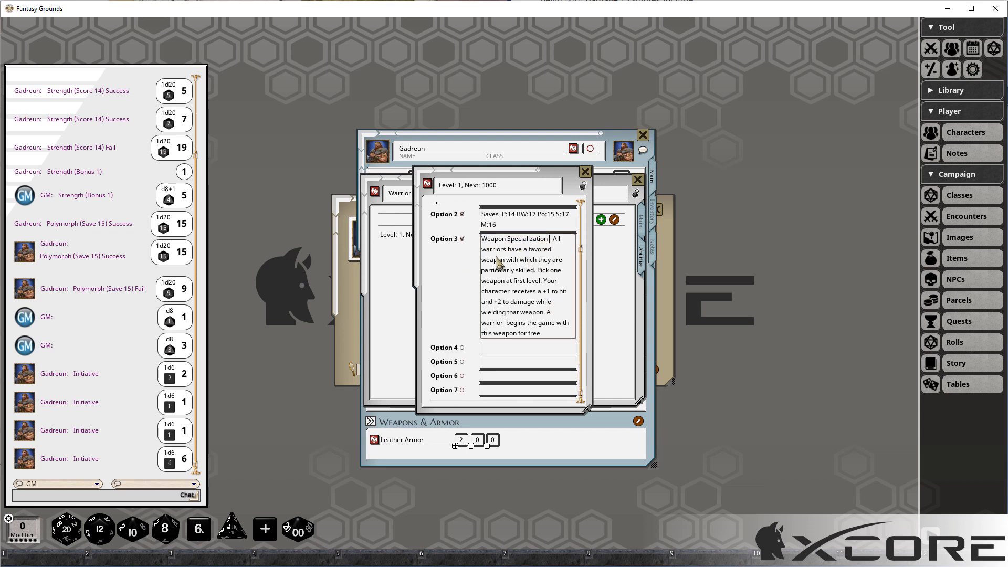
key(shift+Left)
key(shift+Left)
key(shift+Left)
key(shift+Left)
key(shift+Left)
key(shift+Left)
key(shift+Left)
key(shift+Left)
key(shift+Left)
key(shift+Left)
key(shift+Left)
key(shift+Left)
key(shift+Left)
key(shift+Left)
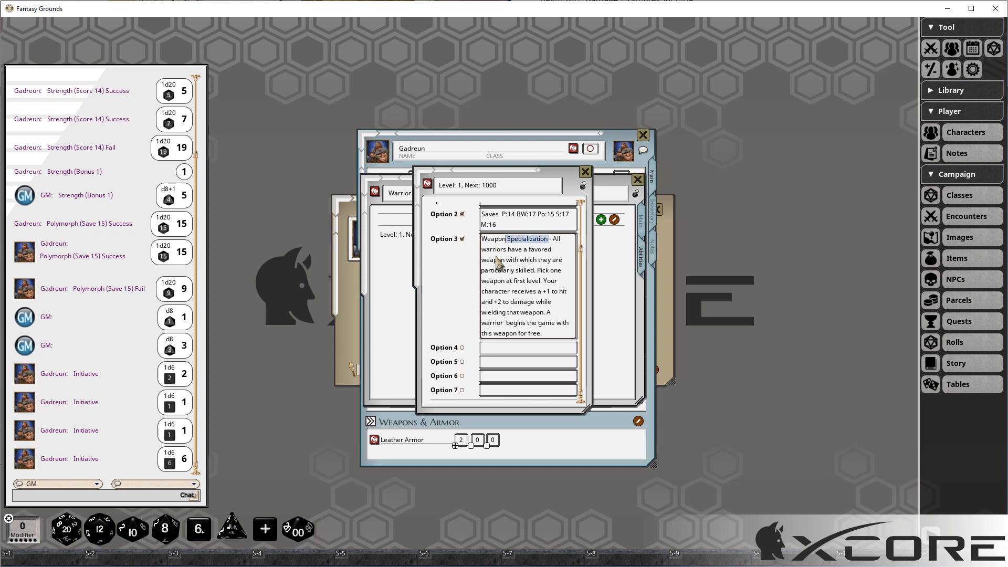
key(ctrl+c)
click(514, 270)
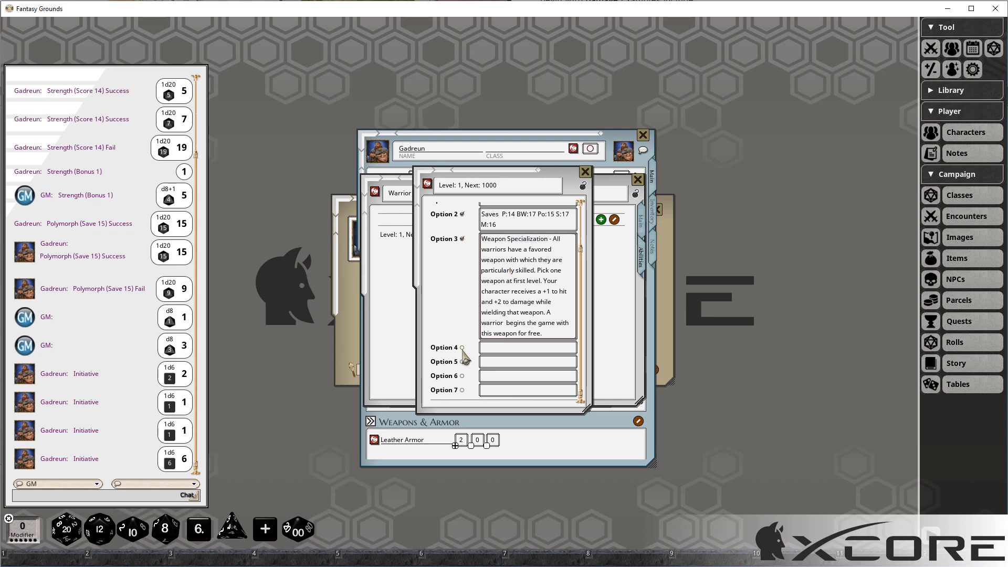
- Lock and close the level 1 entry, check the Warrior's description, and close the class record
scroll(469, 349, up, 2)
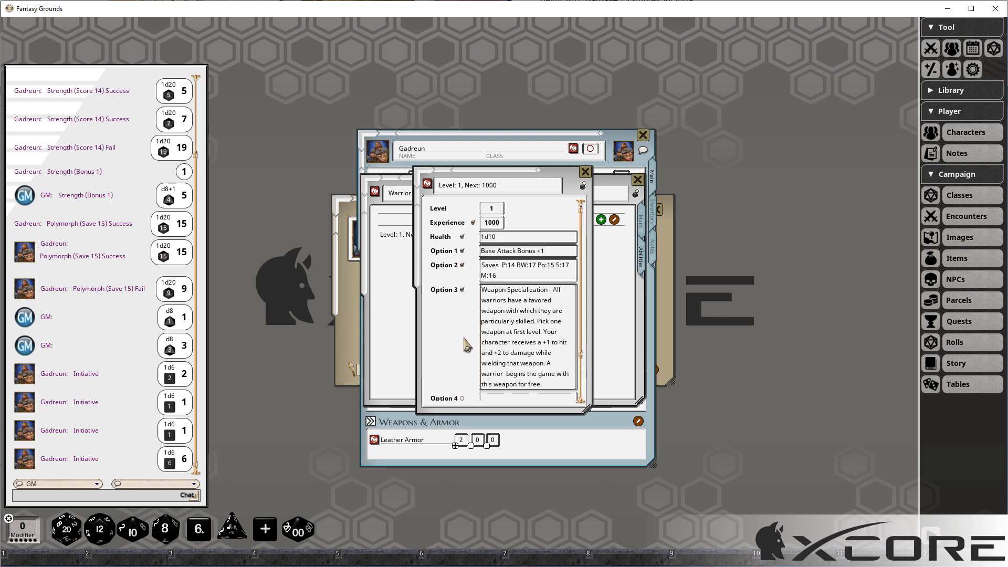
click(583, 187)
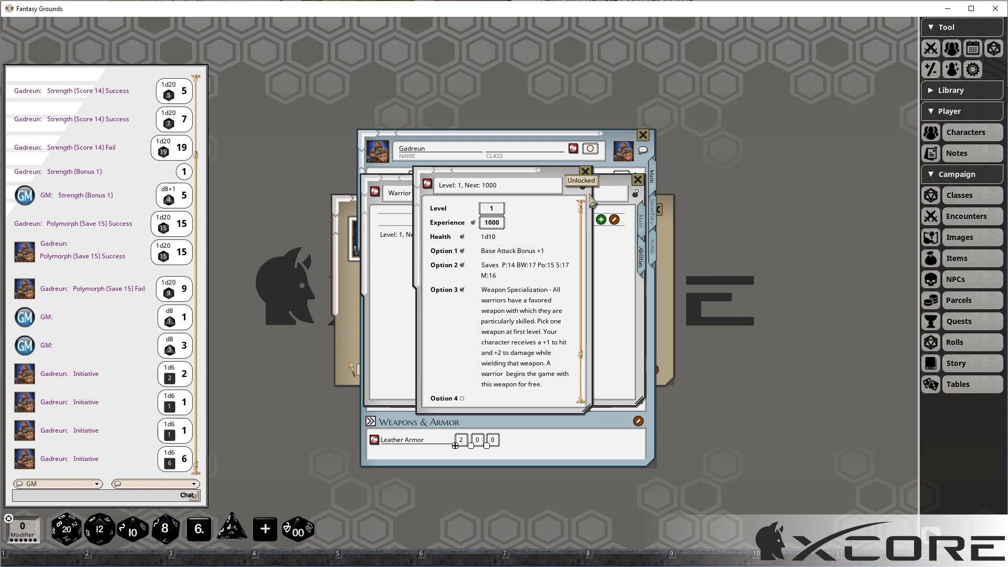
click(585, 171)
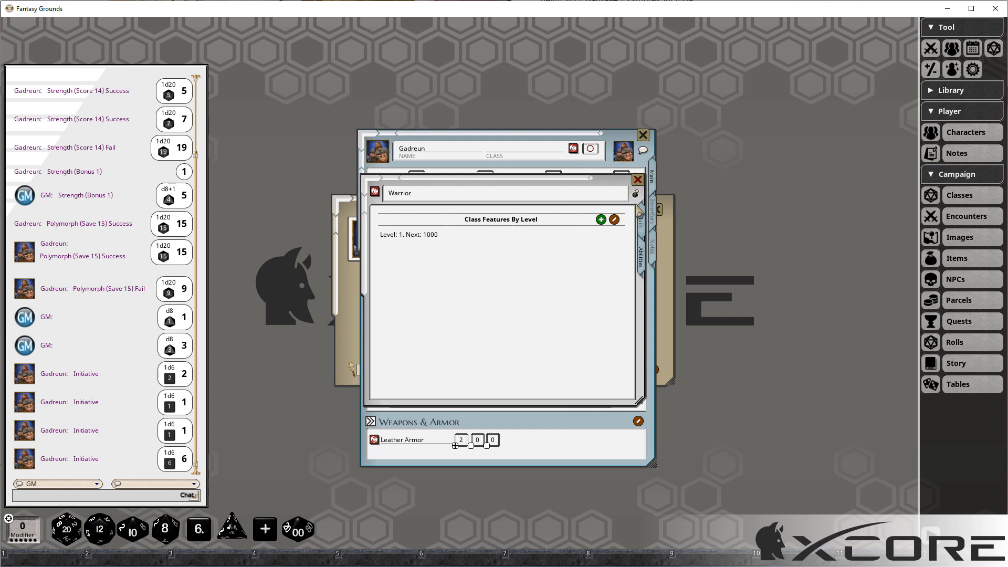
click(642, 221)
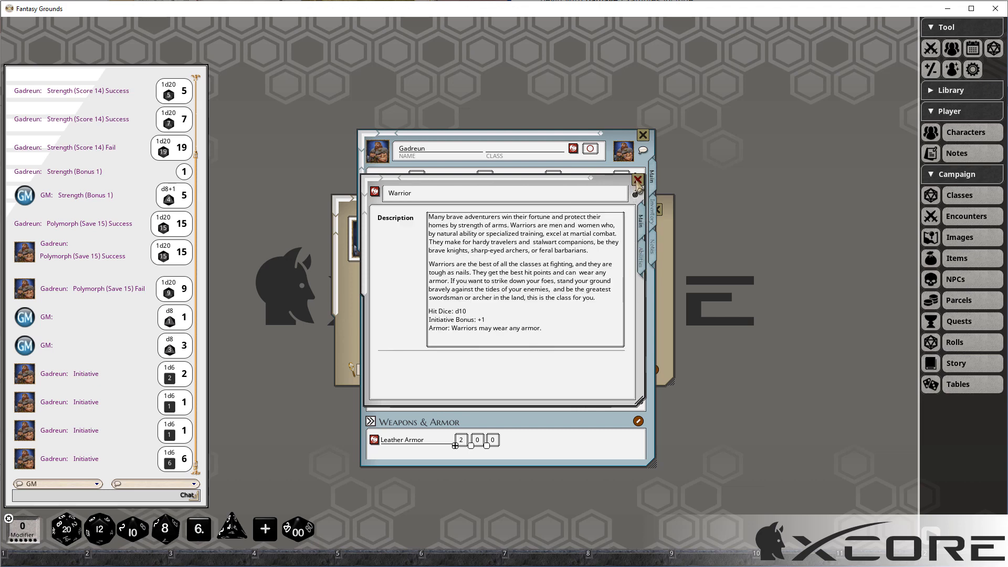
click(638, 180)
- Assign the Warrior class from the Classes list to the character and show the character's inventory page with the level notes
drag(525, 182, 838, 164)
drag(717, 207, 520, 153)
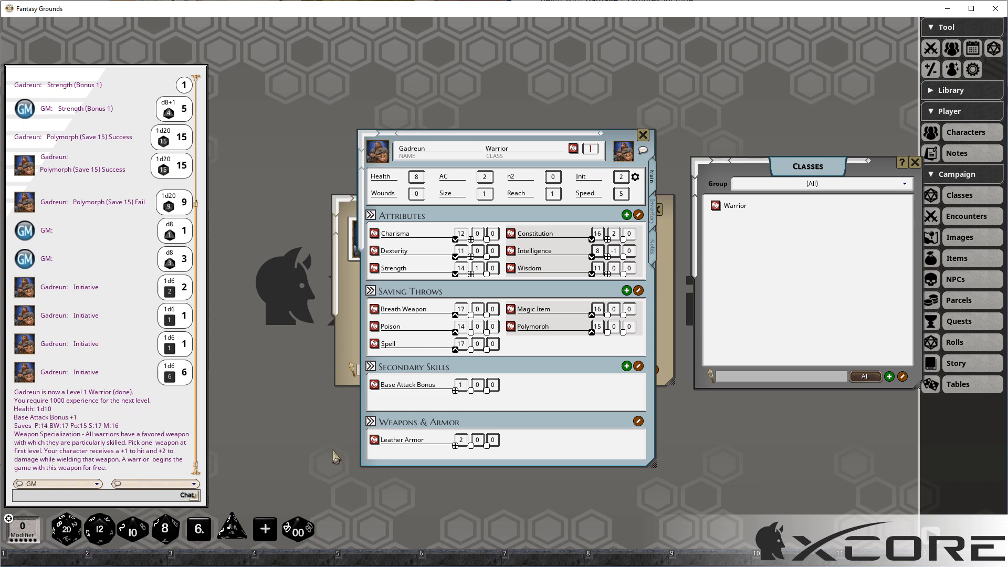
click(654, 223)
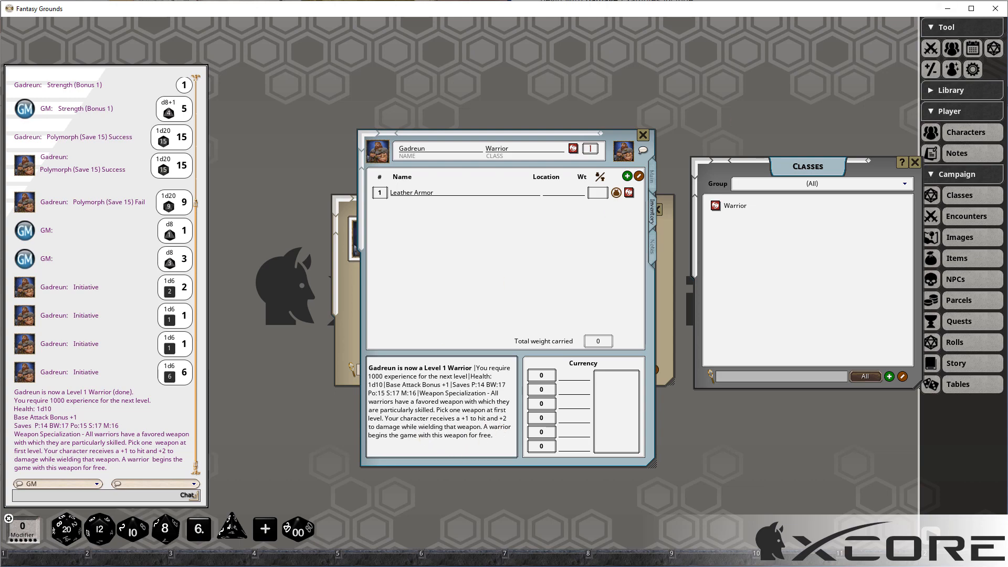
- Copy the D8 longsword, battle axe, longbow row from the weapons table on the Coin and Its Uses page in PDF-XChange Editor
click(947, 9)
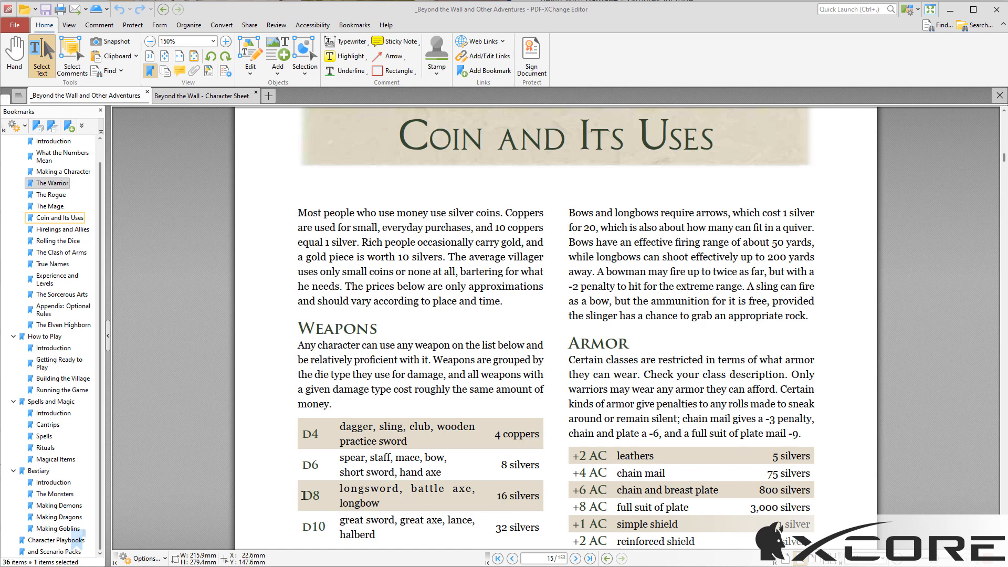
drag(303, 495, 540, 492)
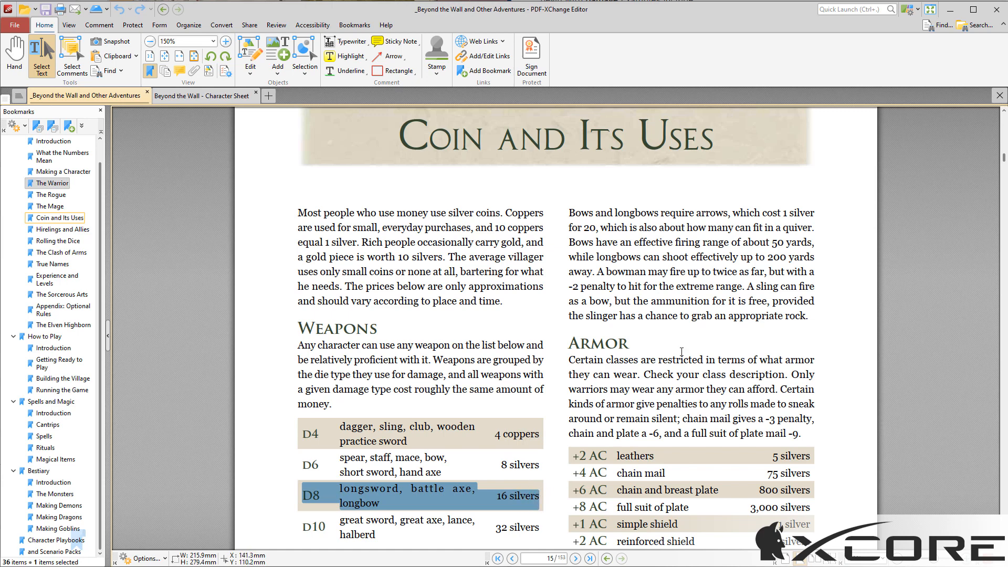
key(alt+Tab)
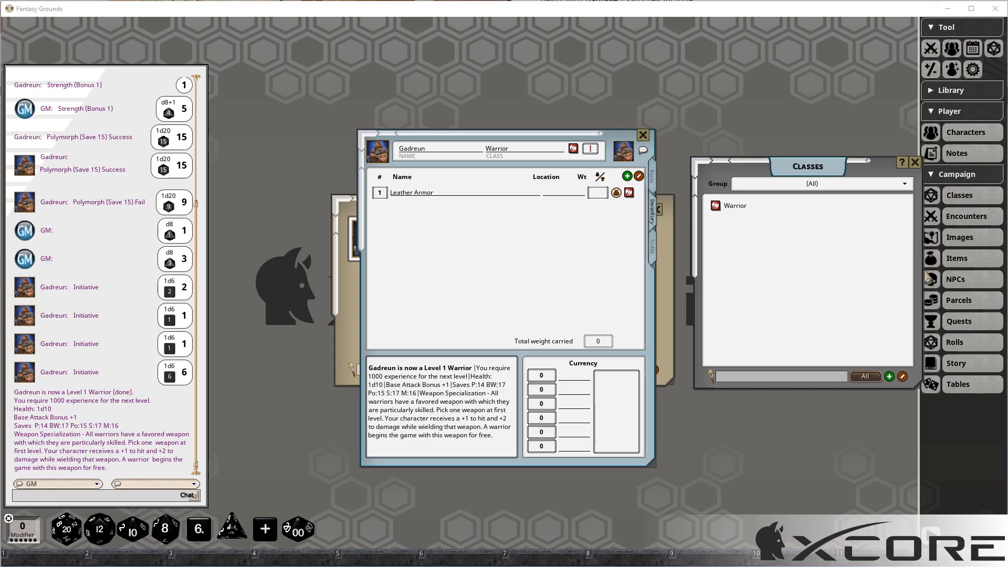
- Create a new campaign item named "Long Sword" and paste the copied D8 weapon row into its description
click(970, 260)
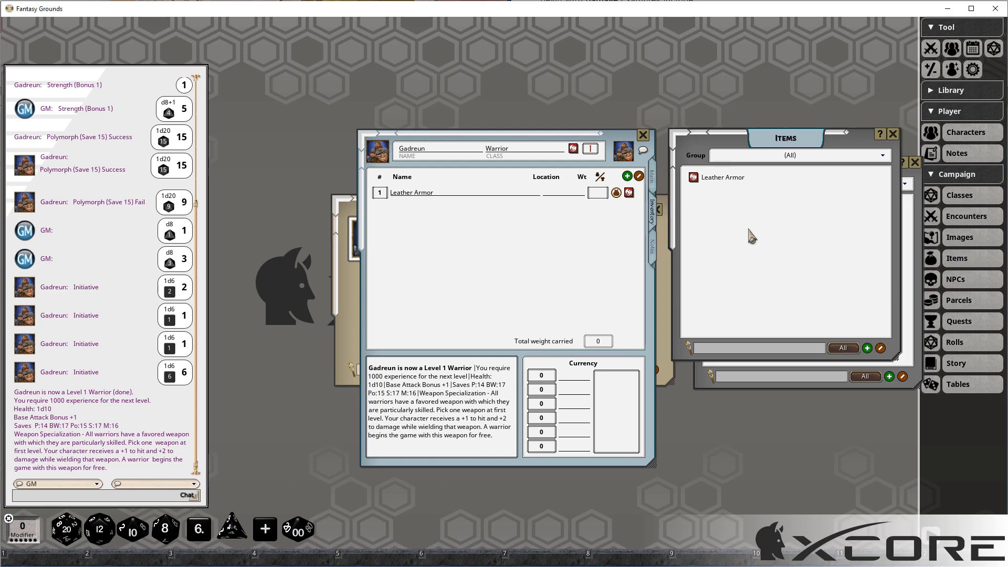
right_click(727, 212)
click(728, 253)
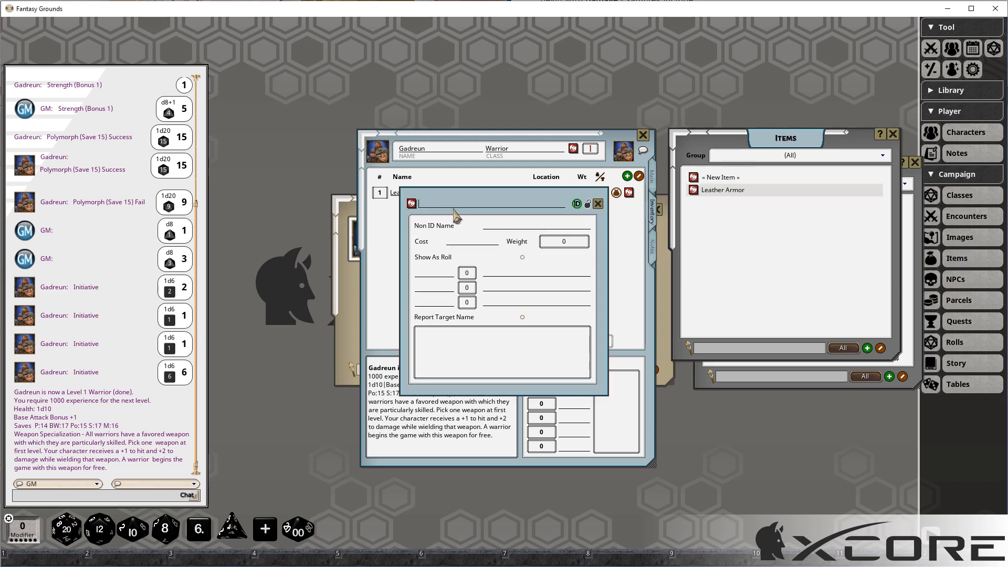
text(ong Sword)
click(463, 351)
key(ctrl+v)
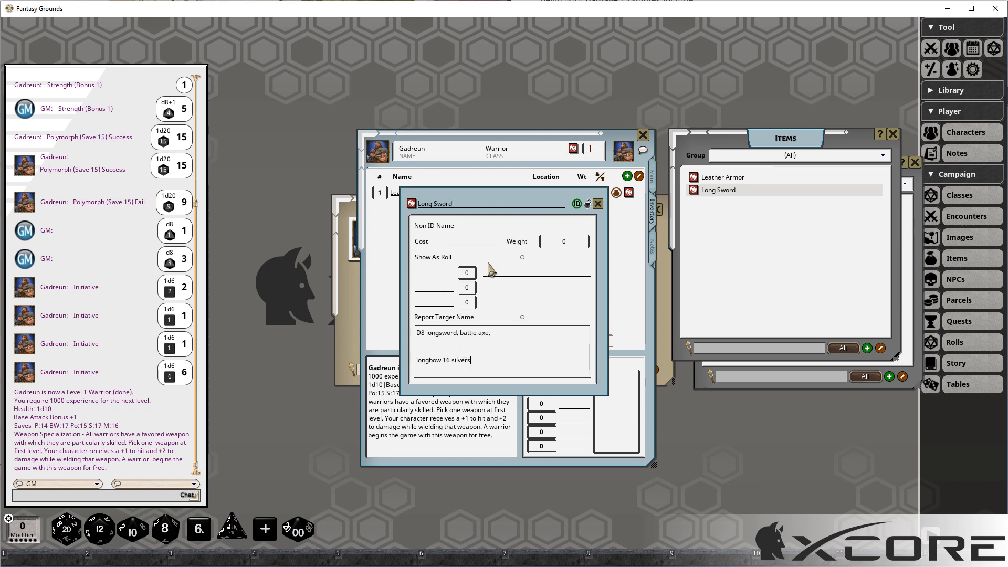
- Label the Long Sword's first two rolls Attack and Damage, with a Damage value of 8 and a formula starting "damage 1d[b]"
click(446, 275)
text(A)
click(448, 292)
text(Dam8)
text(])
- Check the Strength modifier rule in the PDF and complete the Damage formula as "damage 1d[b]+2+[Strength|b]"
key(alt+Tab)
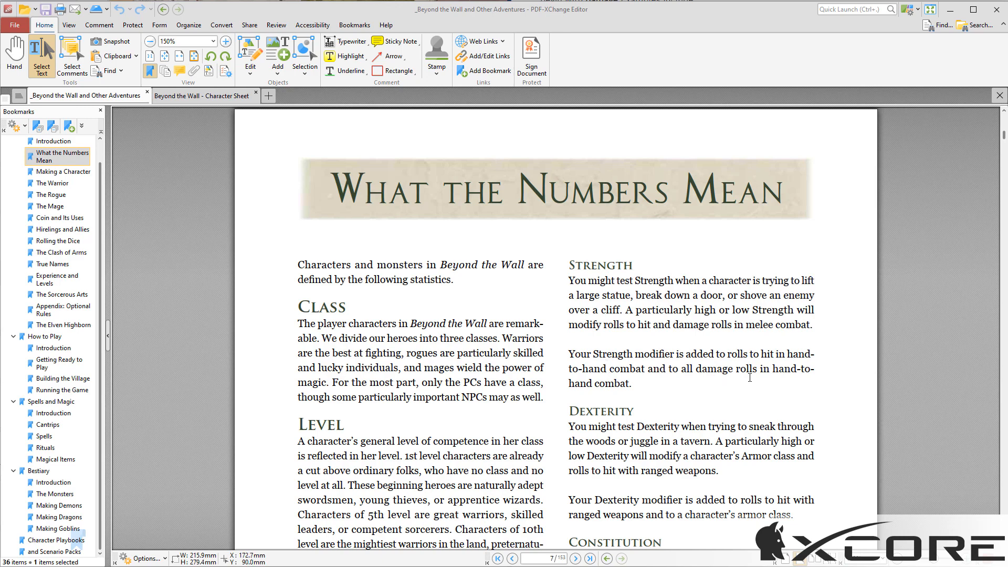
key(alt+Tab)
key(Tab)
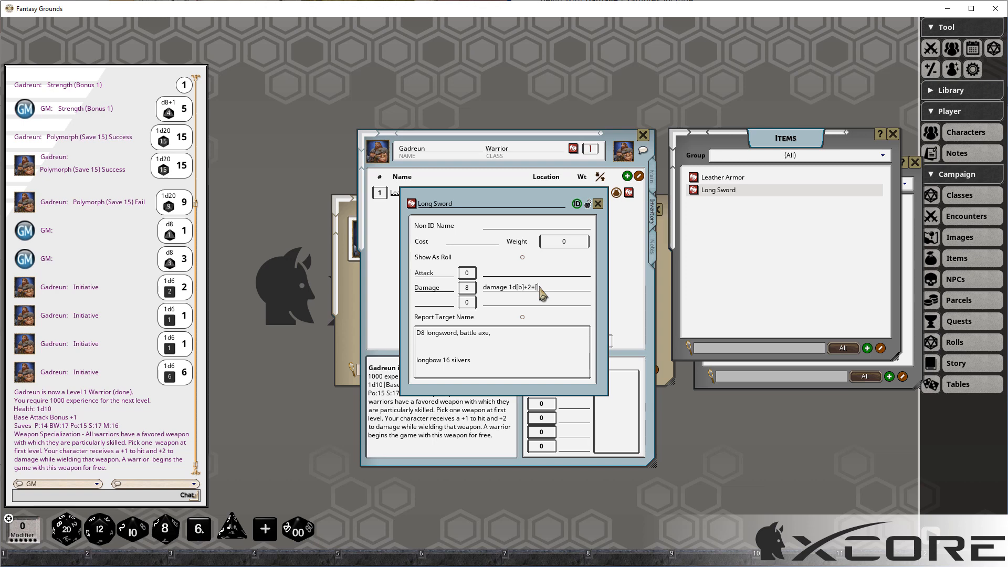
text(Strength)
key(shift)
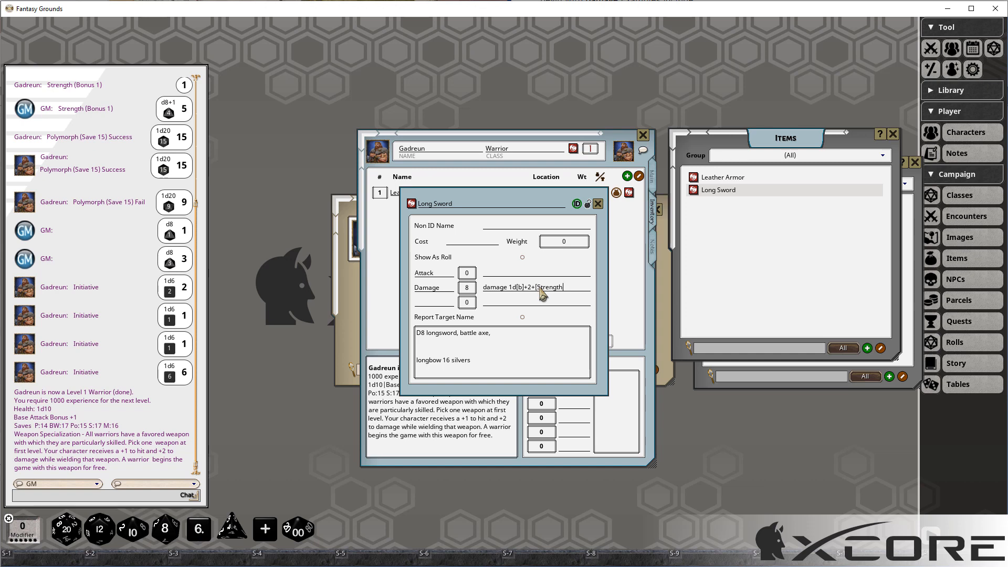
text(])
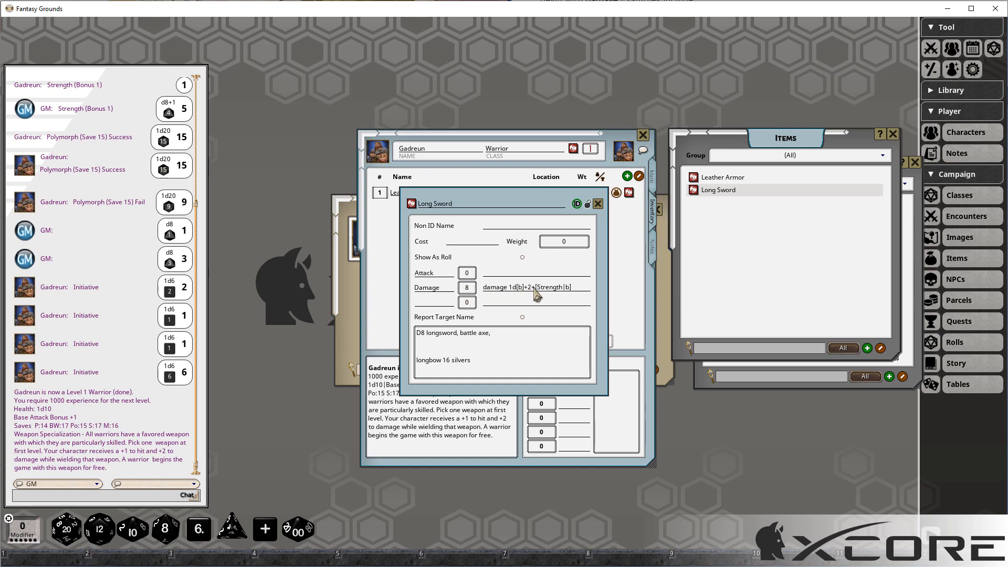
- Set the Attack formula to "attackac 1d20+[Strength|b]+1+[Base Attack Bonus|a]", checking the skill name on the character's main page
click(516, 275)
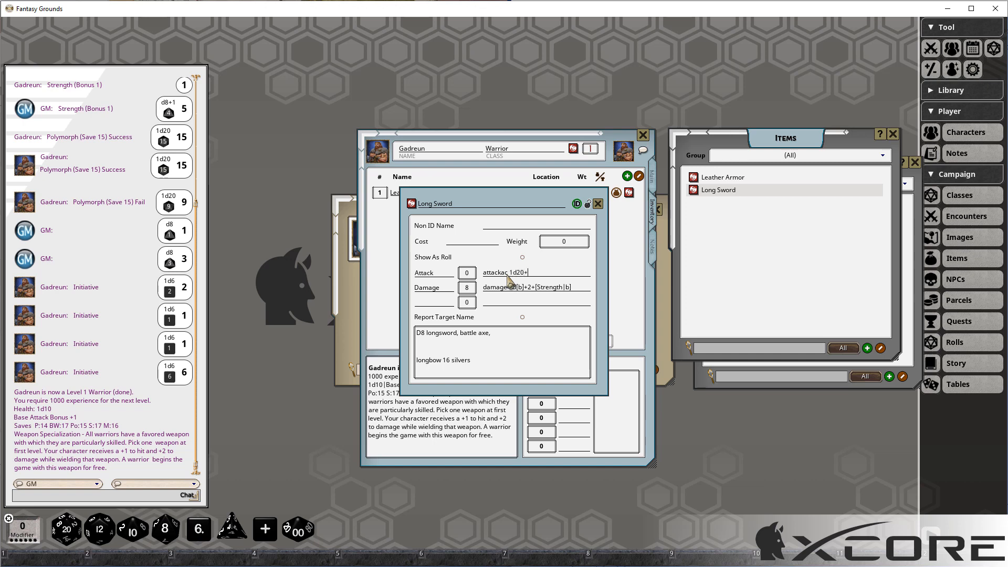
text(Strength|b)
key(BackSpace)
text(1+[)
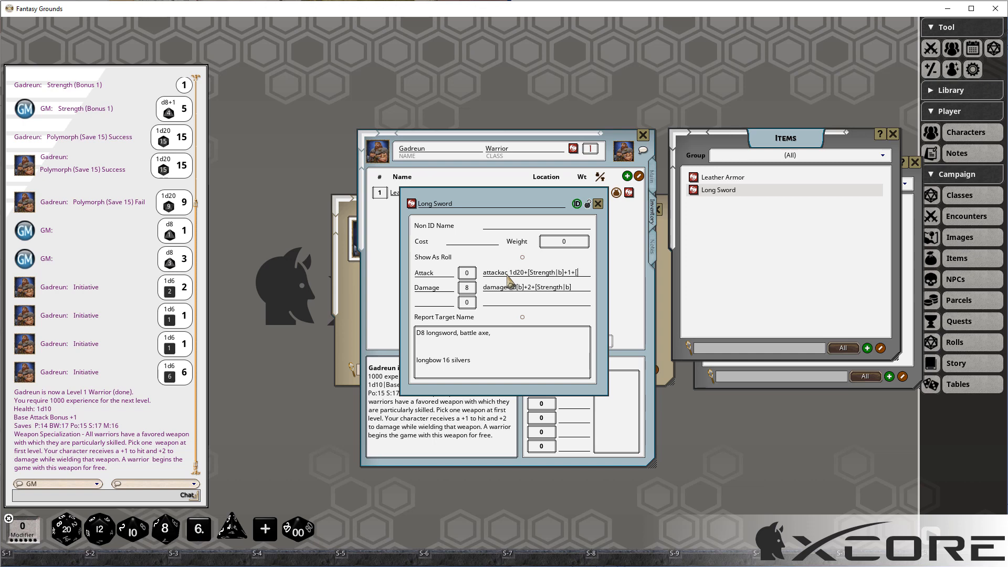
text(Base Attac)
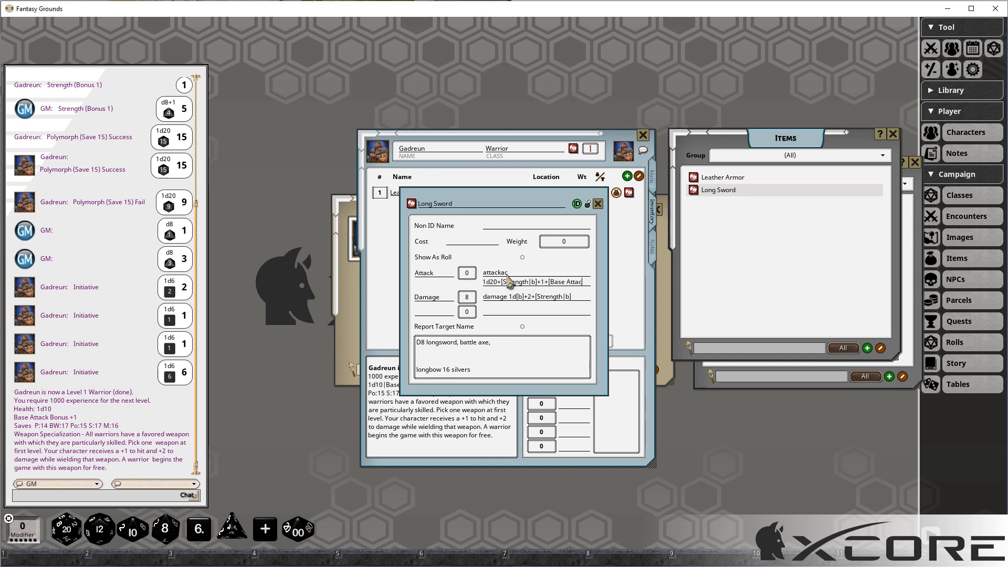
text(k Bonus|)
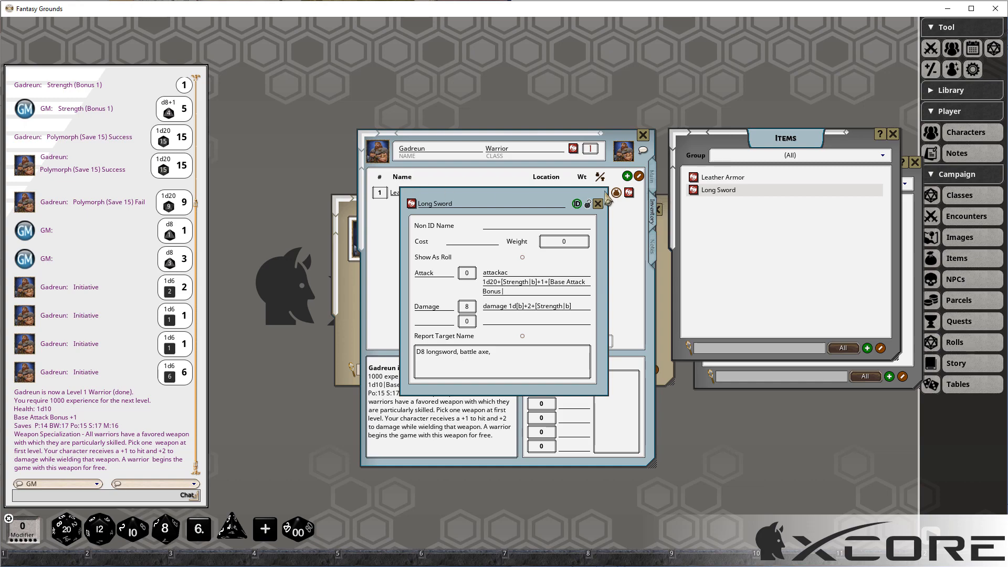
drag(552, 199, 751, 250)
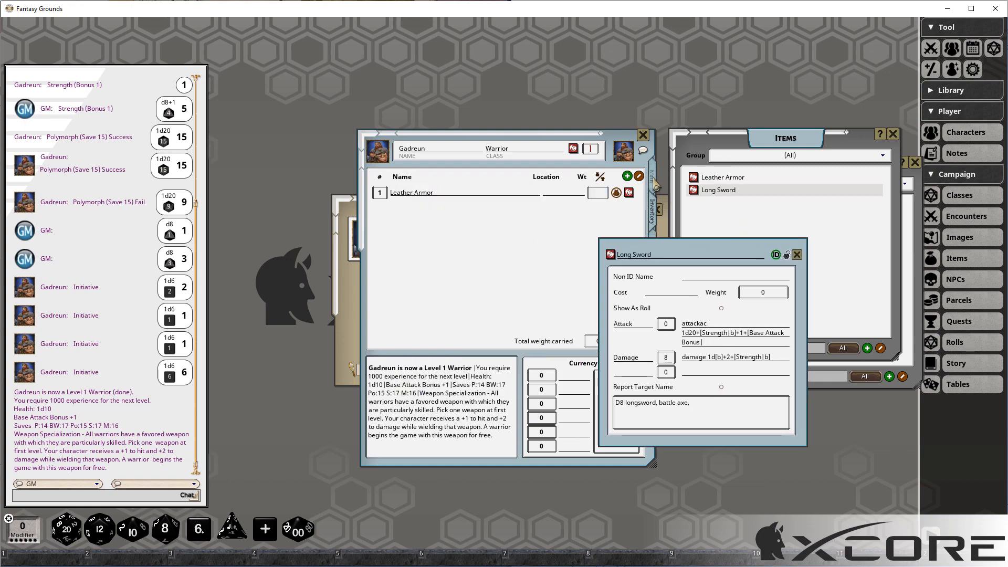
click(653, 179)
drag(691, 240, 693, 270)
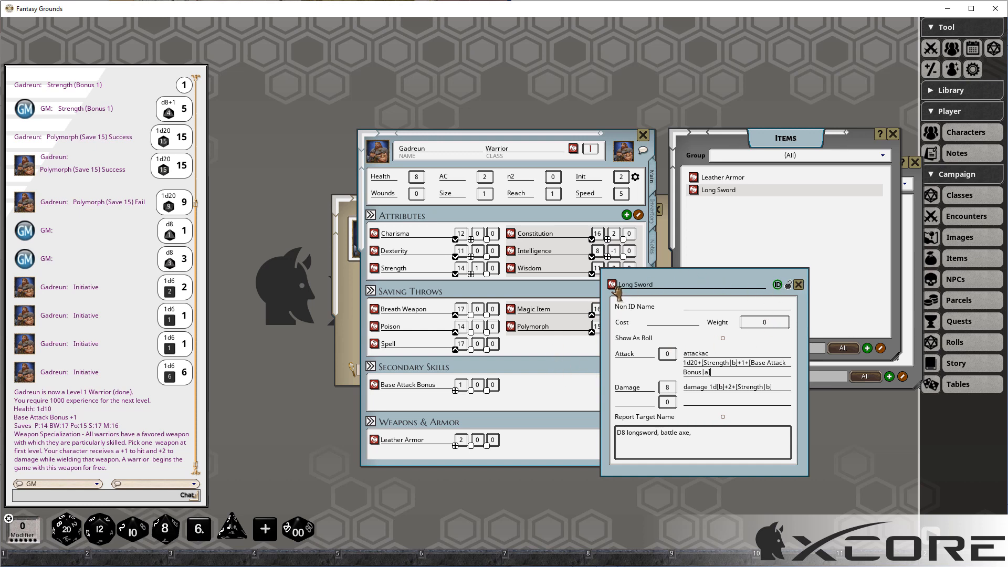
- Enable Show As Roll and Report Target Name for the Long Sword, and move its price from the description to a cost of 16sp
click(724, 338)
click(724, 418)
click(723, 435)
key(ctrl)
key(ctrl+v)
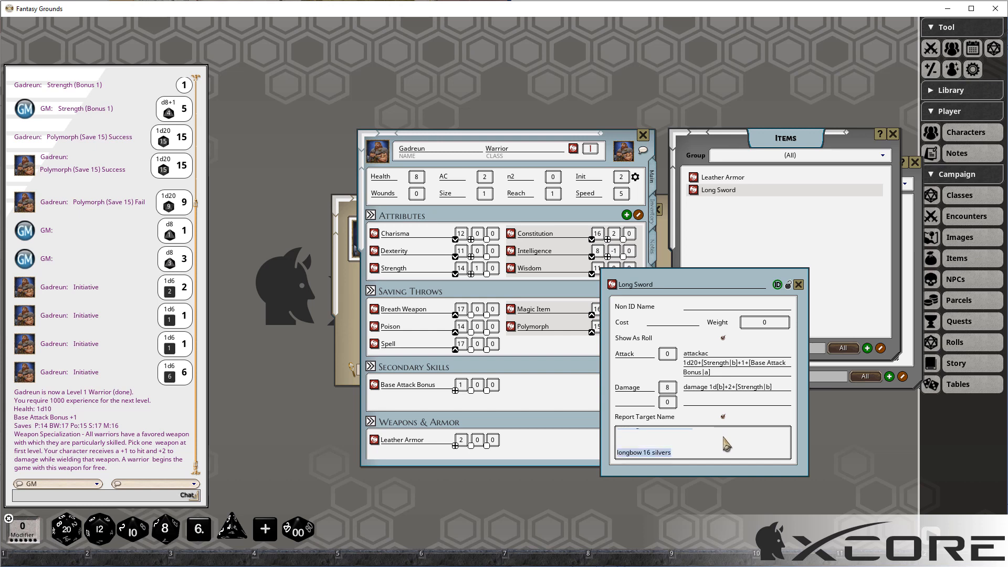
key(BackSpace)
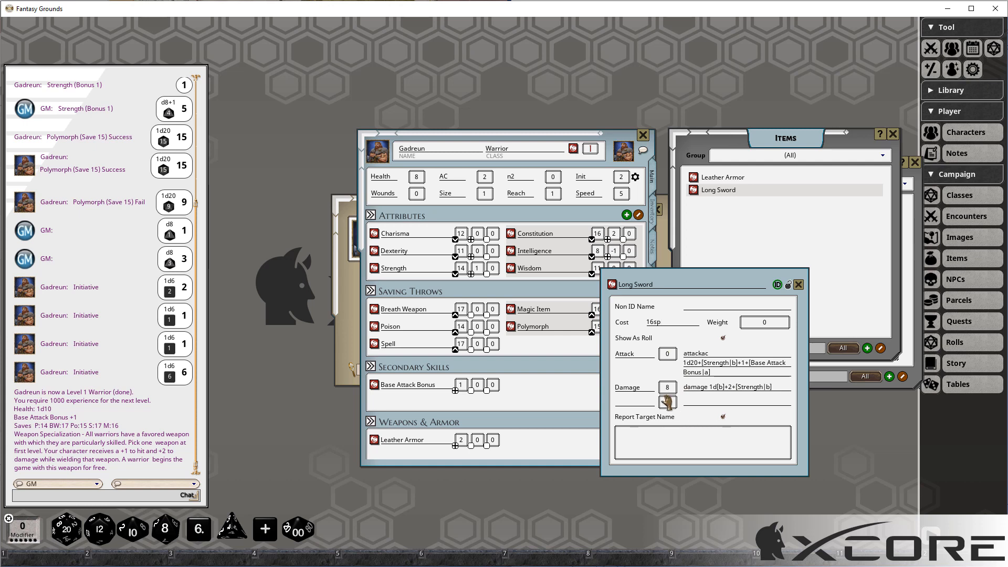
- Close the Long Sword record and add the Long Sword to the character's inventory
click(788, 285)
click(798, 285)
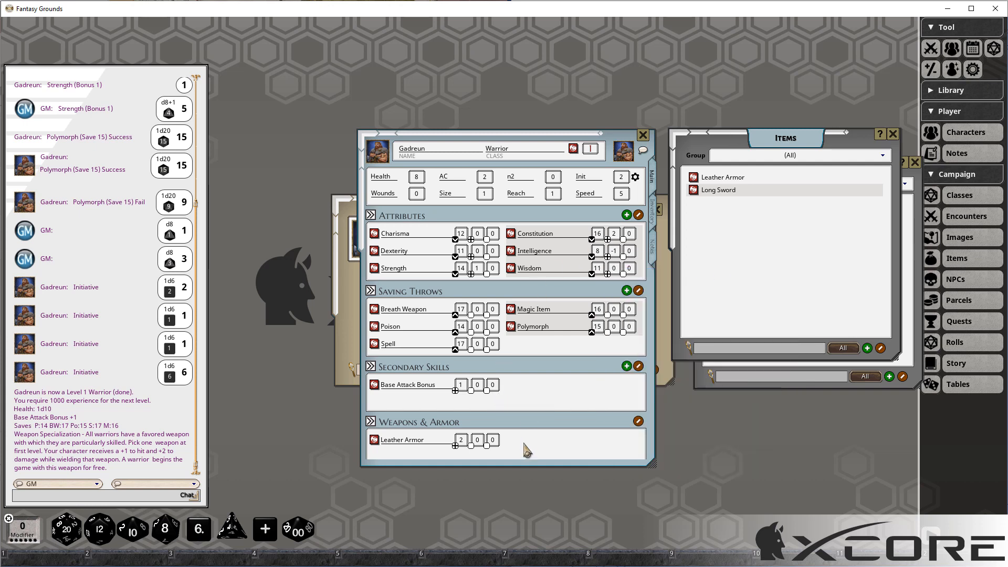
click(652, 215)
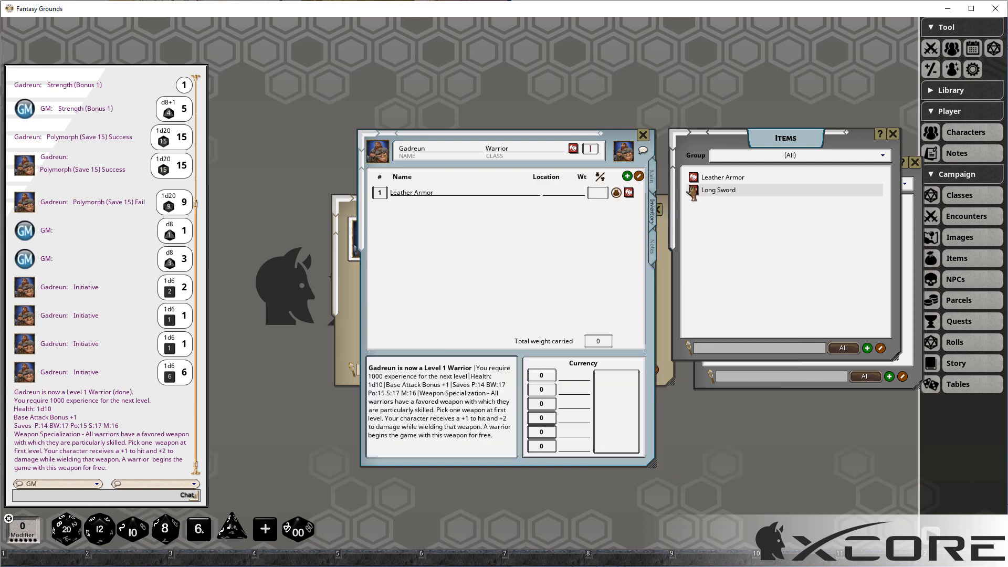
drag(693, 193, 546, 234)
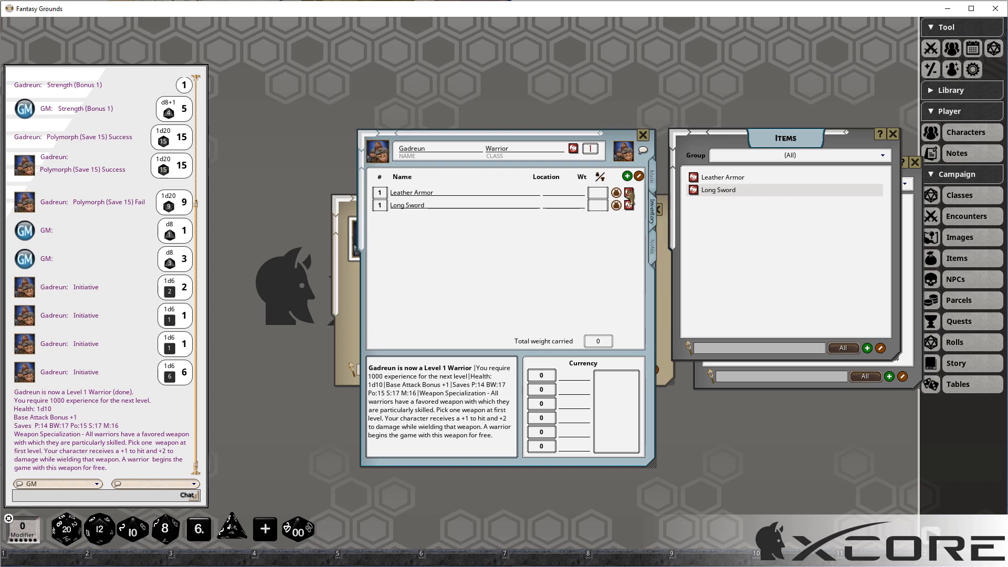
click(654, 185)
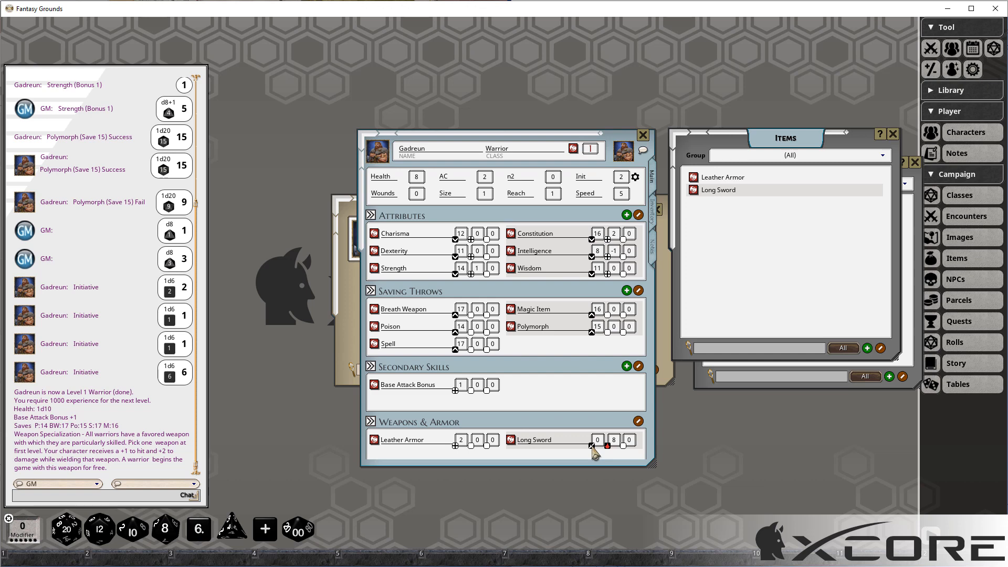
- Roll the Long Sword's Attack from the character's Weapons & Armor section without a target
scroll(594, 451, down, 2)
scroll(593, 451, down, 1)
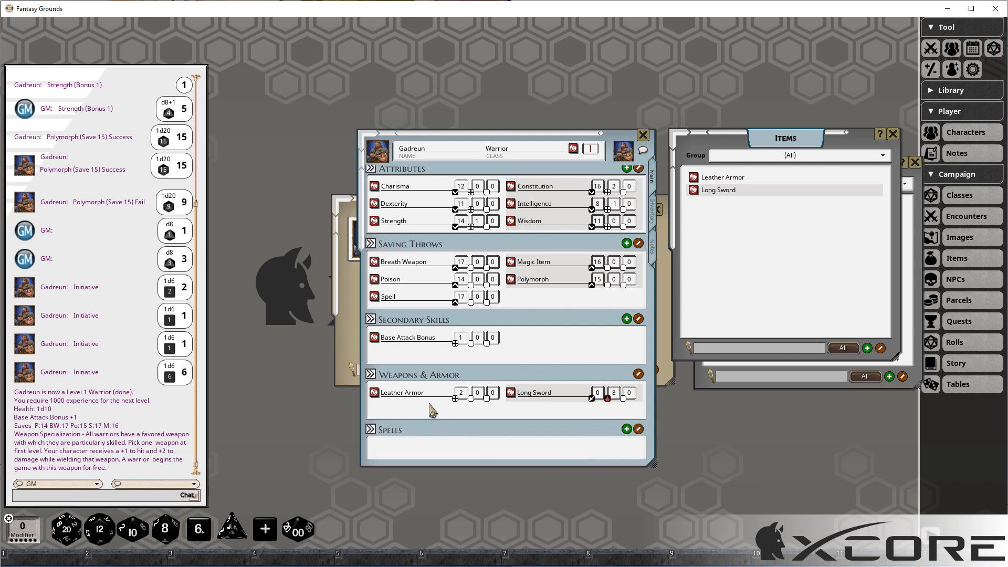
double_click(601, 400)
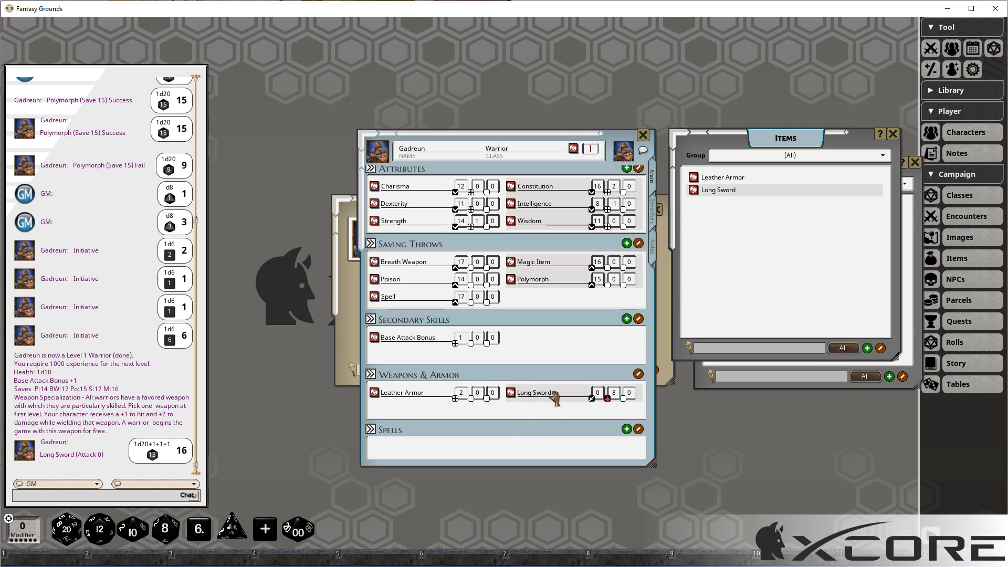
- Open the Combat Tracker and create an NPC named Goblin with Health 5 and an AC of 11
click(929, 52)
drag(507, 159, 799, 25)
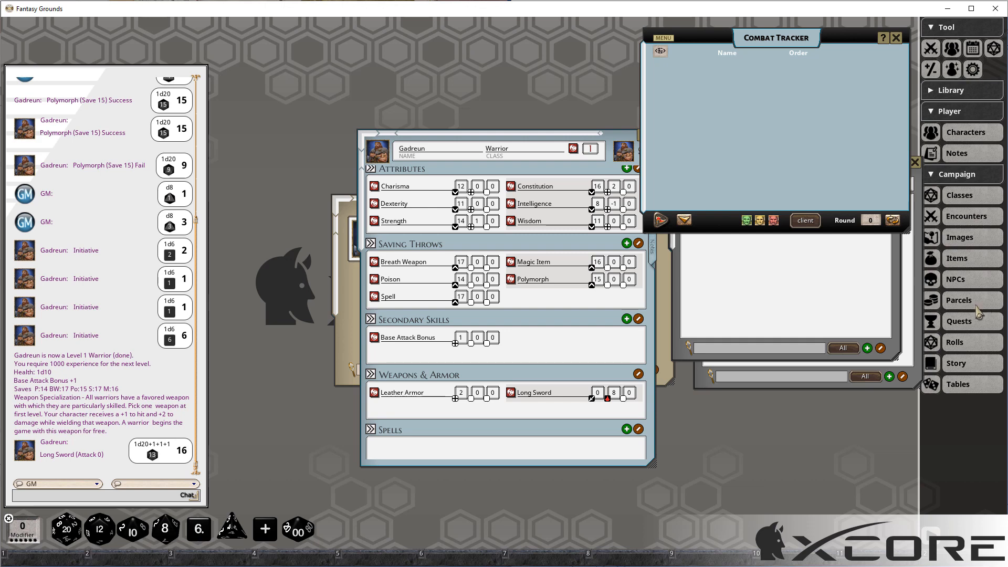
click(956, 279)
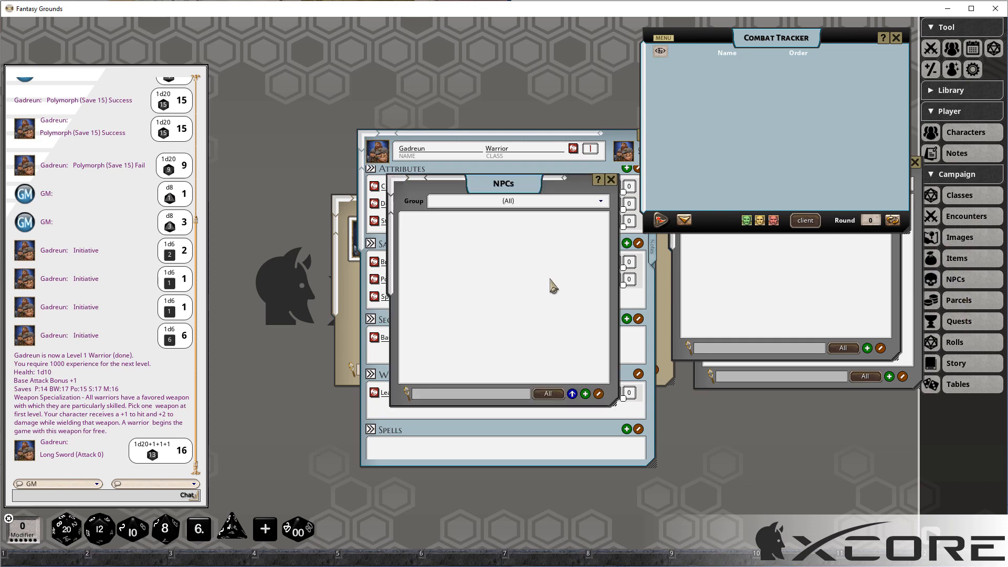
right_click(511, 269)
click(506, 306)
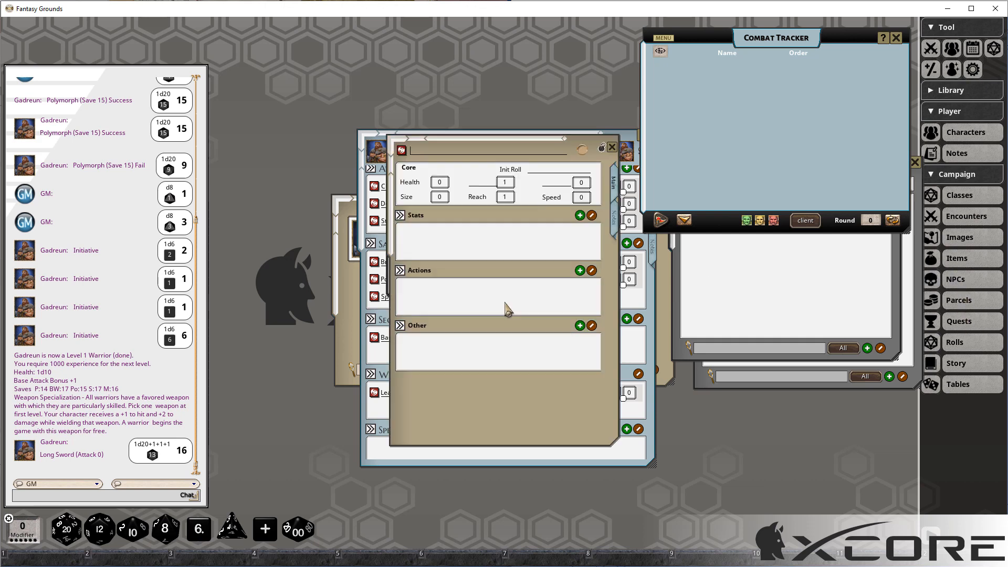
text(Goblin)
click(439, 182)
text(5)
click(488, 182)
text(AC)
click(613, 147)
- Add the Goblin and the warrior character to the Combat Tracker
drag(412, 223, 687, 122)
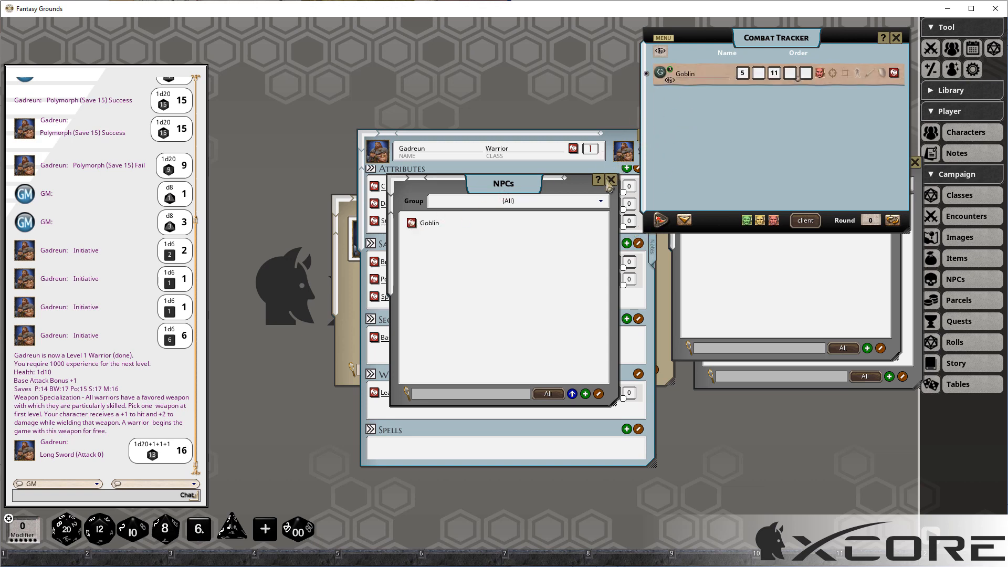
click(611, 181)
drag(377, 151, 710, 123)
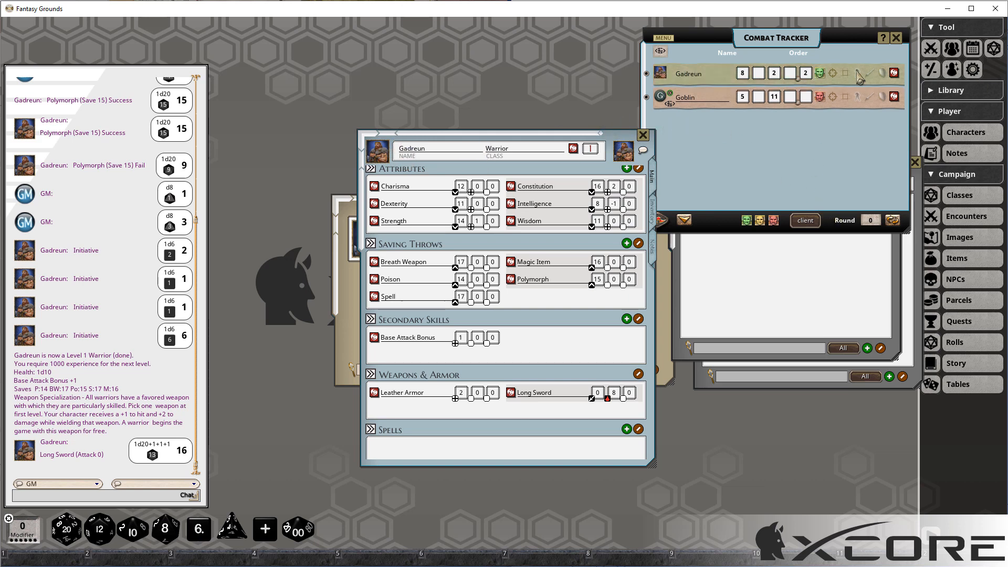
- Target the Goblin with the warrior in the Combat Tracker and roll the Long Sword's Attack against it
click(834, 74)
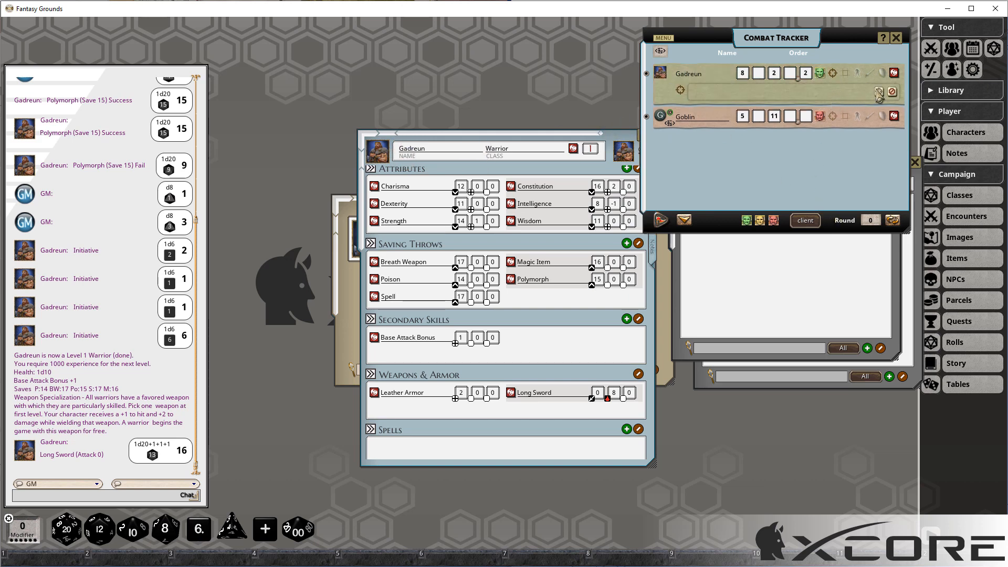
drag(794, 98, 662, 116)
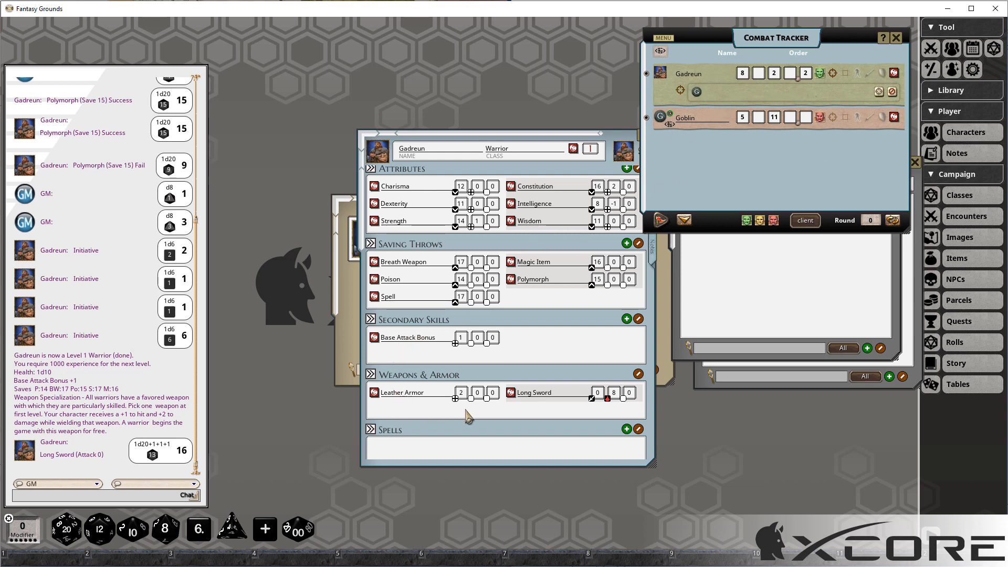
double_click(601, 399)
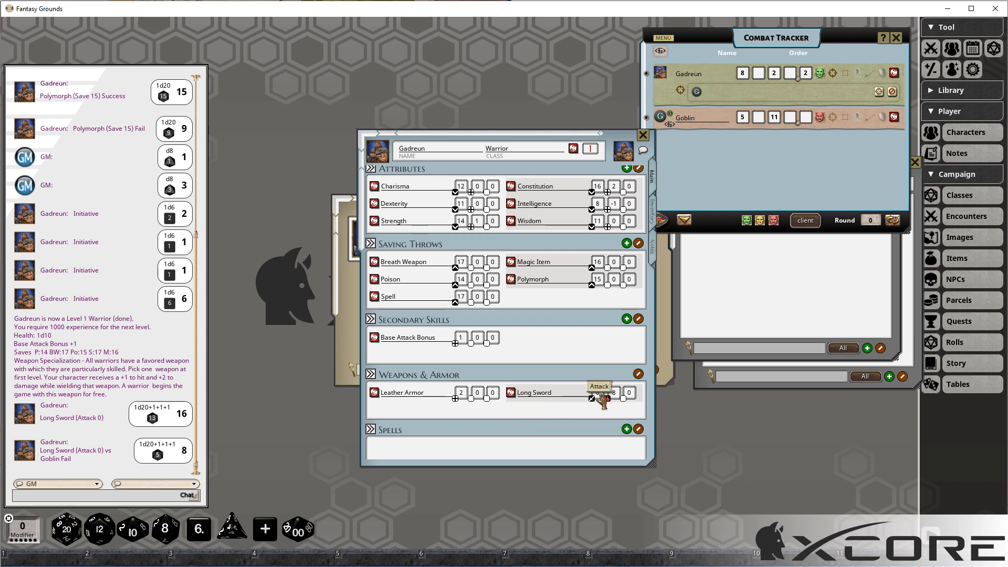
- Set the character's Long Sword Attack value to 1 and replace the fixed +1 in its formula with [a]
click(512, 394)
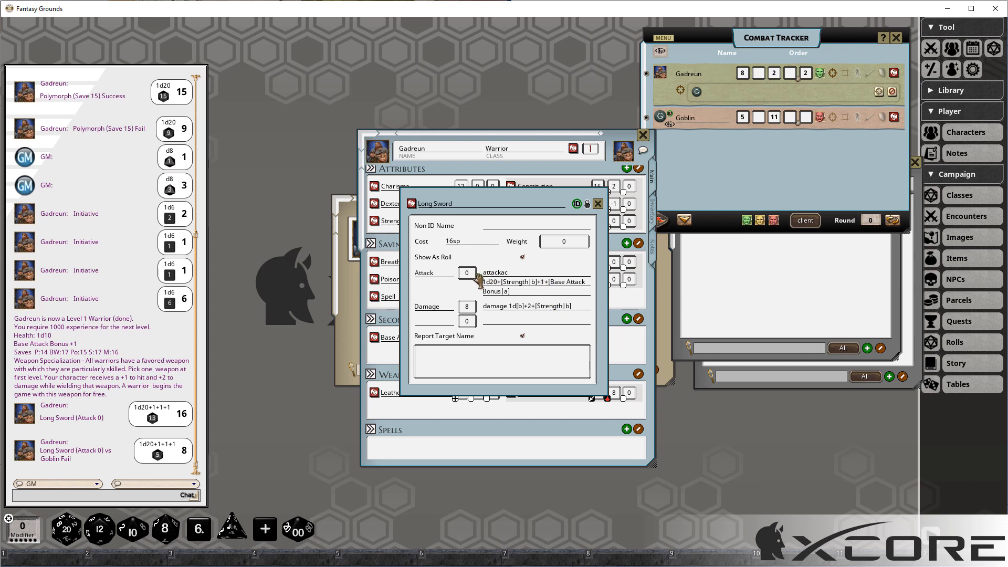
scroll(477, 275, up, 1)
click(588, 203)
scroll(467, 273, up, 1)
key(Delete)
text([a])
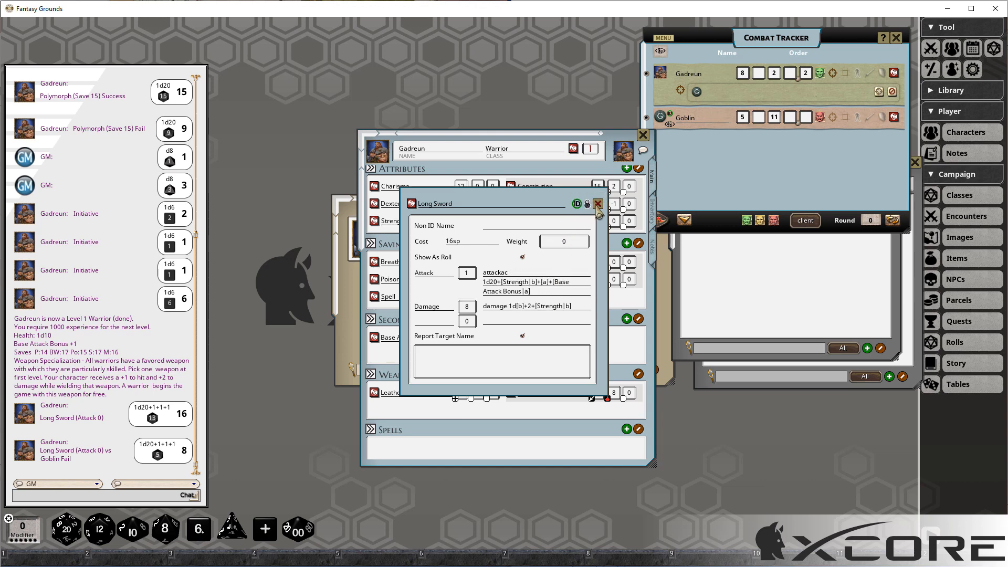
click(598, 204)
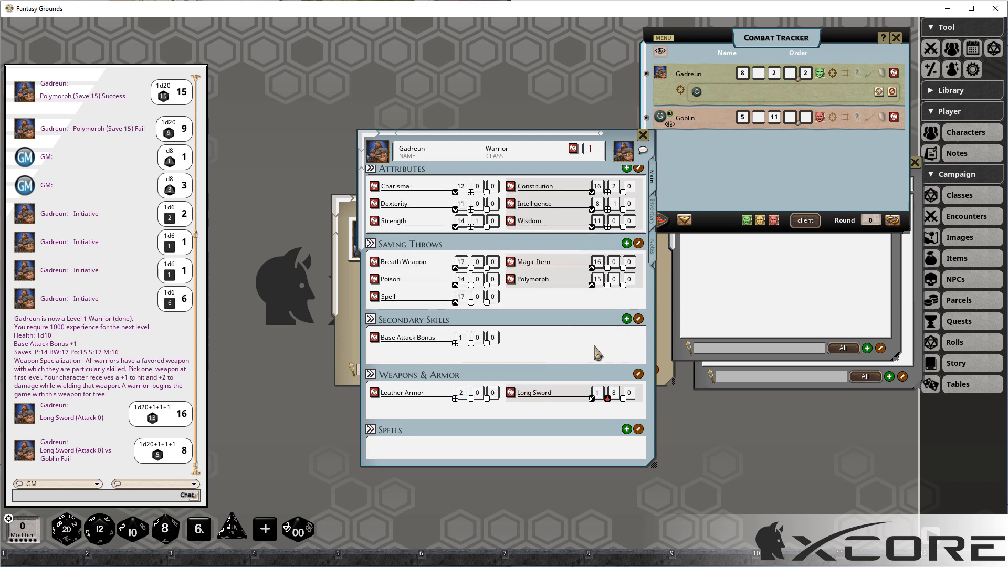
- Roll the Long Sword's Attack twice against the Goblin, followed by its Damage
double_click(598, 393)
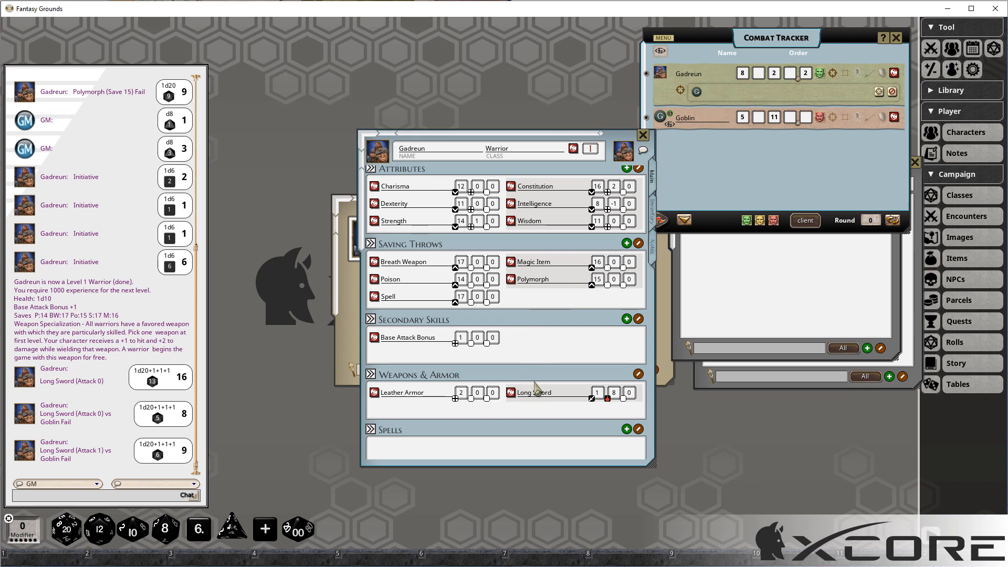
double_click(597, 393)
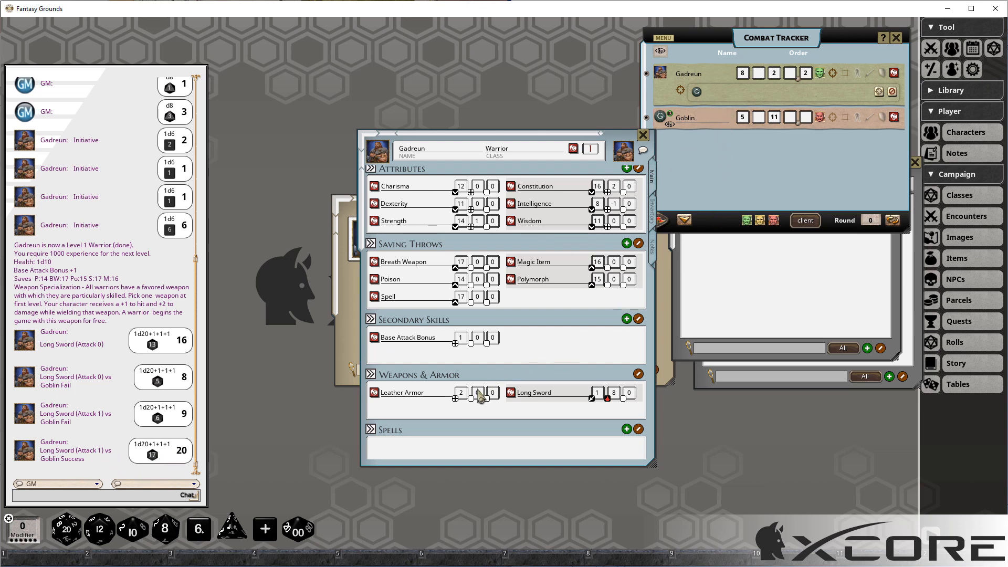
double_click(609, 398)
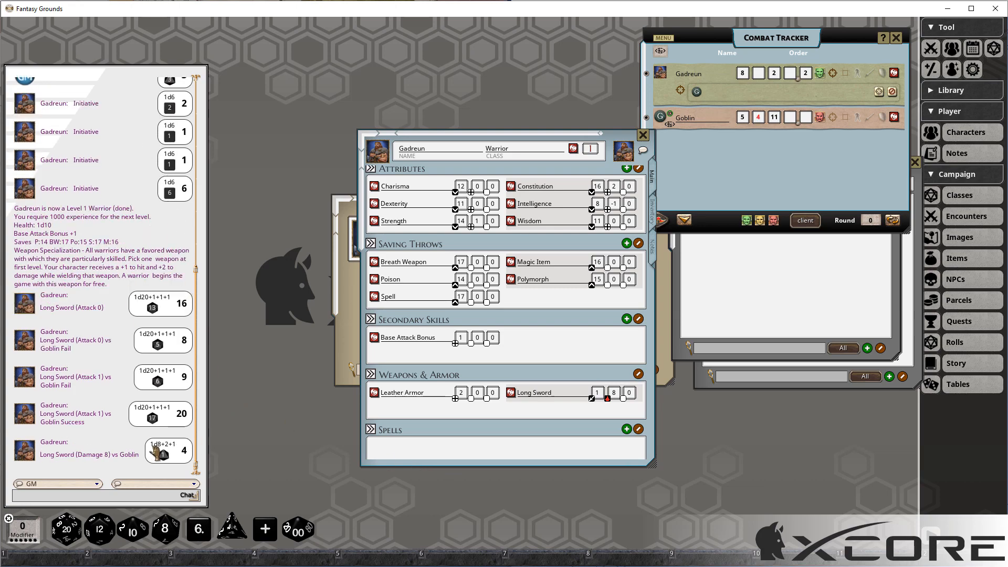
drag(161, 452, 293, 436)
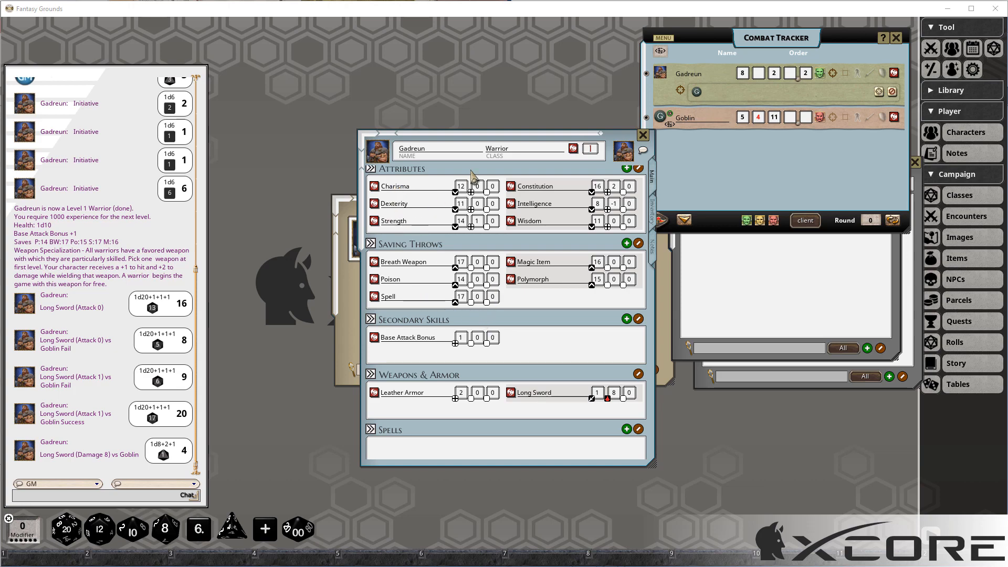
- Rename the character's n2 field to Fortune and check the Initiative Dice Roll setting
scroll(470, 175, up, 3)
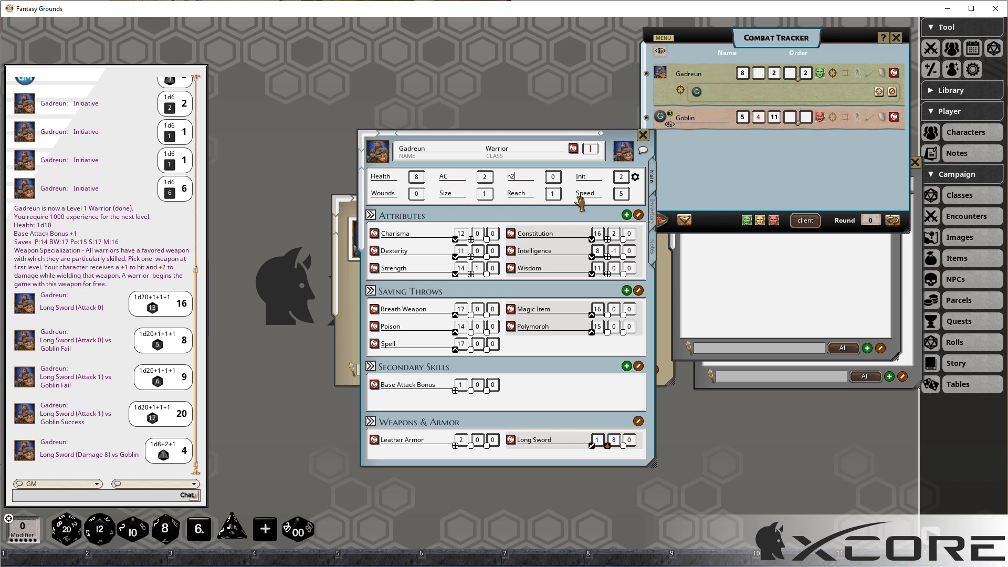
text(Fortune)
click(636, 178)
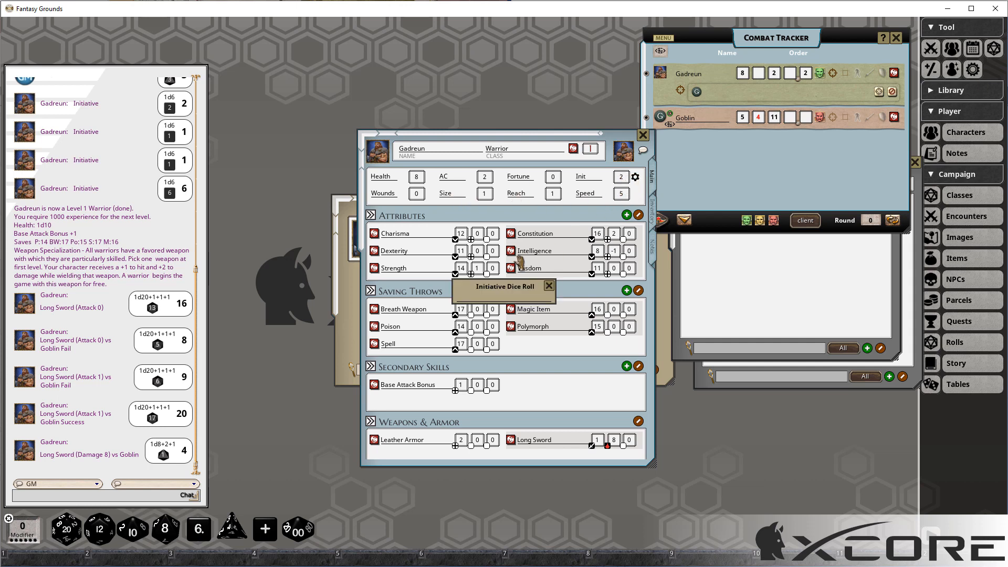
click(548, 286)
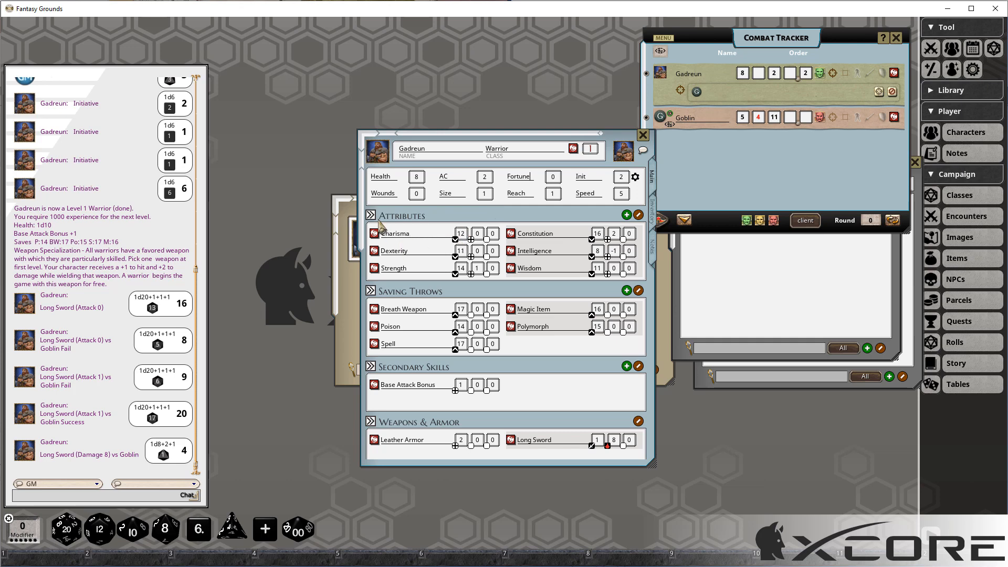
- Rename the character sheet's Secondary Skills section to Skills
scroll(407, 283, down, 3)
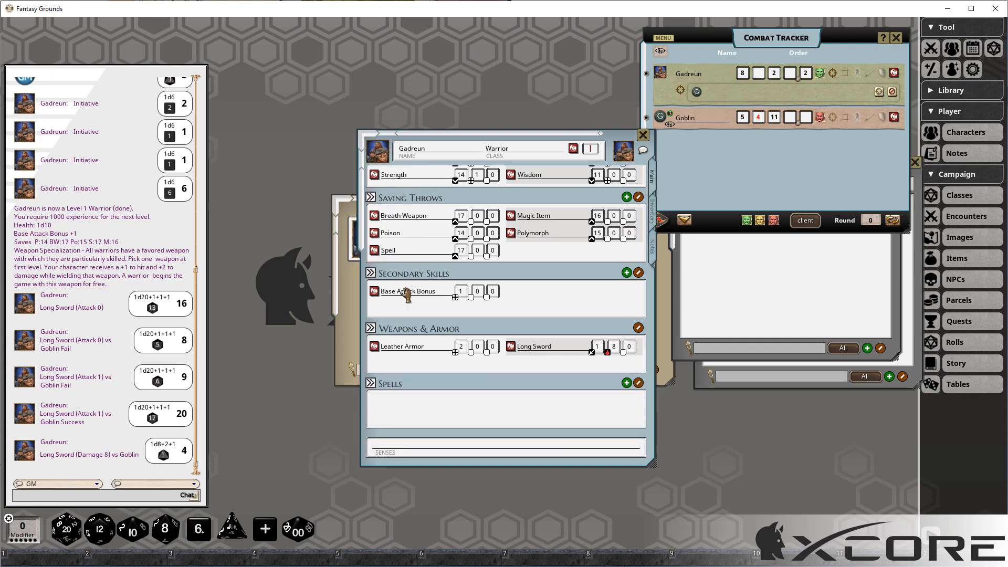
scroll(444, 394, up, 3)
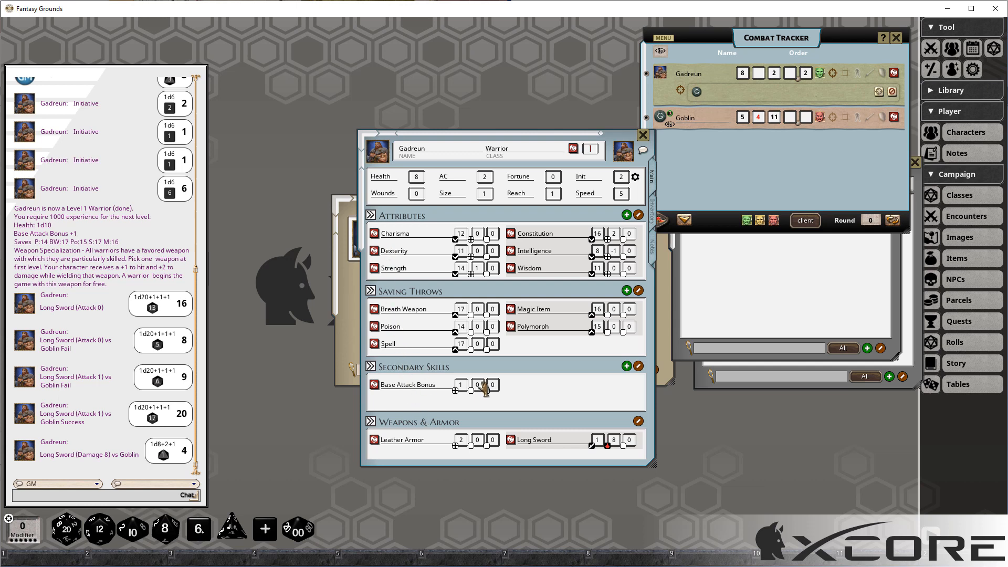
key(ctrl+a)
key(BackSpace)
text(Skills)
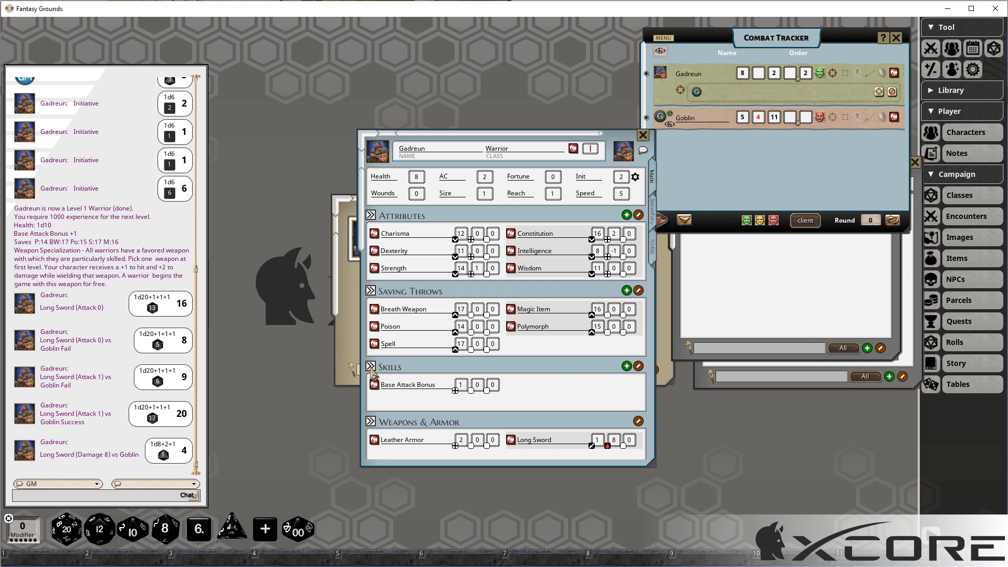
- Collapse the Attributes and Saving Throws sections, leaving the Skills section expanded
click(372, 368)
click(371, 291)
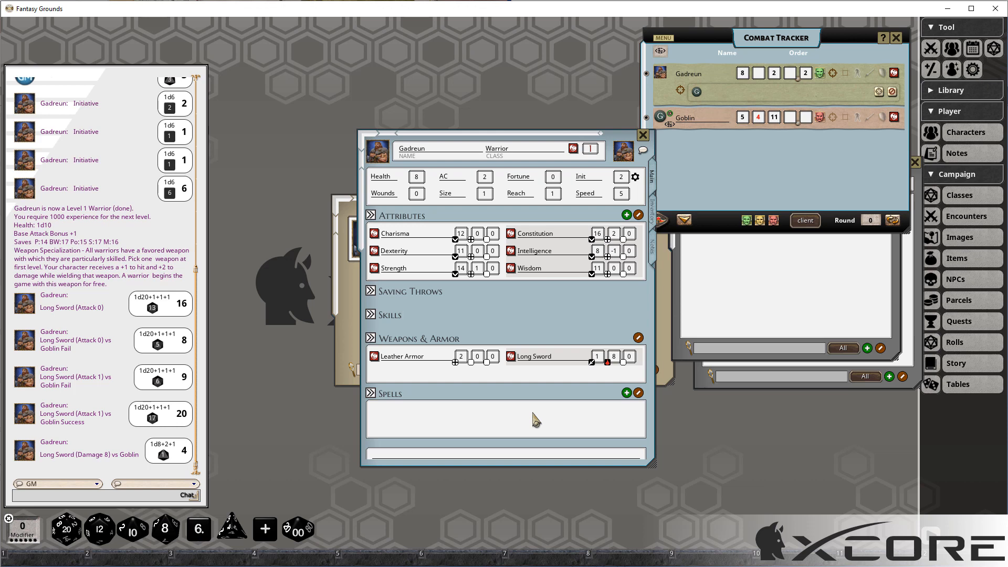
click(371, 215)
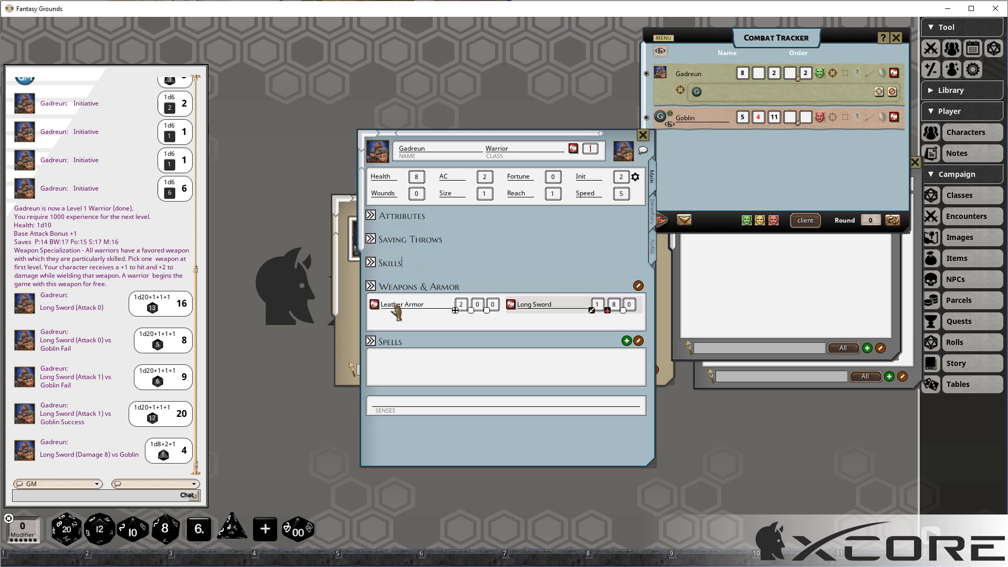
click(371, 263)
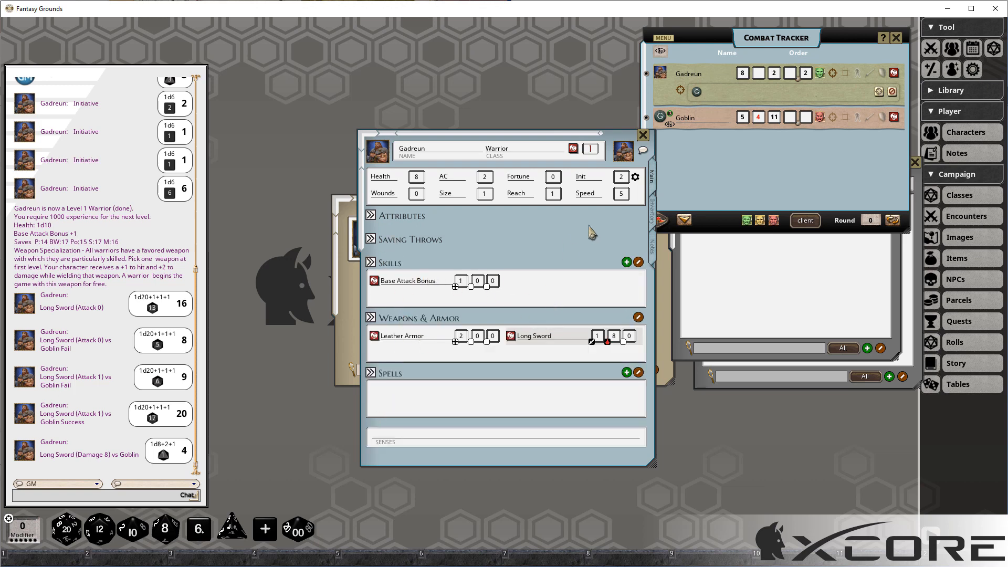
- Try a weight of 2 in the character's inventory list and review the currency fields
click(654, 216)
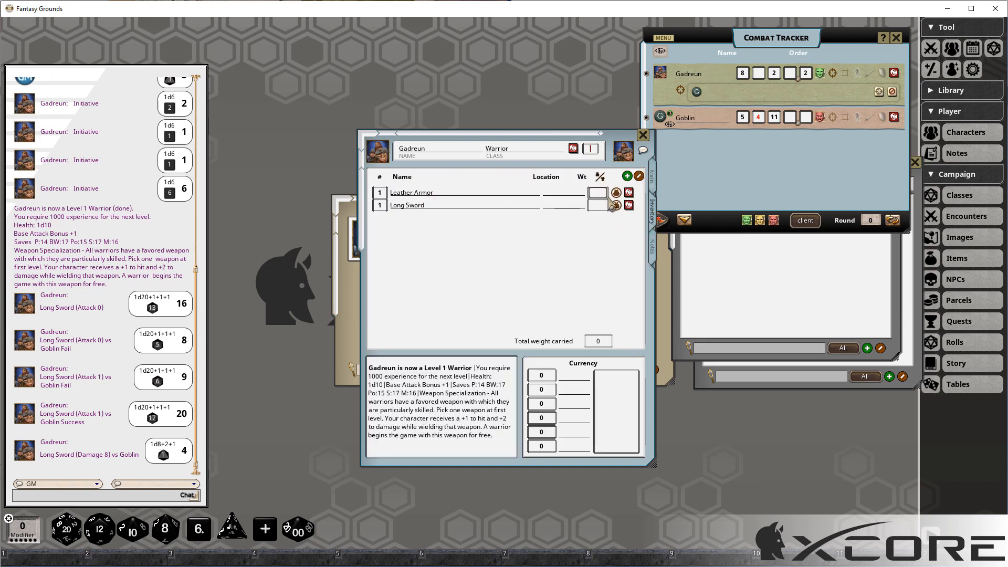
text(2)
click(597, 207)
click(552, 278)
click(539, 447)
- Add a description entry labelled RACE with the value Dwarf to the character's notes
click(652, 251)
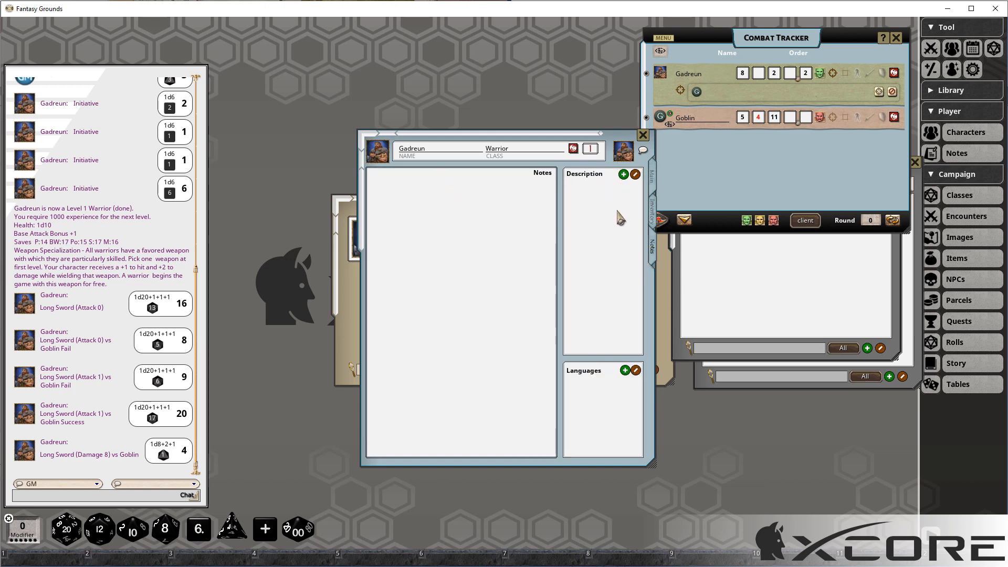
click(623, 174)
click(580, 192)
key(ctrl+a)
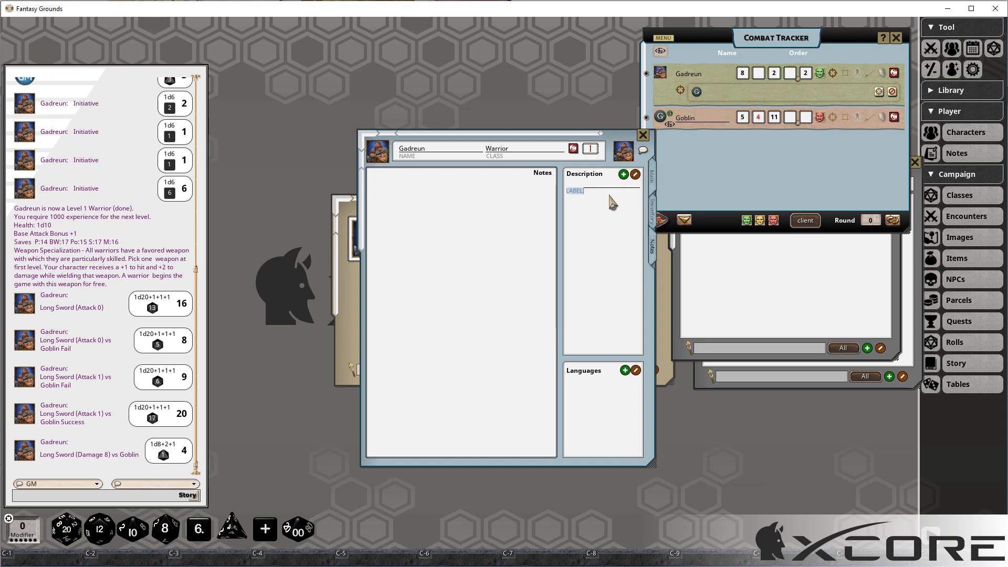
text(RACE)
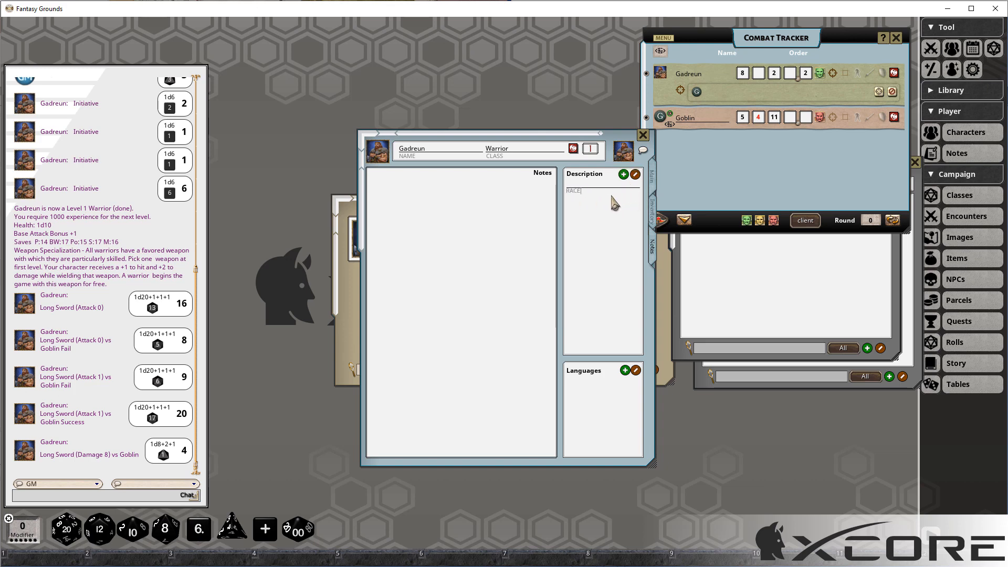
click(604, 182)
text(Dwarf)
- Add a description entry labelled SEX with the value Male to the character's notes
click(624, 174)
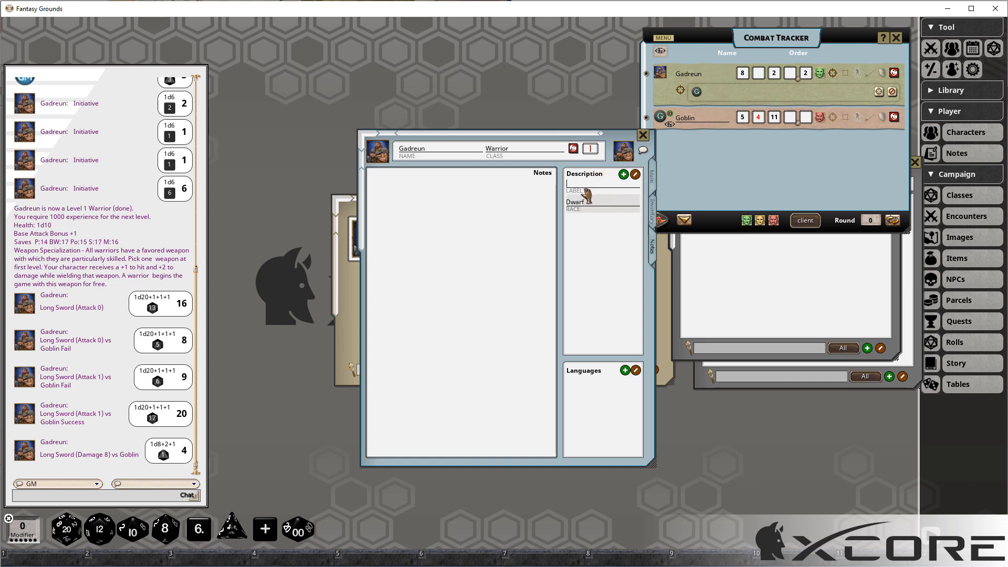
click(609, 193)
text(SEX)
click(592, 185)
text(Male)
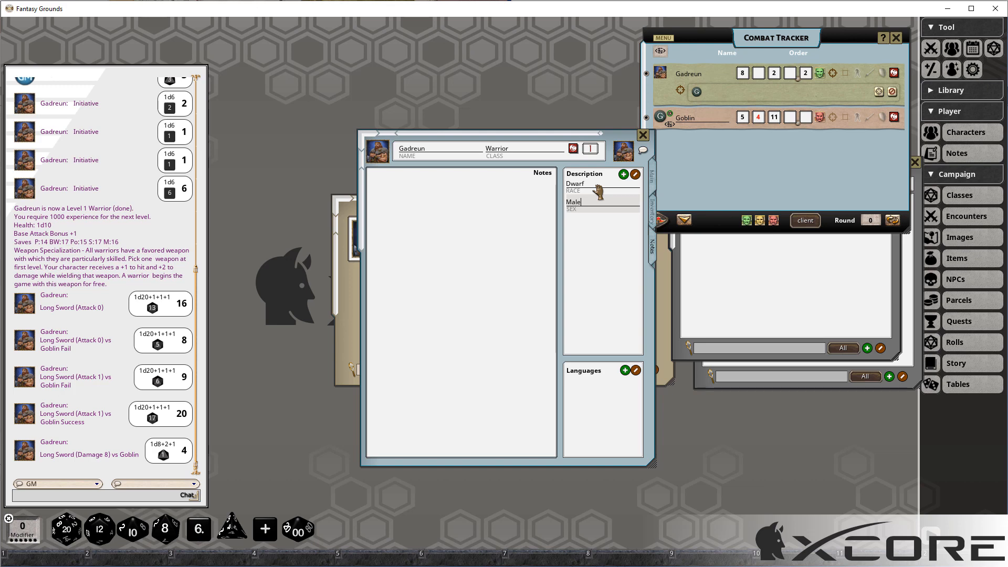
- Add a description entry labelled OCCUPATION with the value Butcher, plus one more blank description entry
click(623, 175)
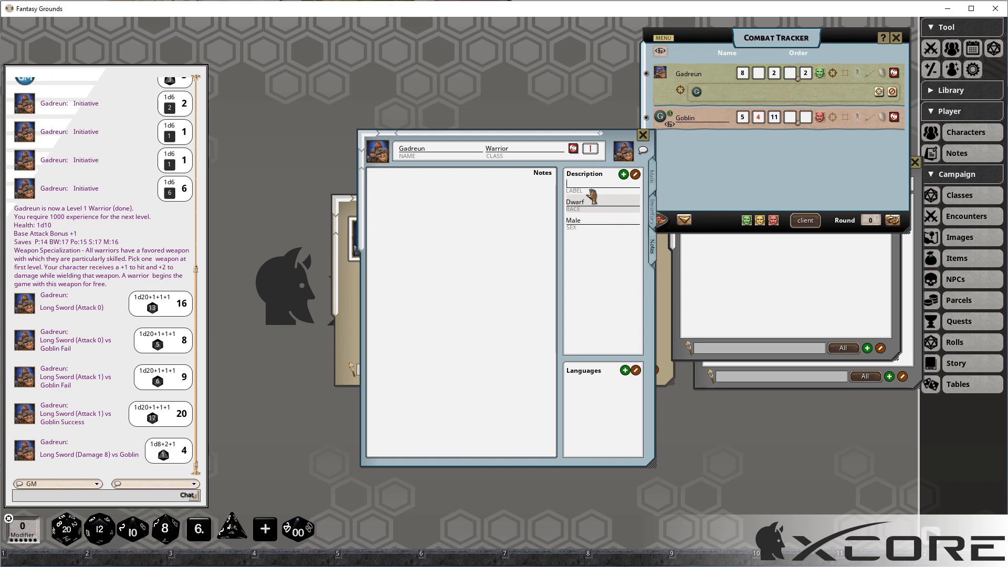
key(Tab)
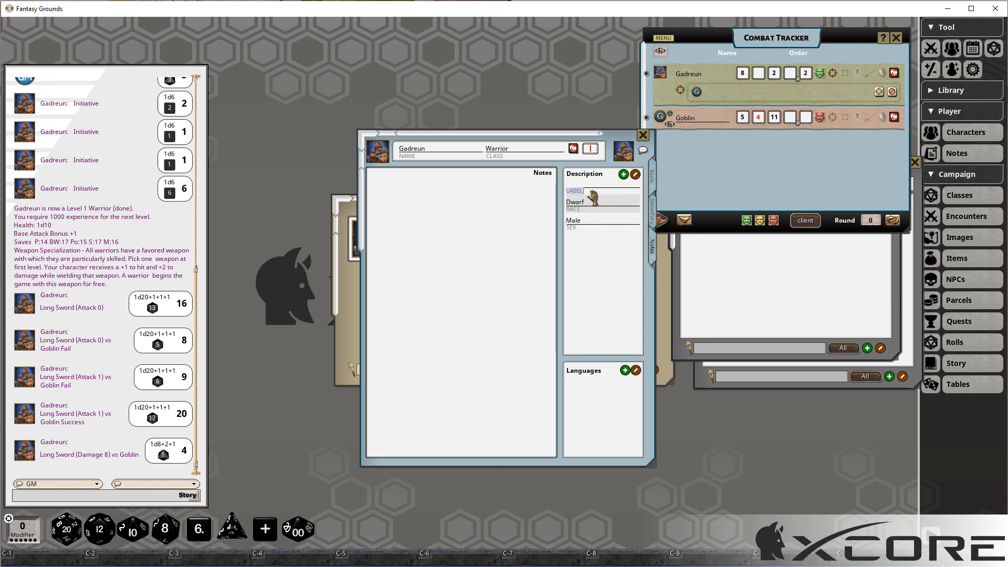
text(OCCUPATION)
key(Tab)
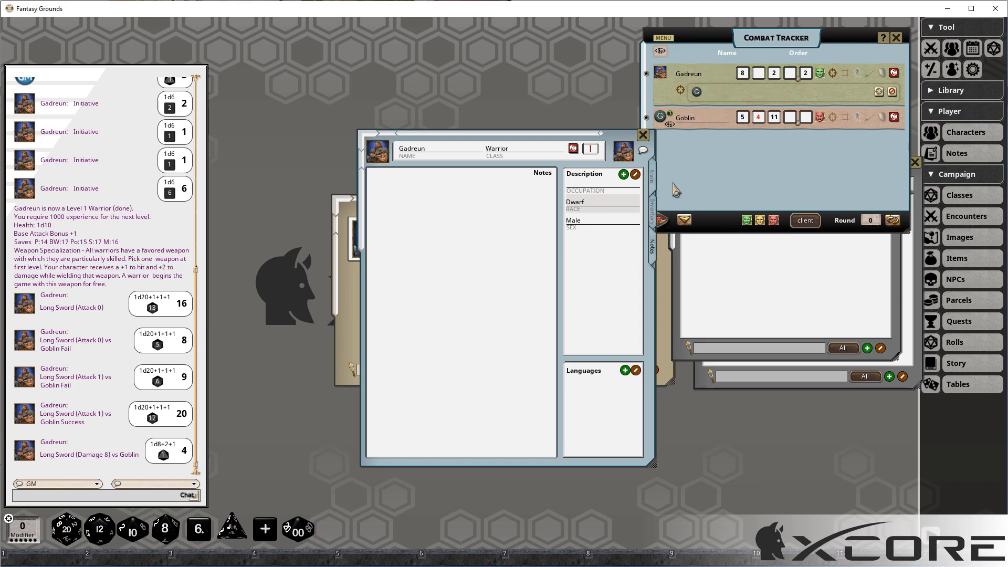
key(shift)
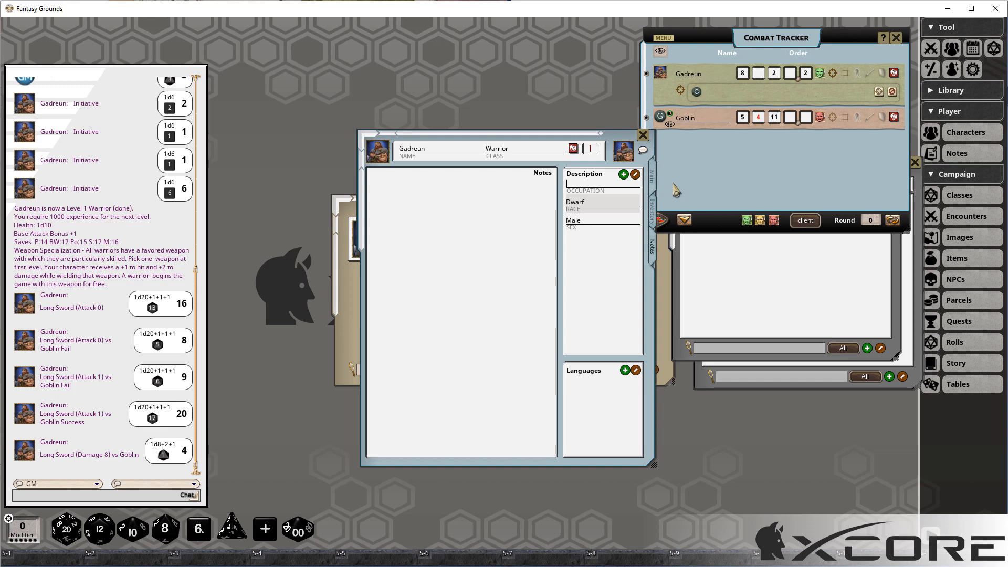
text(Butcher)
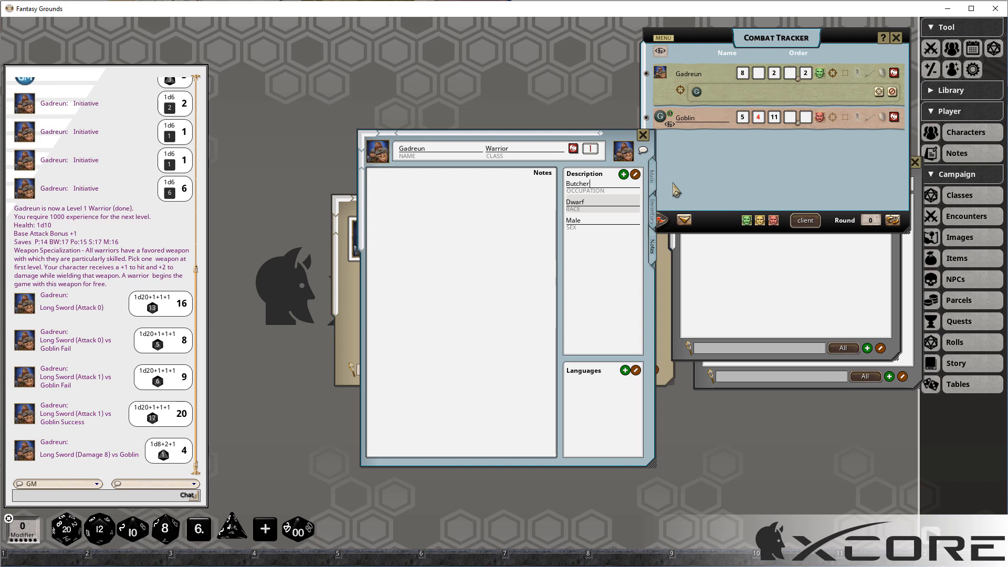
click(625, 177)
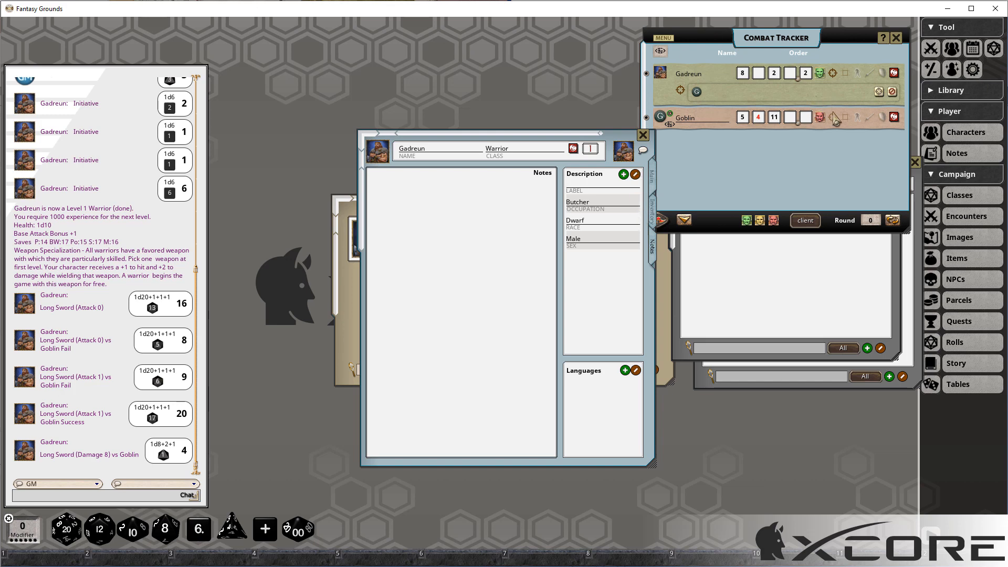
- Examine the Goblin's record from the combat tracker and close it
click(895, 117)
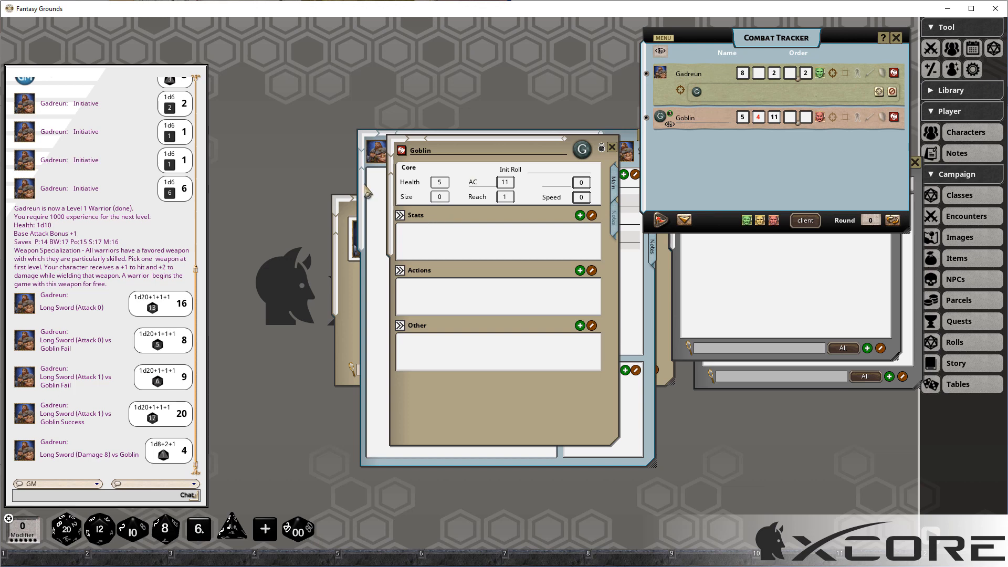
click(612, 147)
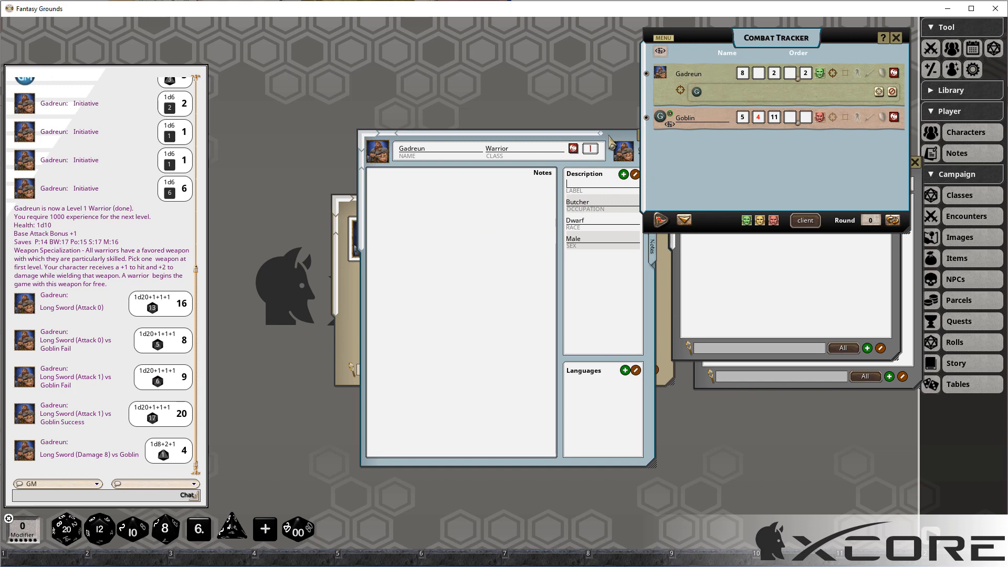
- Add a spell named Exploding with first value 6 labelled Fireball, second value 8, and the Fireball roll formula [a]d[b]!
click(652, 178)
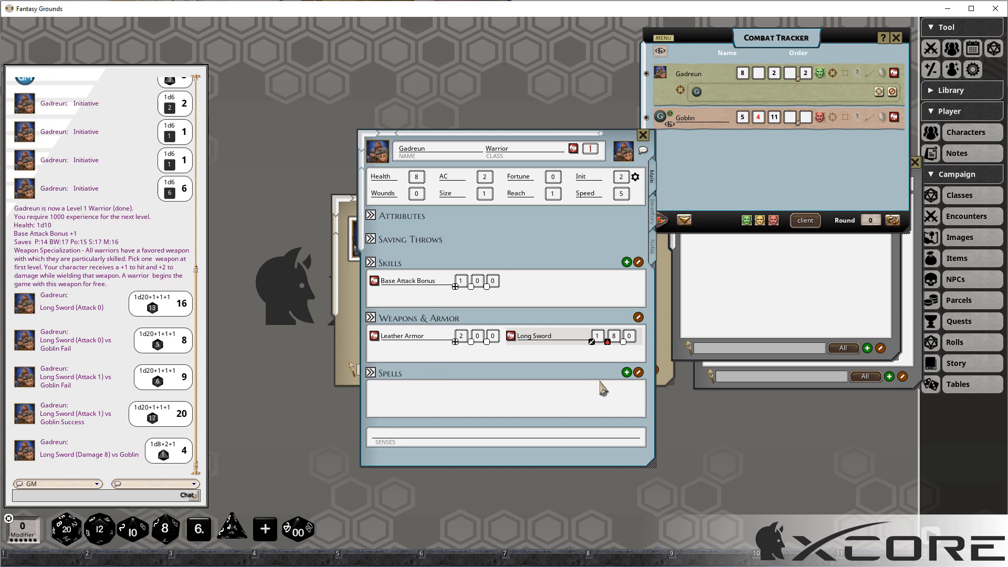
click(626, 373)
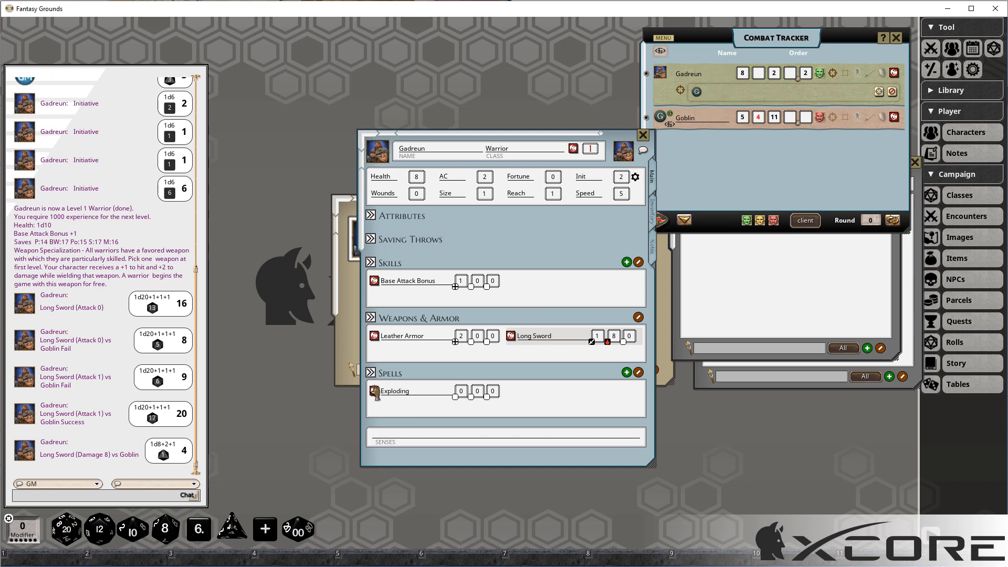
click(374, 391)
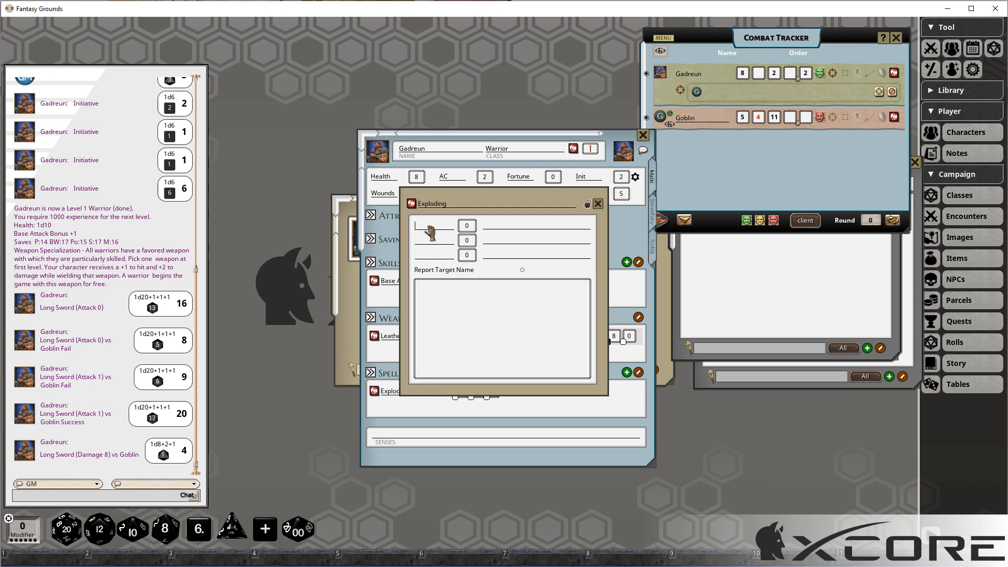
key(shift)
text(F)
text(6)
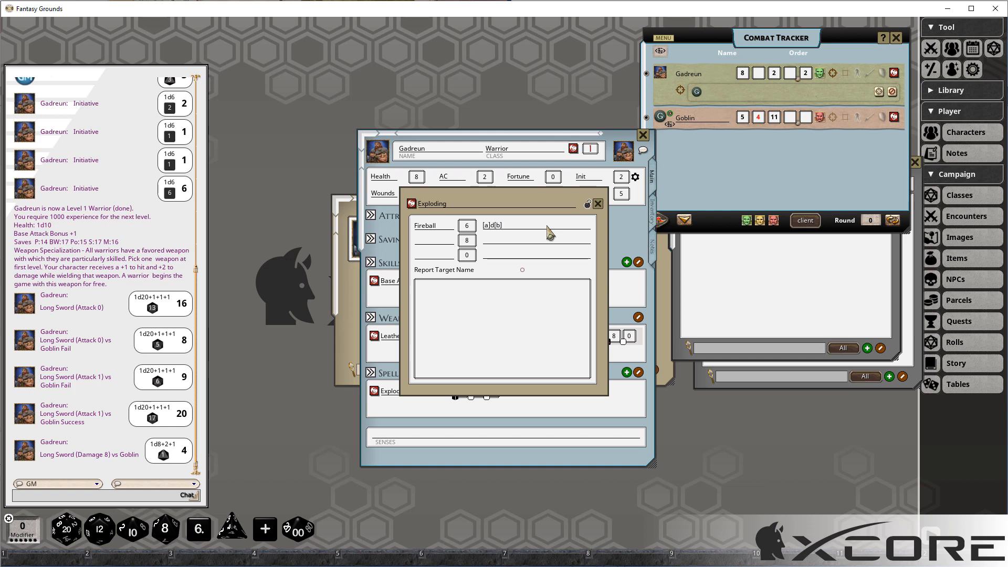
text(!)
drag(539, 201, 831, 214)
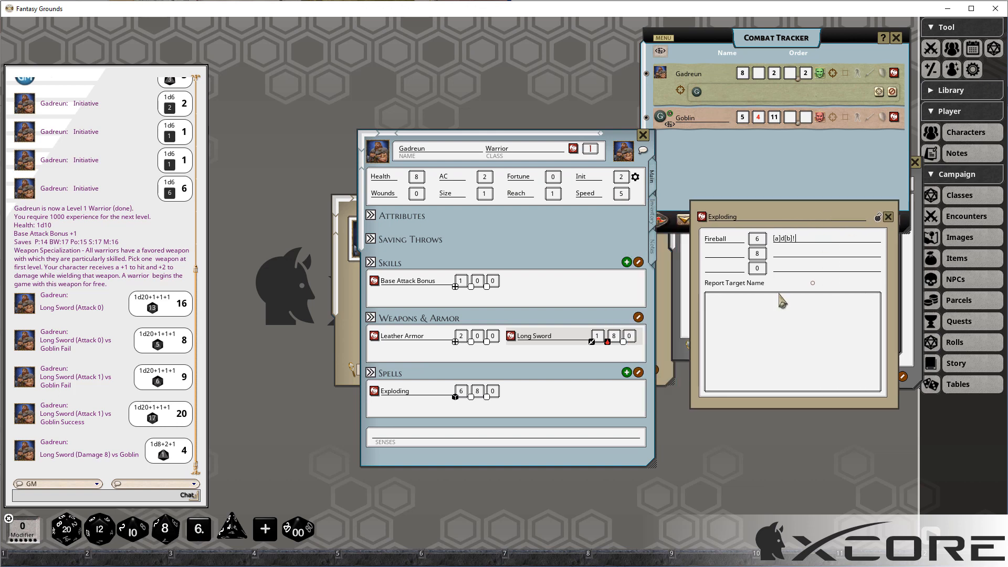
- Roll the Exploding spell's Fireball value four times to test the exploding dice
double_click(461, 391)
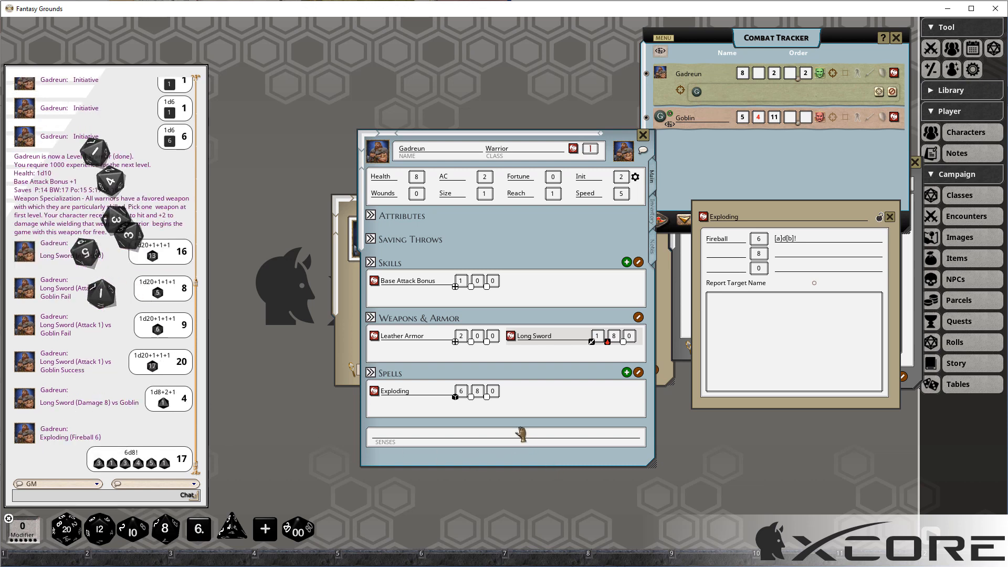
double_click(464, 394)
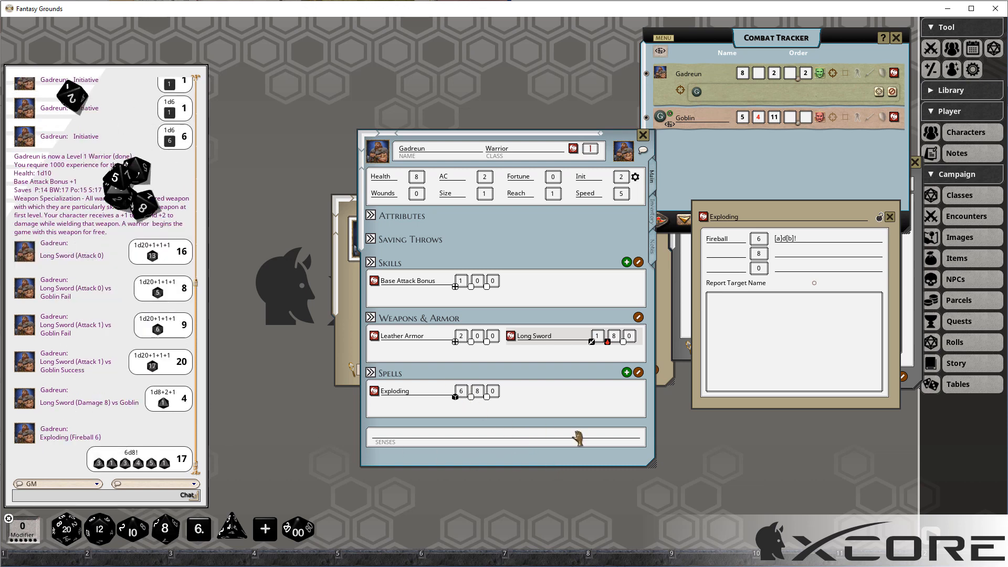
double_click(464, 394)
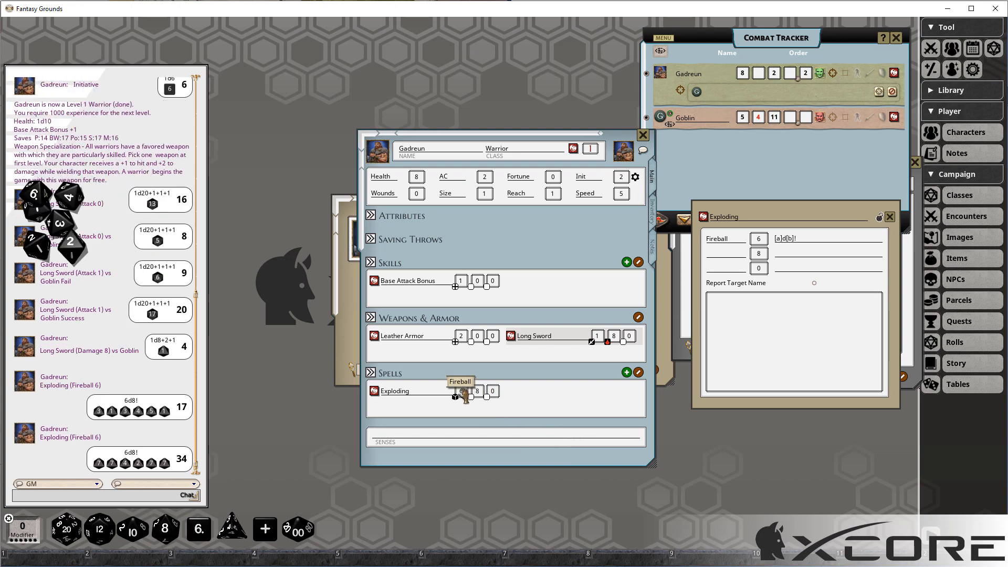
double_click(464, 394)
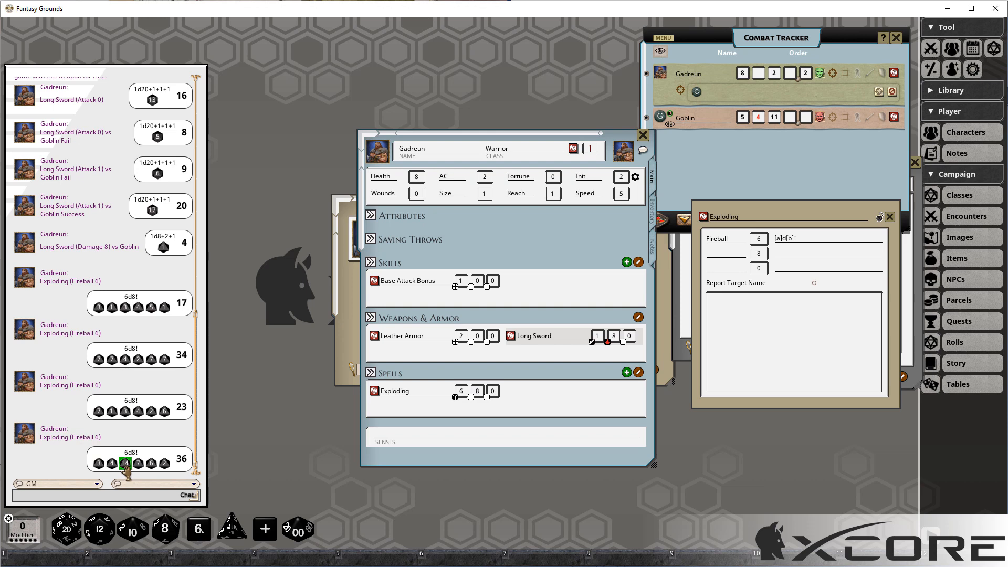
- Label the Exploding spell's second value Success, give it the formula [b]d6s5f1, and roll it
click(734, 257)
text(Succ)
click(798, 256)
key(BackSpace)
key(BackSpace)
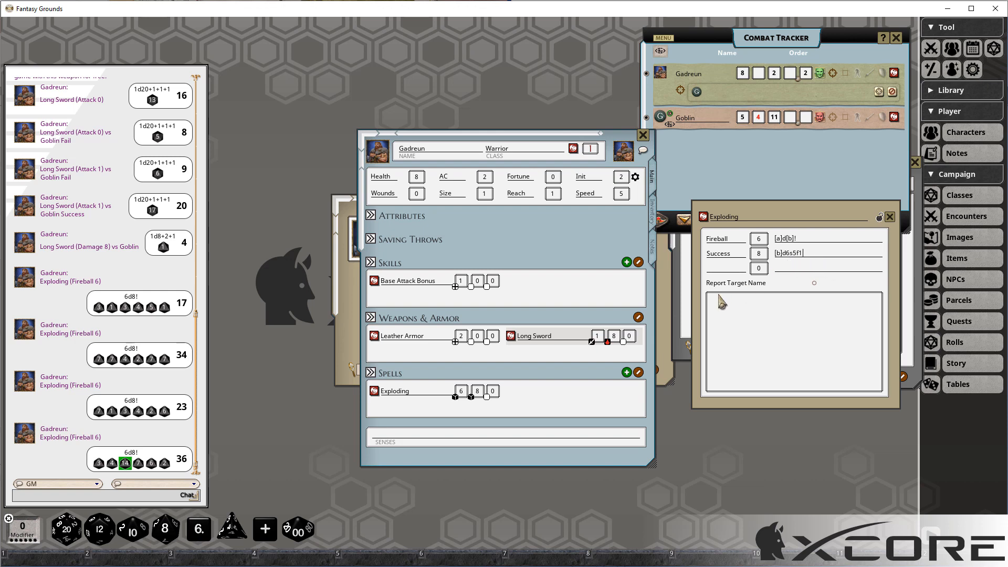
double_click(478, 392)
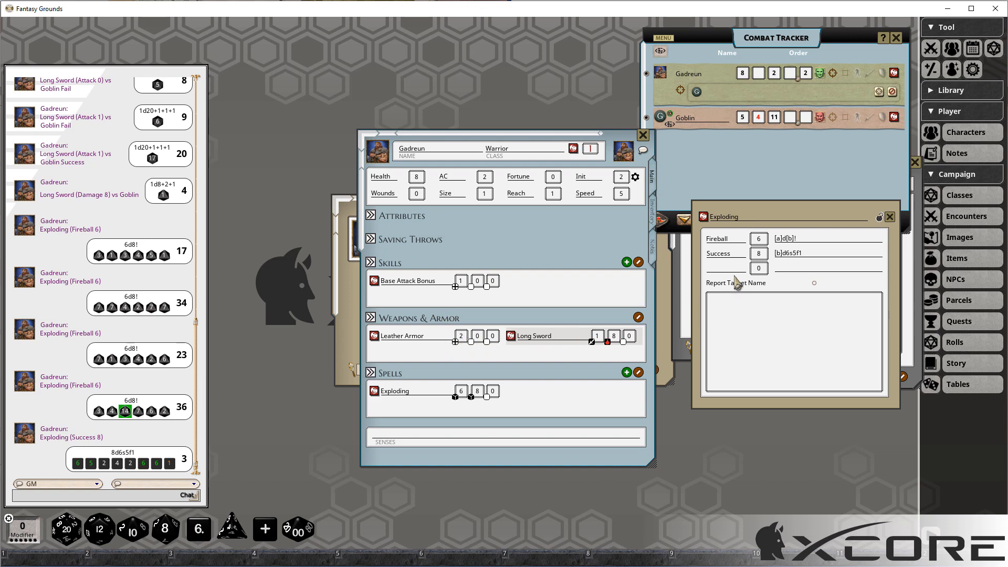
- Change the Success formula to [b]d6s5f[Long Sword|a] so its failure threshold references the Long Sword's first value
click(808, 253)
text([Long Sword)
text(])
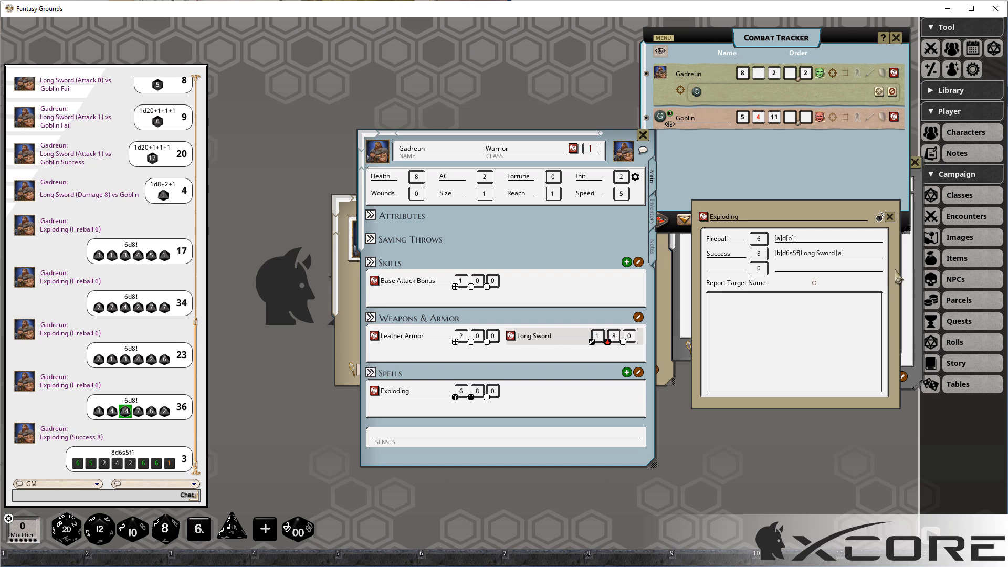